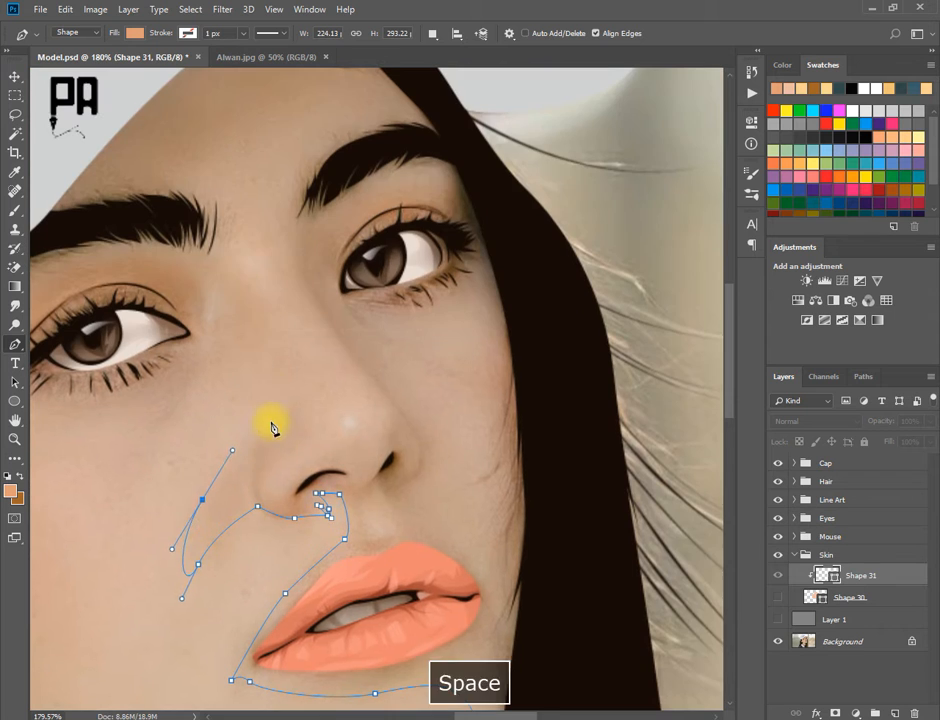
- Continue the open Shape 31 pen path around the nose wing and along the underside of the nose tip
drag(301, 410, 303, 420)
key(ctrl+z)
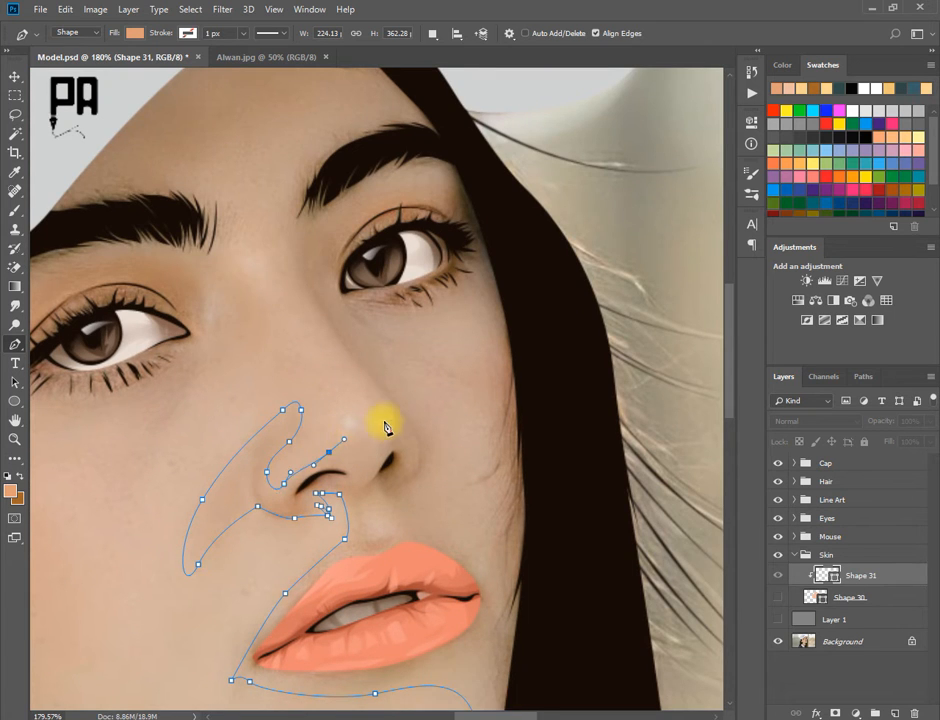
key(ctrl+alt+z)
key(ctrl+z)
drag(318, 455, 328, 442)
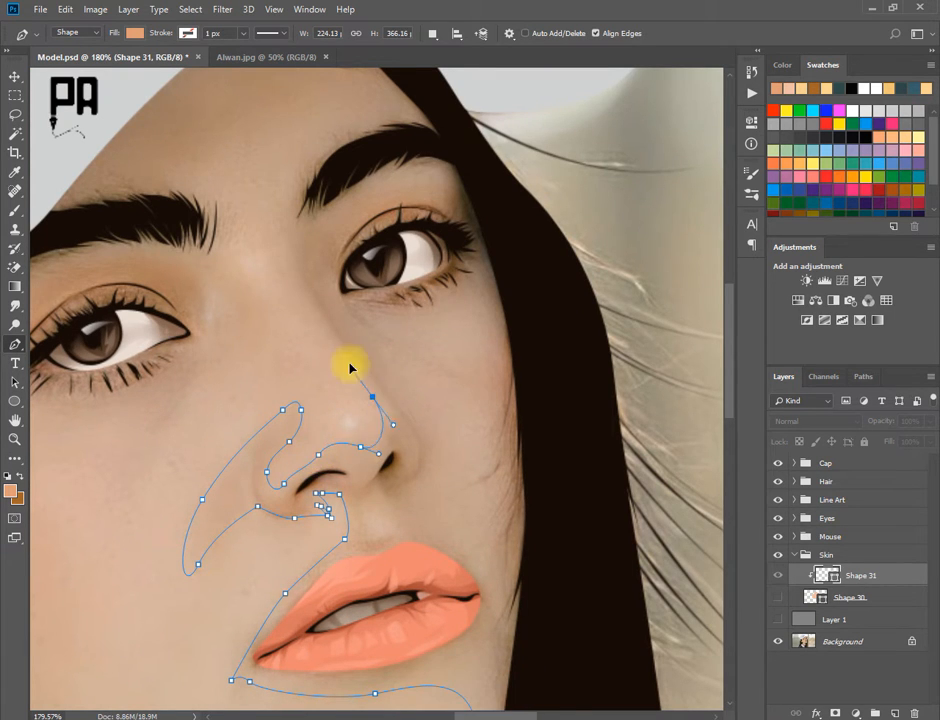
- Carry the path up the far side of the nose bridge and over the centre of the forehead between the brows
key(space)
drag(295, 262, 323, 388)
drag(377, 329, 413, 307)
drag(329, 304, 287, 325)
drag(229, 387, 204, 388)
key(ctrl+z)
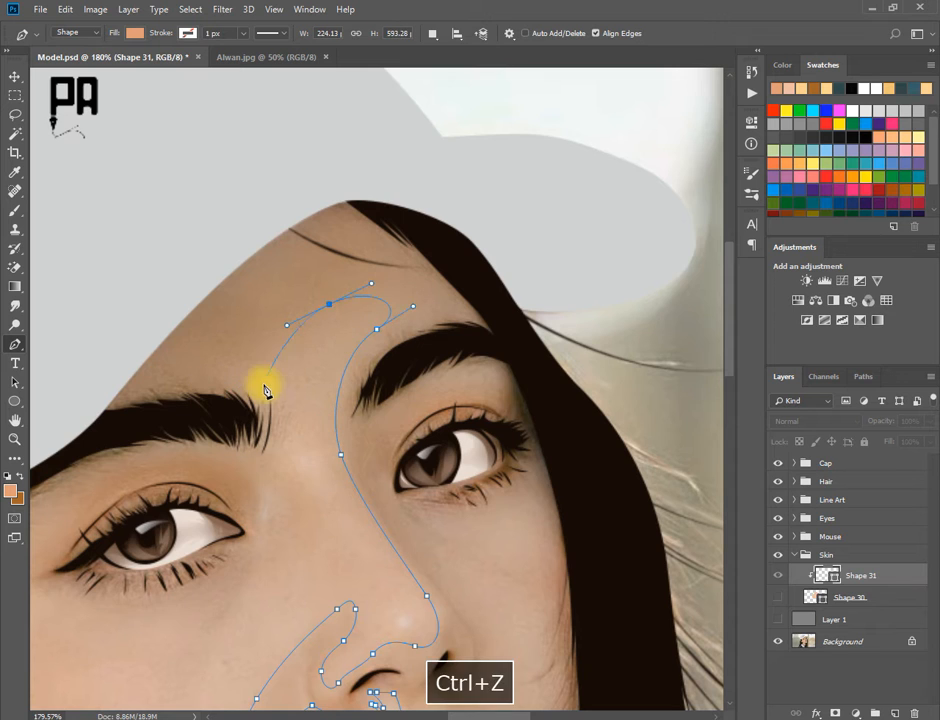
- Bring the path back down between the brows and along the near side of the nose bridge
drag(261, 378, 265, 409)
drag(304, 454, 323, 489)
key(space)
drag(331, 541, 324, 356)
drag(354, 389, 359, 412)
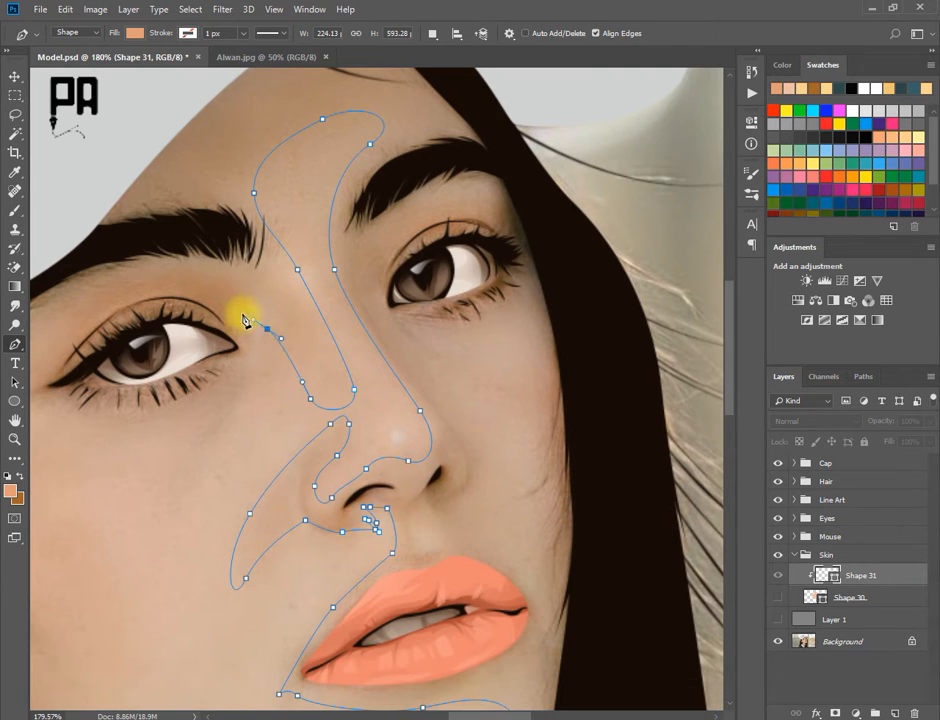
- Trace pointed highlight edges at the inner corner of the eye nearer the ear, ending in a narrow fold below it
drag(215, 324, 237, 343)
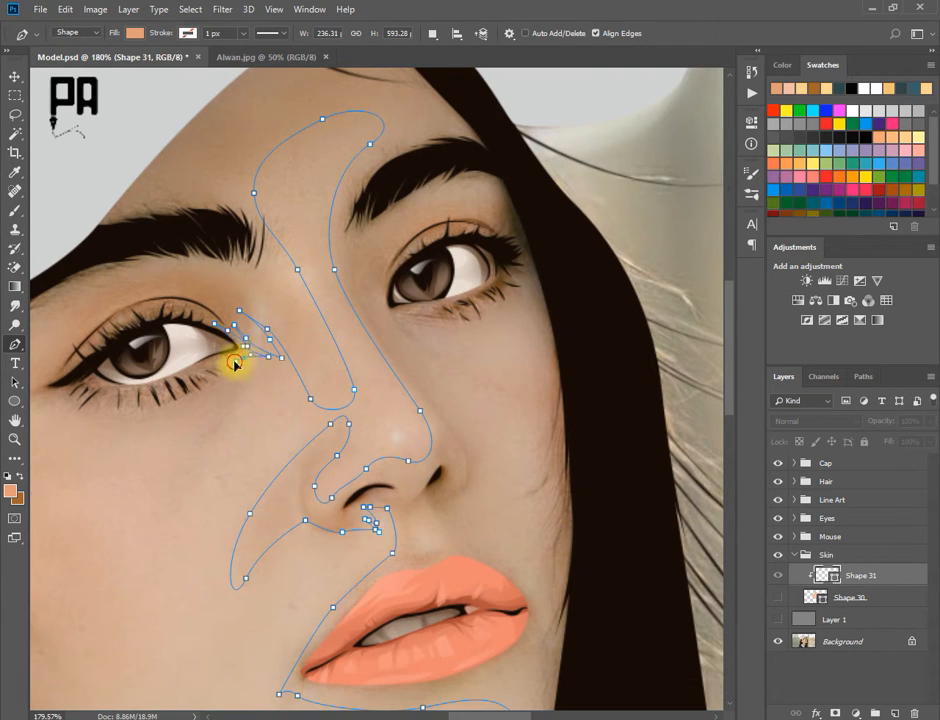
drag(207, 473, 207, 477)
click(206, 410)
click(212, 395)
- Run the path beneath the same eye to its outer corner, then back over the lid towards the eyebrow
drag(153, 443, 178, 443)
drag(176, 443, 369, 443)
drag(312, 430, 291, 439)
drag(384, 365, 398, 355)
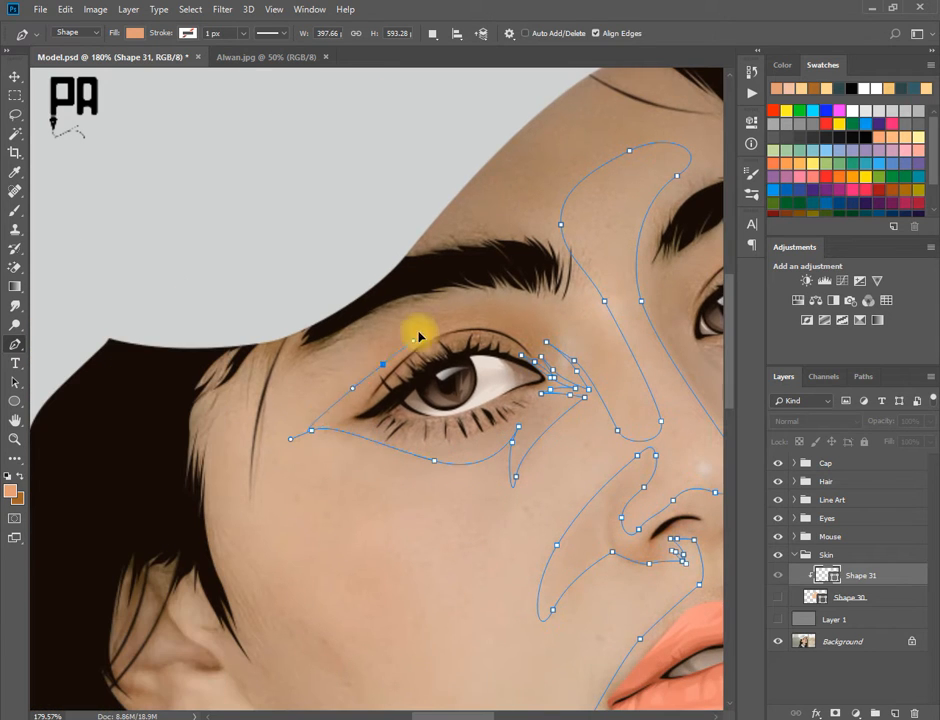
key(ctrl+z)
click(445, 292)
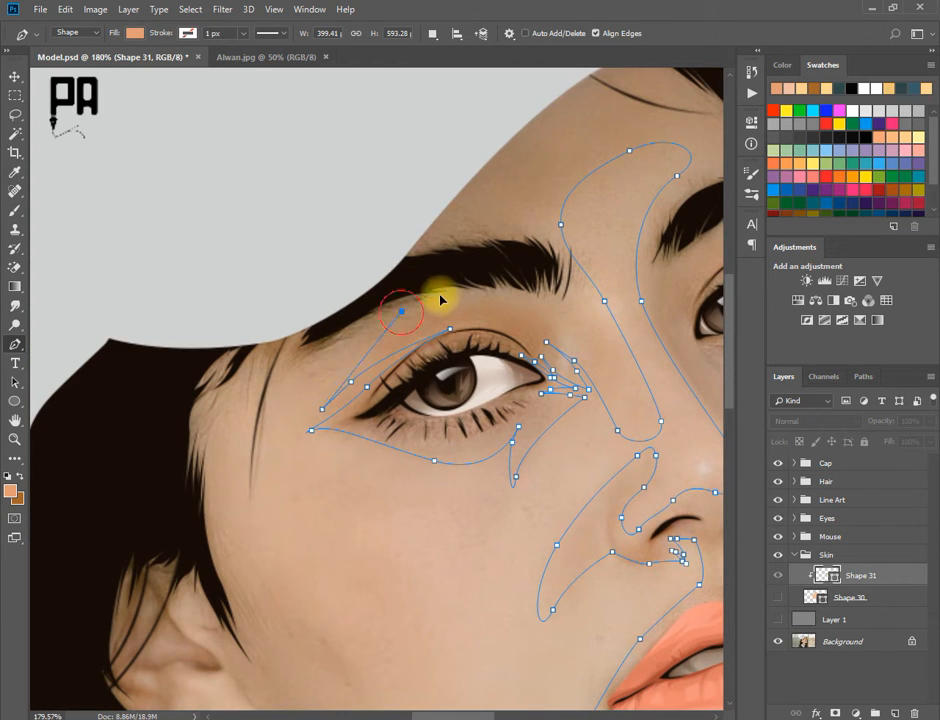
- Continue the path from the brow down the temple and along the outer edge of the cheek
drag(321, 357, 295, 382)
drag(262, 458, 252, 508)
drag(248, 558, 212, 283)
drag(287, 367, 343, 411)
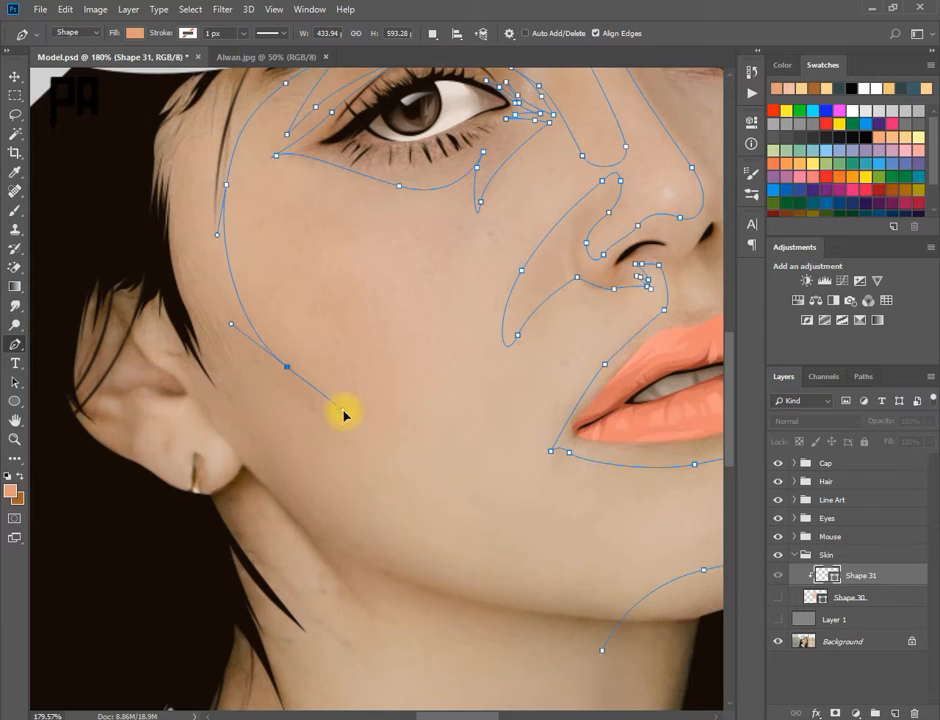
- Trace the path along the lower cheek to a point on the chin, then back along the jawline
drag(582, 530, 673, 533)
click(673, 528)
drag(670, 530, 528, 359)
drag(442, 412, 384, 421)
click(347, 441)
scroll(148, 425, down, 3)
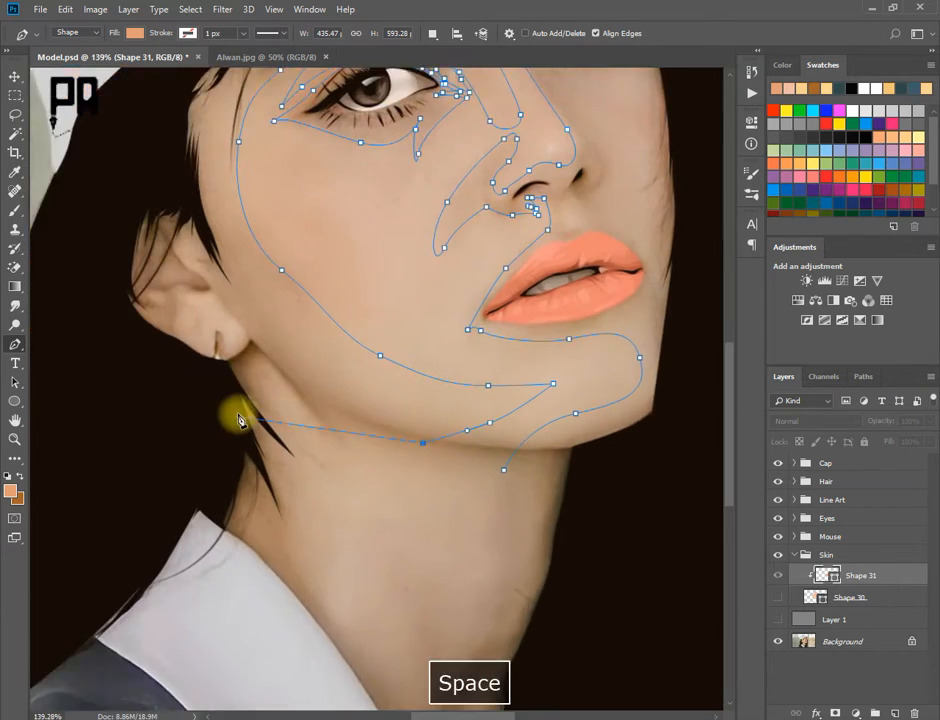
- Close the path with a wide loop outside the face, around the hair and cap and back to the chin
drag(244, 410, 204, 410)
scroll(77, 205, down, 6)
click(76, 195)
scroll(78, 197, down, 3)
drag(302, 178, 331, 166)
drag(510, 255, 524, 300)
drag(529, 468, 480, 543)
click(421, 457)
- Set the Pen to combine shapes and add a closed outline over the lower chin and upper neck in Shape 31
scroll(425, 459, up, 6)
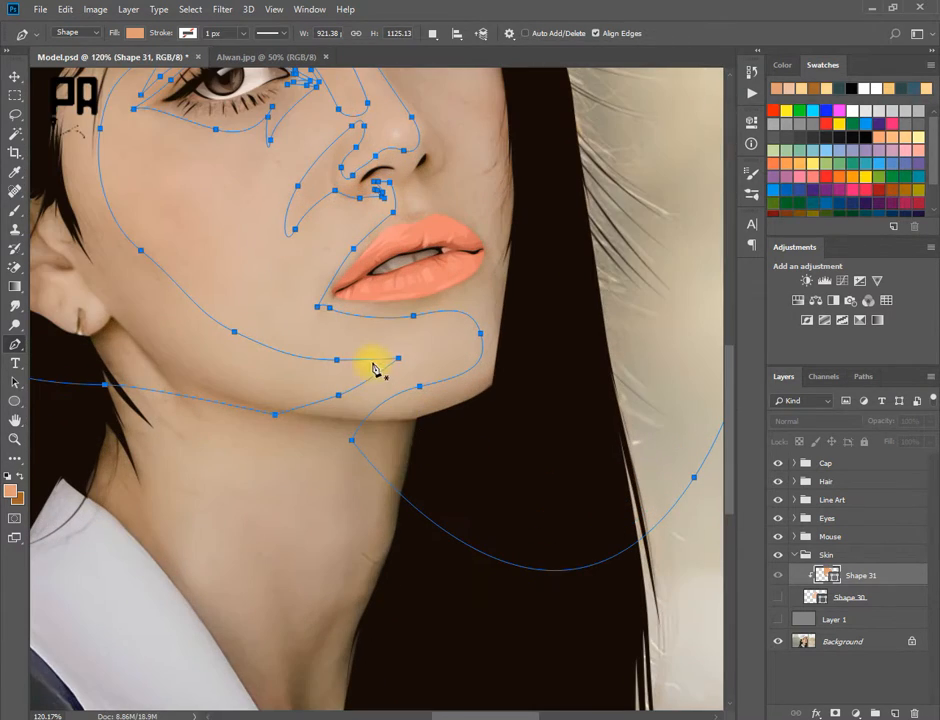
key(plus)
click(340, 361)
key(ctrl+z)
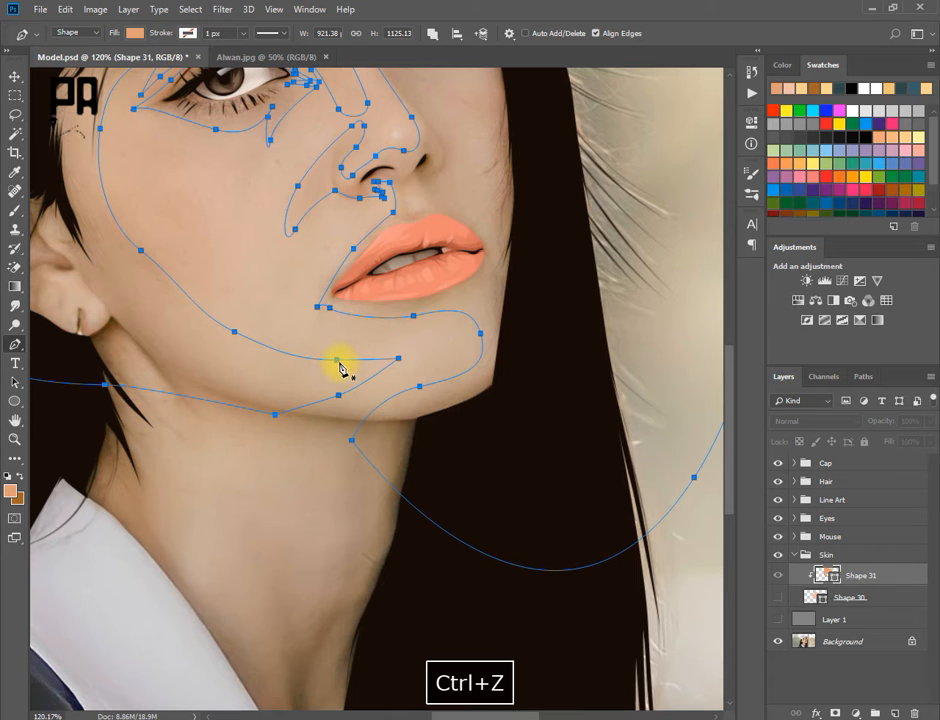
click(340, 361)
drag(435, 356, 499, 318)
drag(523, 426, 518, 453)
drag(448, 532, 365, 543)
drag(226, 515, 223, 483)
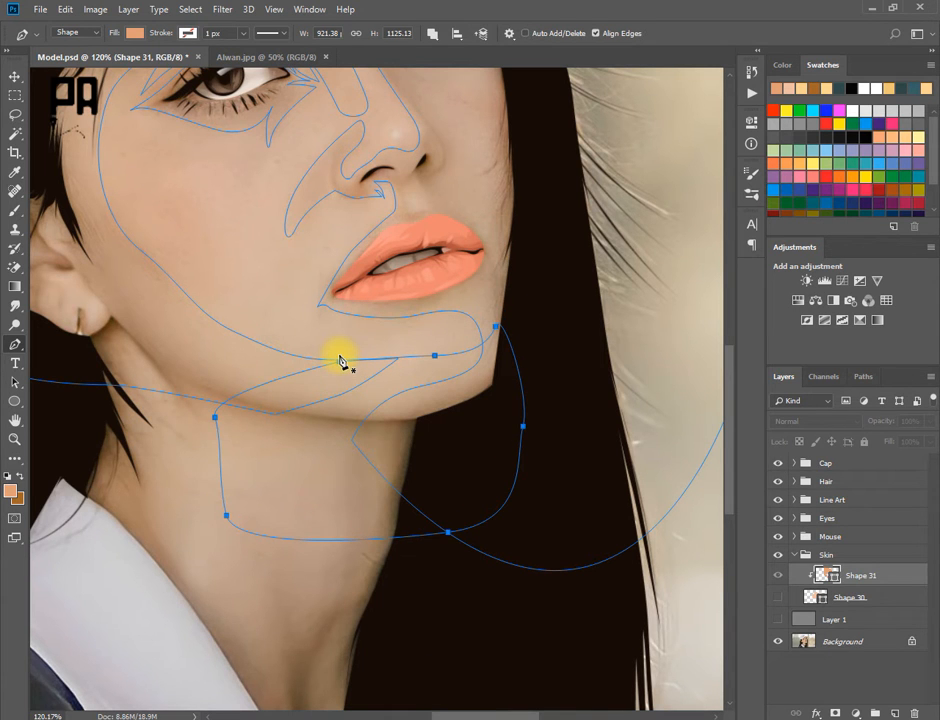
drag(216, 211, 266, 469)
key(Return)
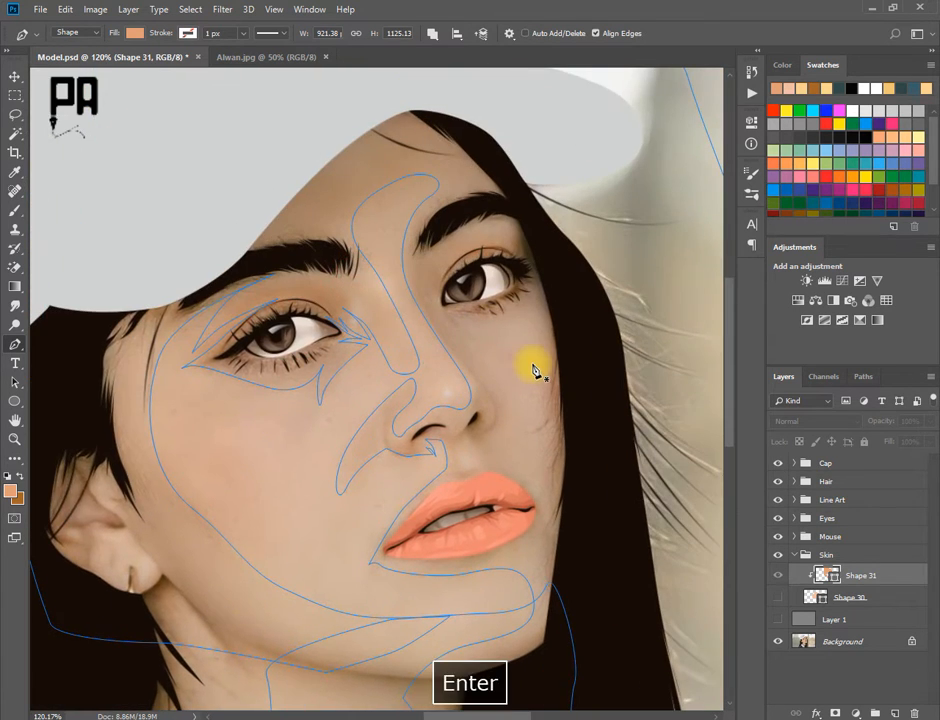
- Add a closed shadow outline on the far cheek, with pointed notches below the eye and an end beside the mouth
scroll(528, 364, up, 5)
drag(525, 370, 485, 345)
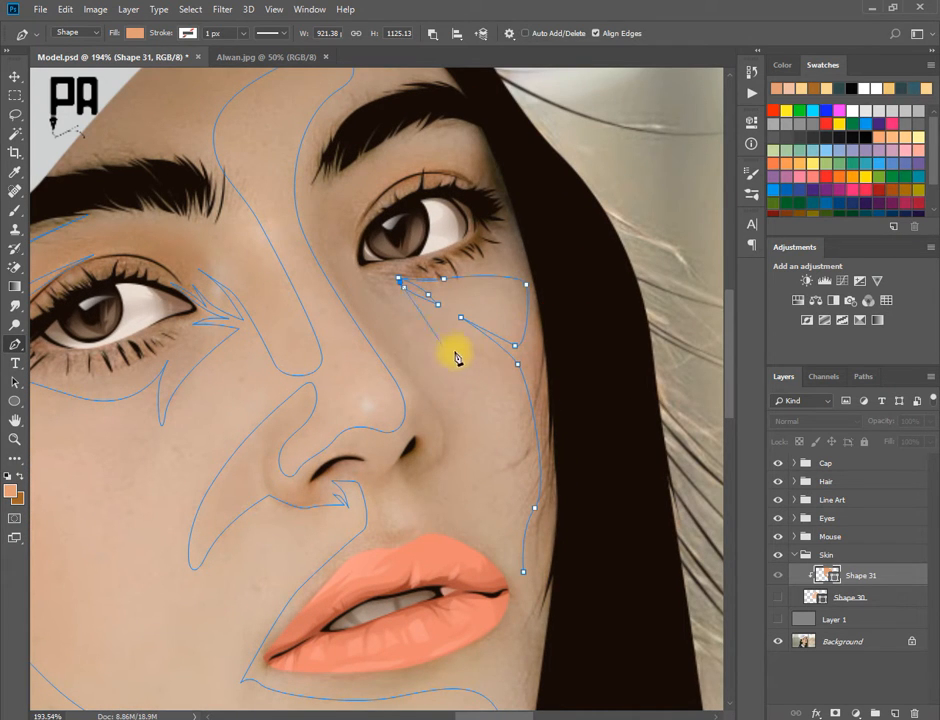
drag(462, 503, 476, 531)
click(523, 571)
key(Return)
- Draw a small closed outline with a pointed notch on the philtrum, between the nose and upper lip
scroll(414, 532, up, 3)
click(382, 528)
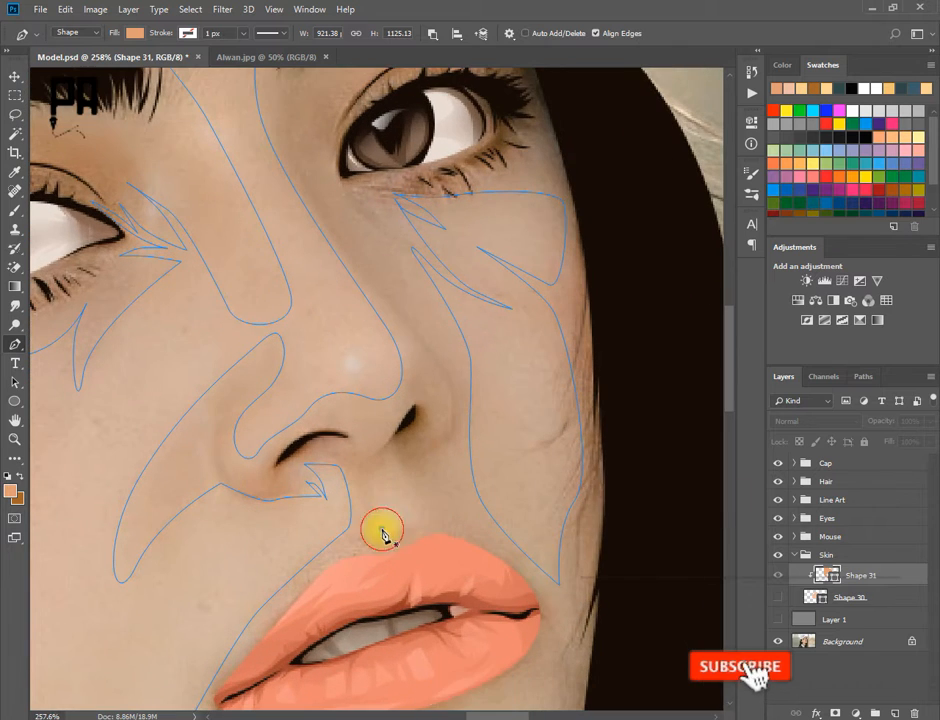
key(ctrl+z)
drag(407, 524, 372, 515)
click(388, 497)
click(372, 467)
click(365, 461)
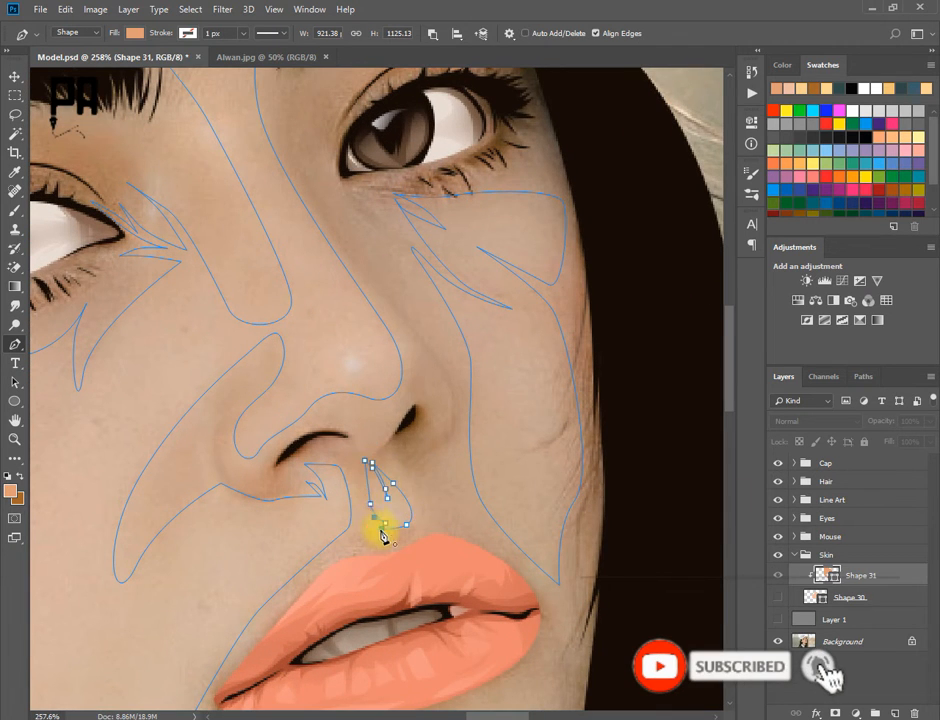
- Add a thin curved outline between the eyebrow and upper lid of the far eye
scroll(382, 537, down, 5)
scroll(361, 337, up, 5)
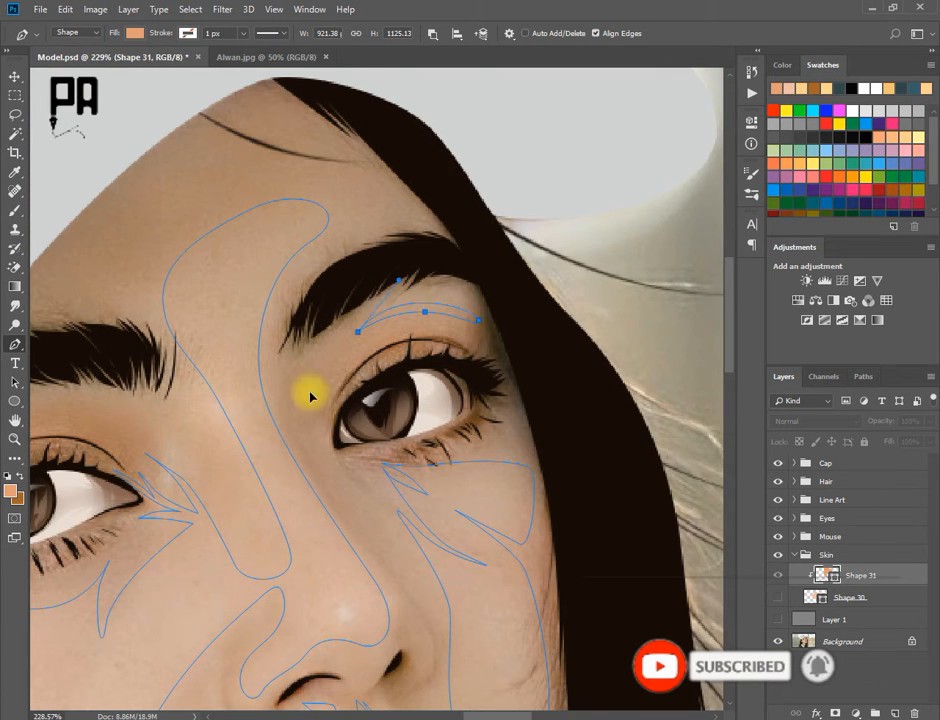
scroll(386, 380, down, 10)
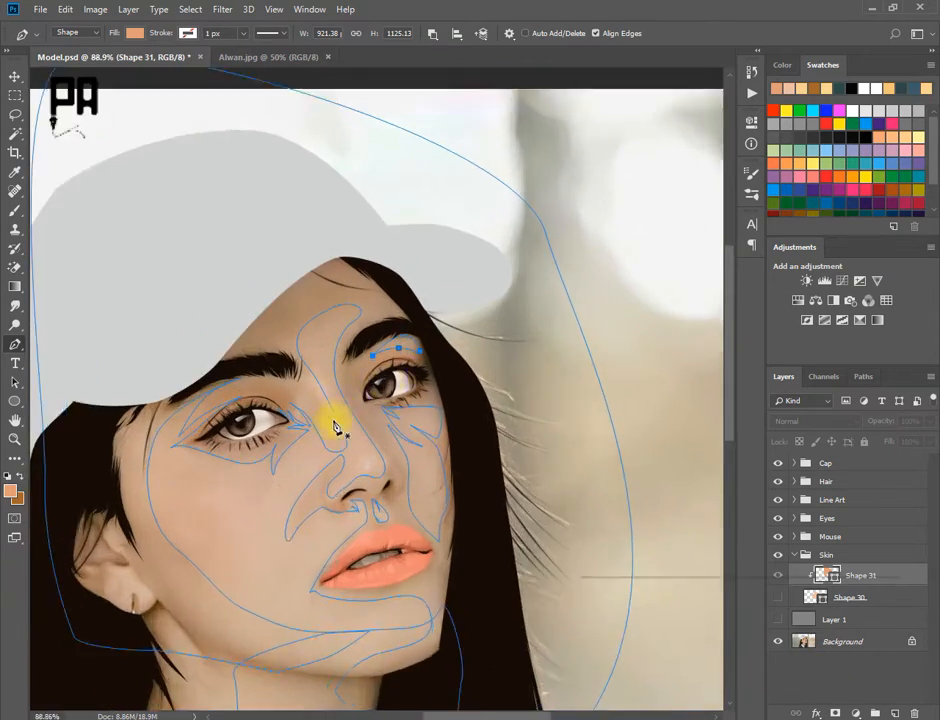
- Draw a closed outline on the earlobe, with a pointed notch around the piercing
scroll(388, 396, up, 4)
drag(390, 395, 380, 466)
scroll(380, 466, down, 4)
drag(85, 690, 329, 468)
scroll(329, 468, up, 12)
click(300, 406)
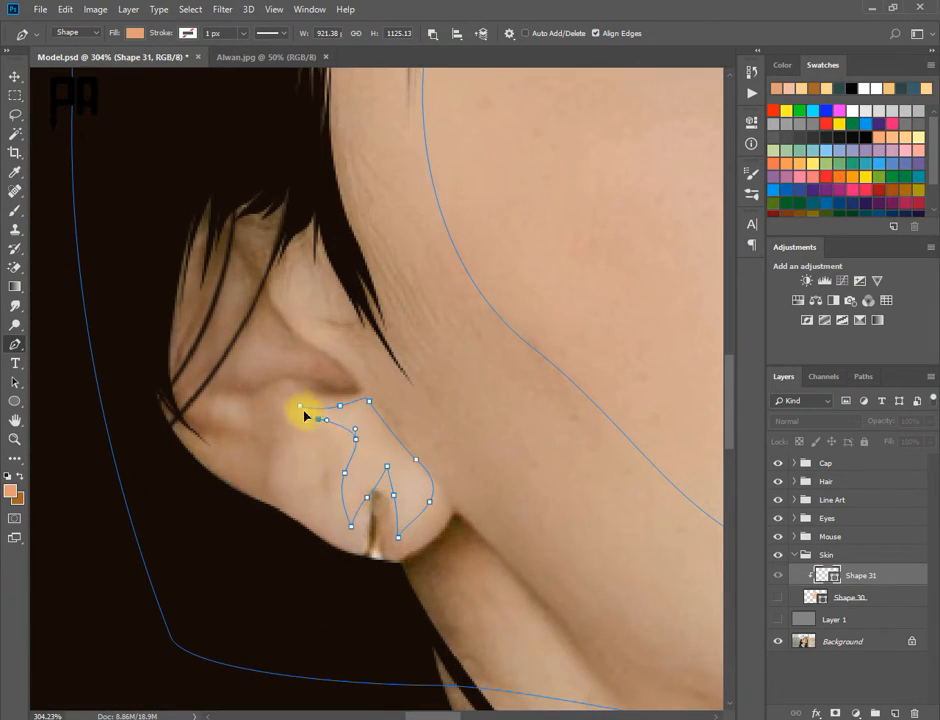
- Outline the front inner part of the ear beside the hairline with a closed path
drag(310, 312, 347, 400)
click(324, 334)
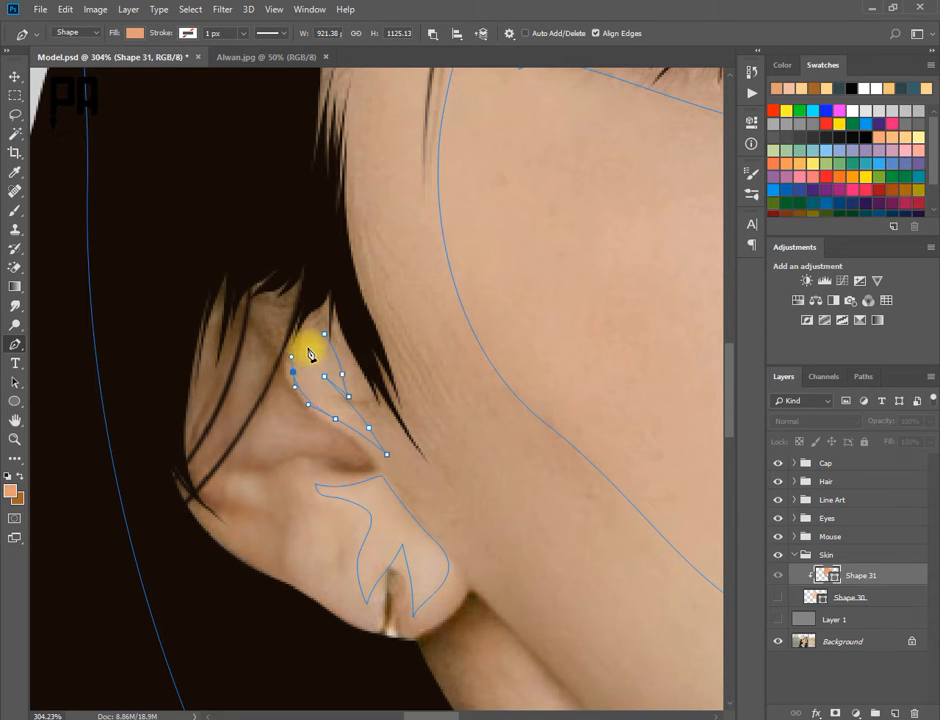
scroll(308, 372, down, 5)
- Add a small closed outline on the rear fold of the ear, above the lobe
scroll(329, 409, up, 6)
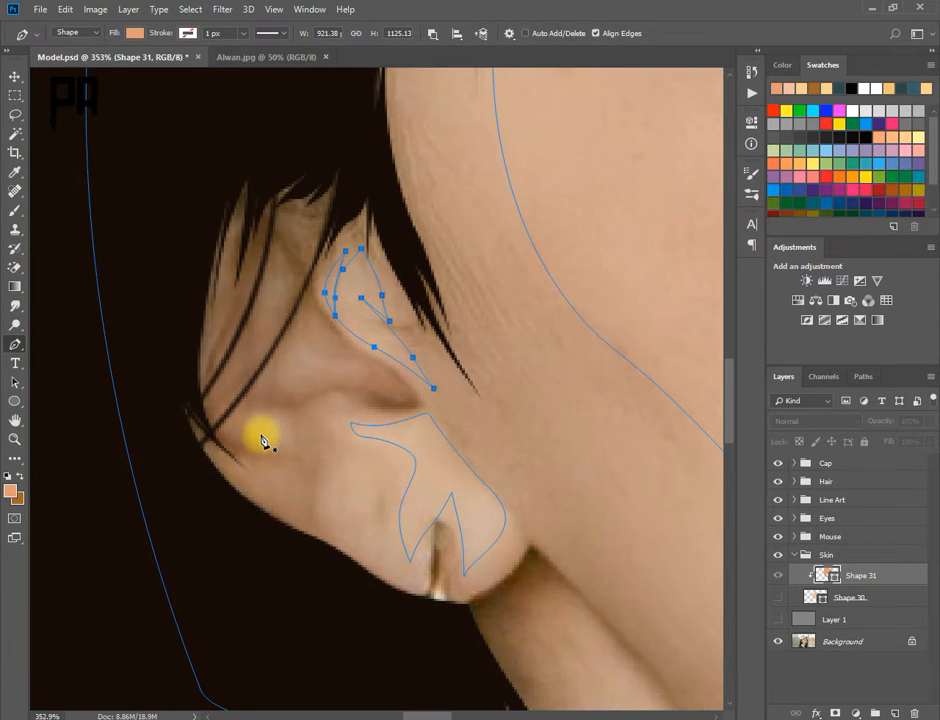
scroll(240, 425, down, 5)
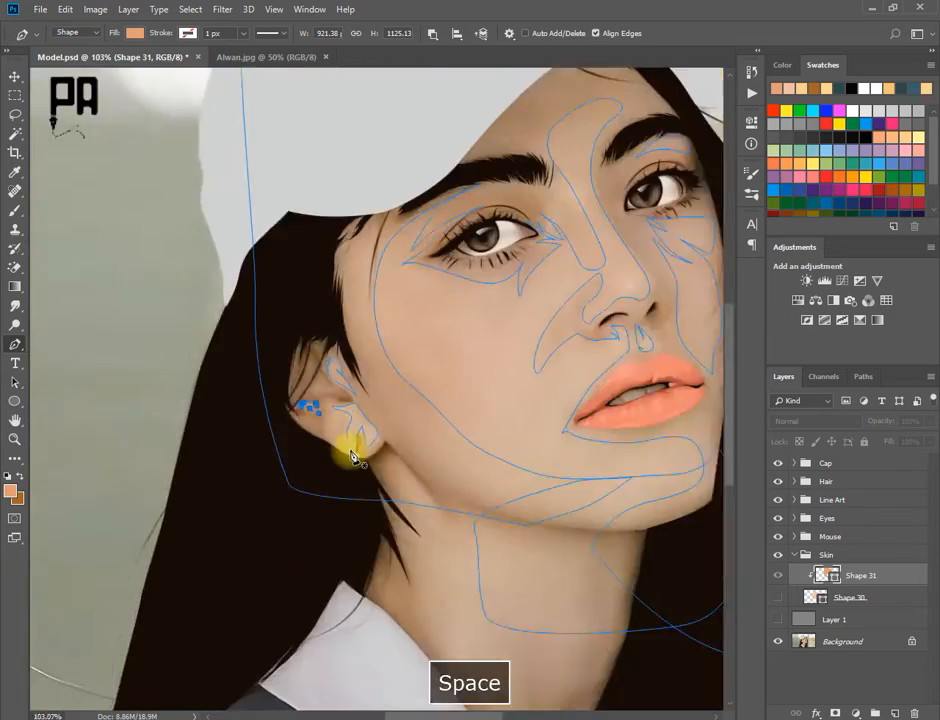
scroll(365, 460, up, 5)
- Add the remaining small closed outlines in the ear's inner hollow and lobe
click(303, 378)
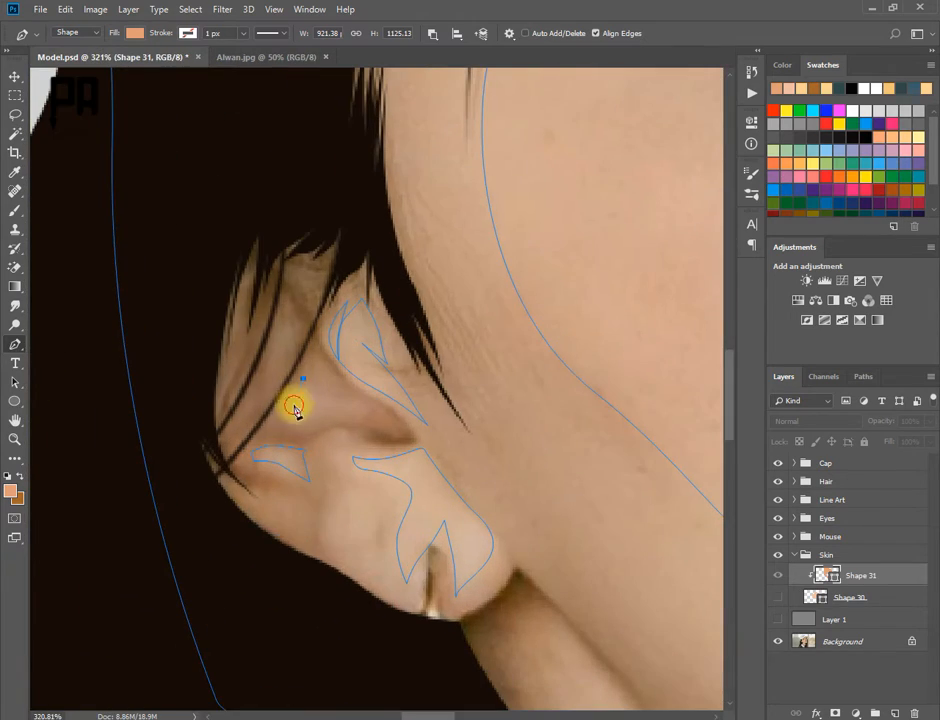
scroll(325, 445, down, 5)
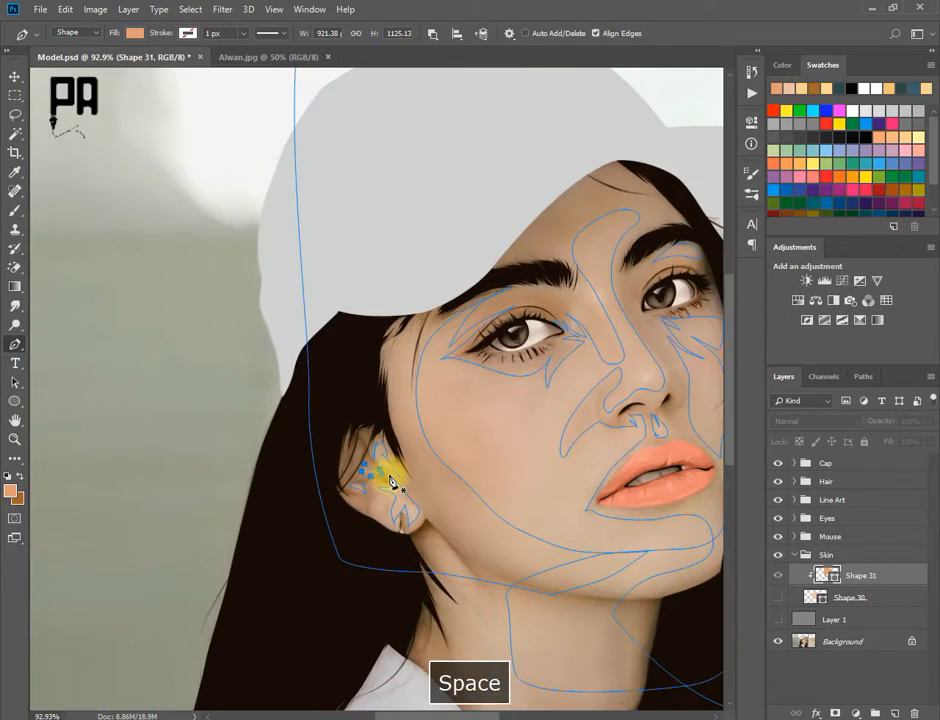
scroll(384, 560, up, 5)
click(367, 476)
drag(367, 509, 373, 530)
scroll(368, 483, down, 5)
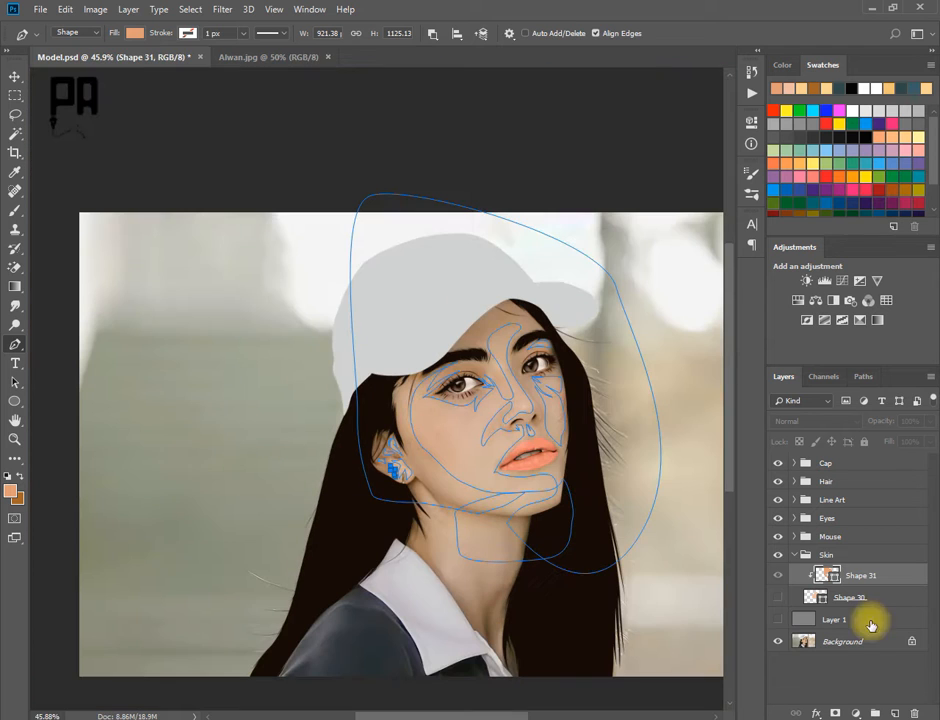
- Add a layer mask to Shape 31 and set the Brush to 70% opacity and 79% flow
click(835, 712)
text(b)
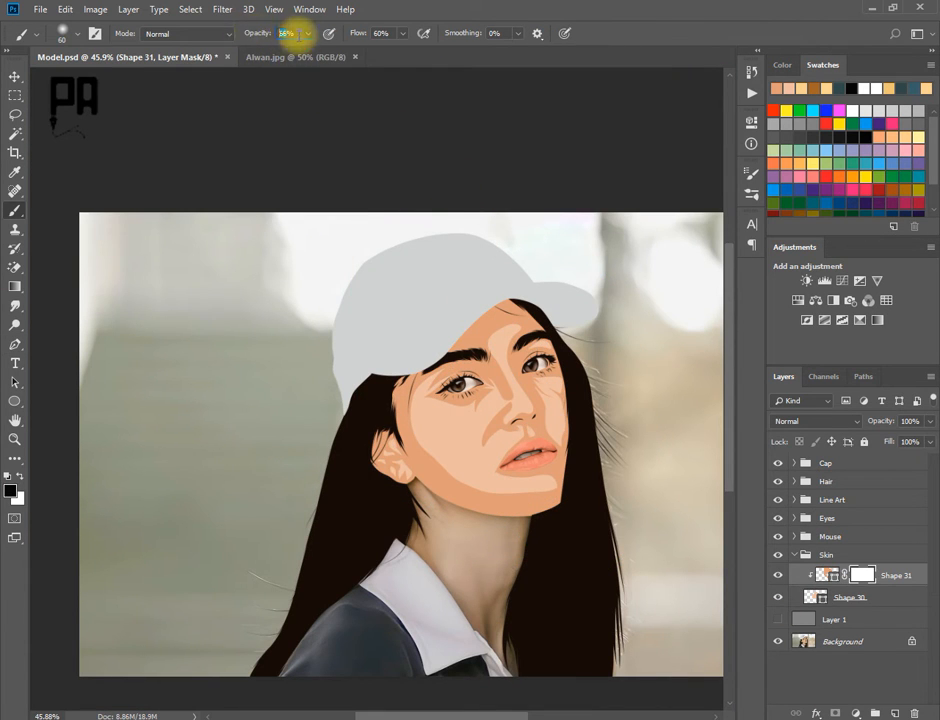
text(70)
key(Return)
- Enlarge the brush to 150 px and paint black on the Shape 31 mask to soften the shading across the face and ear
scroll(514, 390, up, 3)
key(bracketright)
key(bracketright)
key(bracketright)
key(bracketright)
key(bracketright)
key(bracketright)
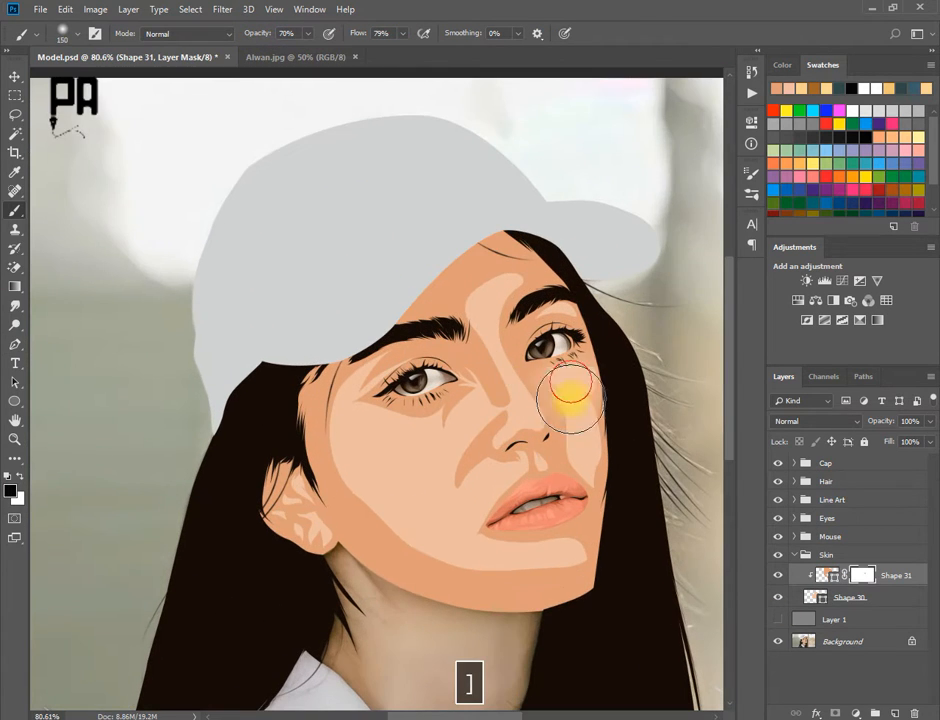
mouse_move(570, 396)
mouse_down()
mouse_move(578, 474)
mouse_move(471, 548)
mouse_move(363, 491)
mouse_move(367, 480)
mouse_move(410, 506)
mouse_move(412, 423)
mouse_move(467, 407)
mouse_move(441, 511)
mouse_up()
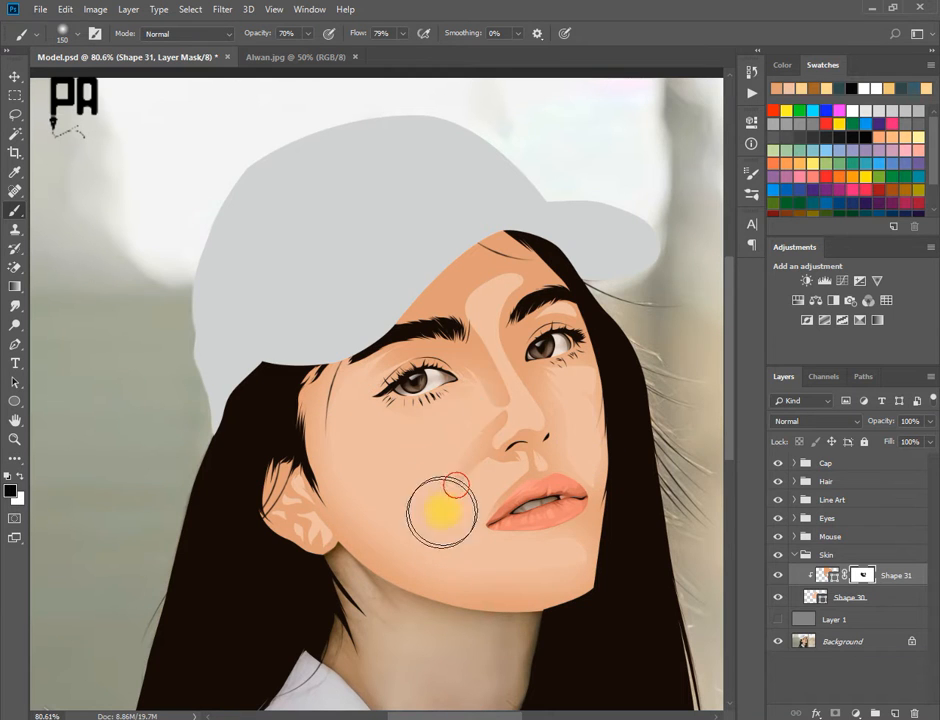
mouse_move(500, 408)
mouse_down()
mouse_move(486, 294)
mouse_move(523, 404)
mouse_move(518, 478)
mouse_up()
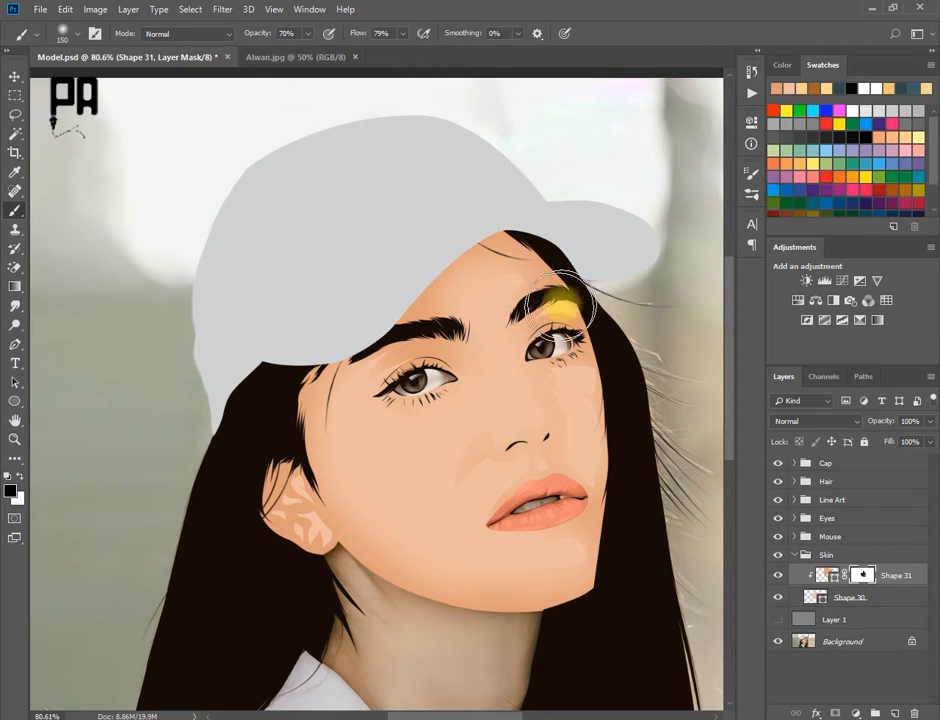
mouse_move(562, 300)
mouse_down()
mouse_move(346, 390)
mouse_move(300, 535)
mouse_move(597, 442)
mouse_up()
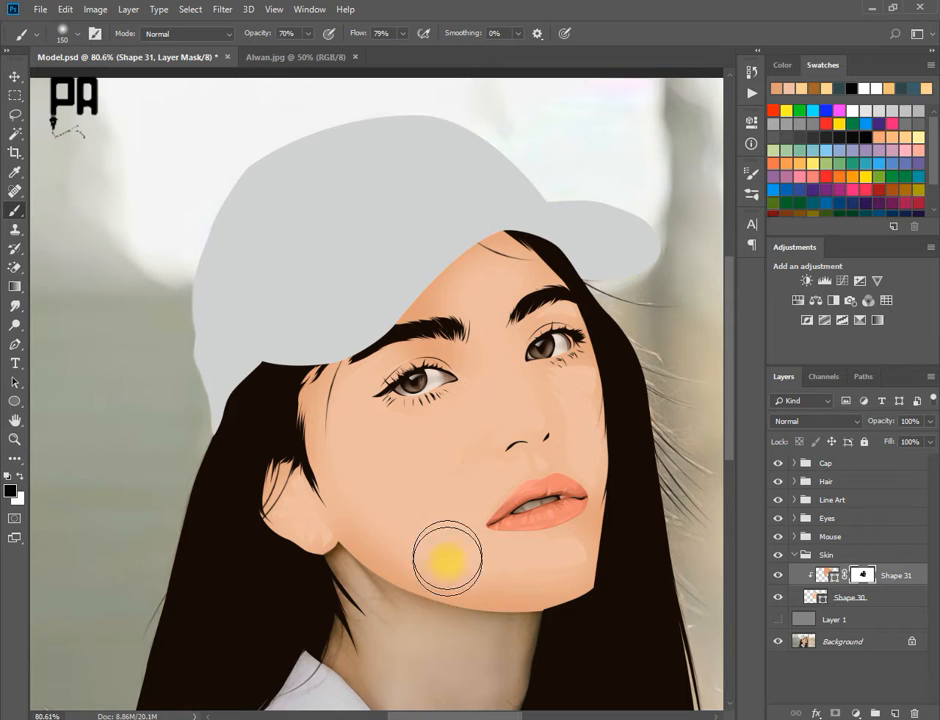
- Add a new layer and sample the third Skin colour from the Alwan.jpg palette for use in Model.psd
key(ctrl+minus)
key(ctrl+shift+alt+n)
click(295, 58)
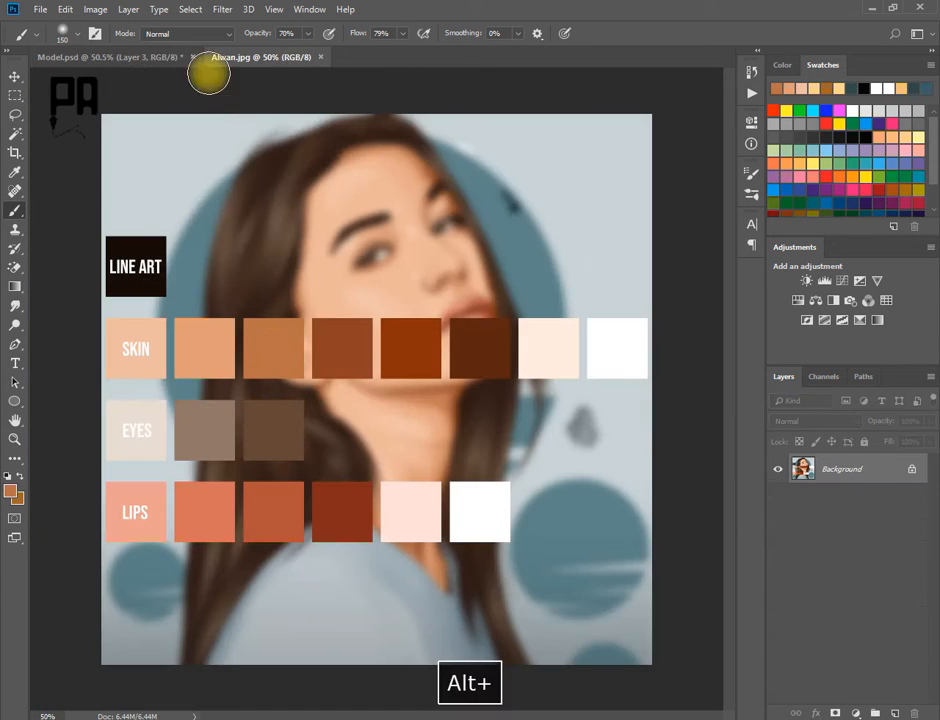
click(134, 60)
- Hide the Shape 30 skin base and start a new clipped pen shape along the neck shadow below the jaw, up to the earlobe
click(14, 346)
click(778, 618)
scroll(569, 566, up, 5)
mouse_move(384, 628)
mouse_down()
mouse_move(393, 571)
mouse_move(304, 556)
mouse_up()
drag(268, 488, 227, 508)
scroll(251, 503, up, 3)
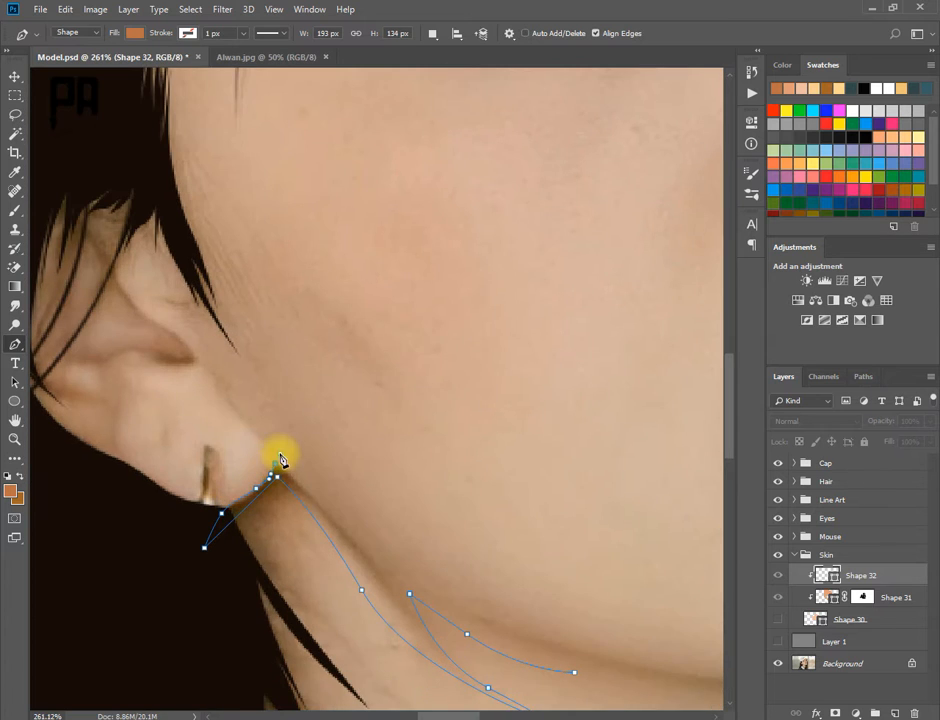
- Continue the Shape 32 pen outline around the ear's inner folds and down the earlobe to the earring
drag(202, 364, 194, 362)
scroll(194, 362, up, 2)
drag(194, 362, 361, 499)
drag(267, 486, 292, 487)
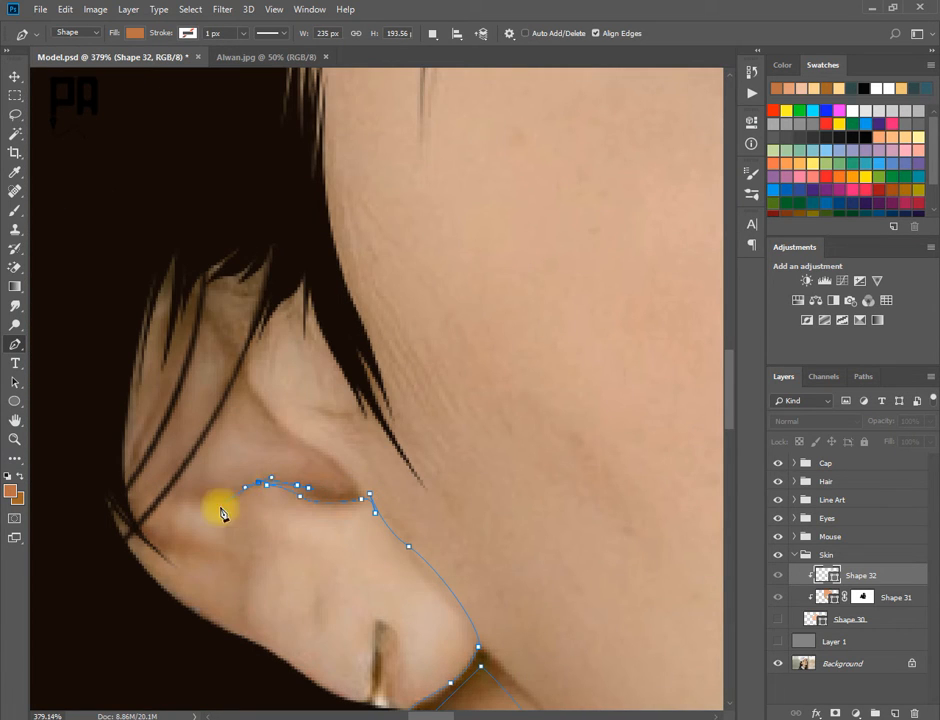
key(ctrl+alt+z)
drag(236, 555, 251, 555)
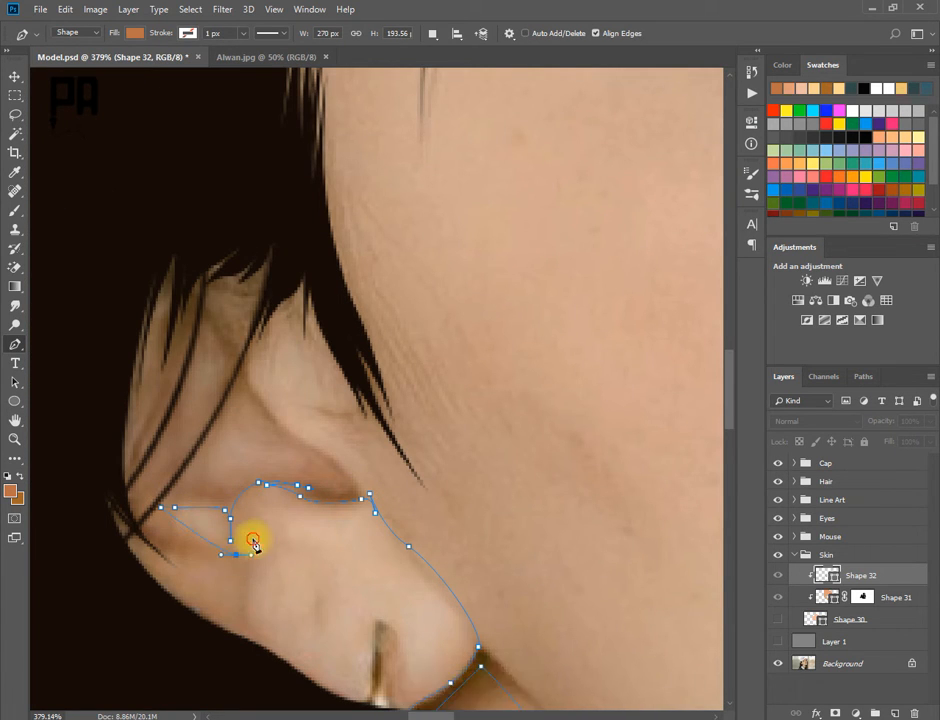
drag(369, 679, 308, 493)
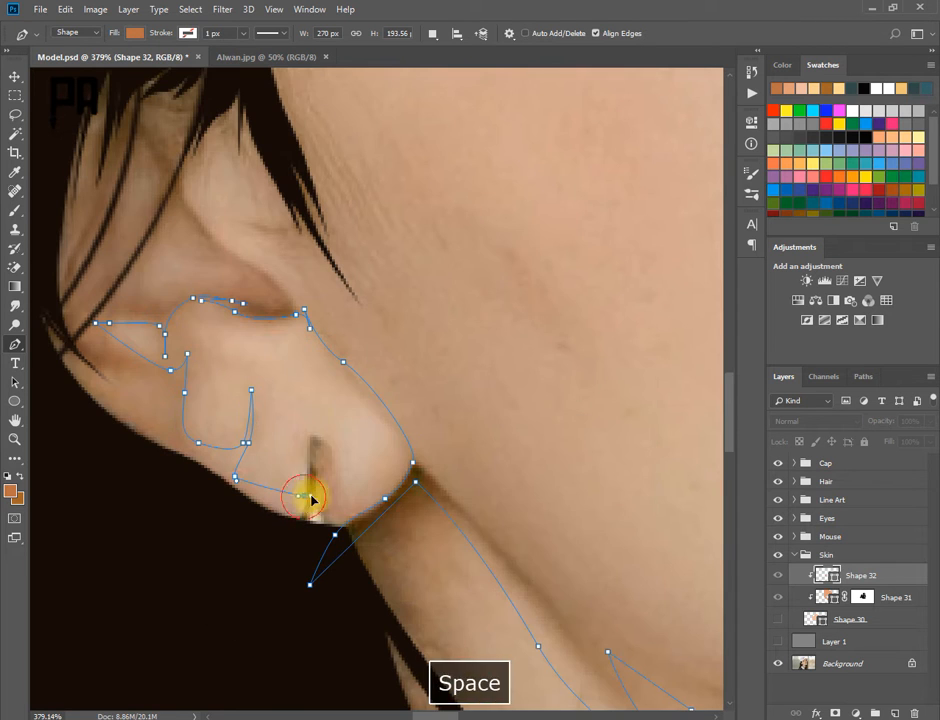
scroll(315, 539, down, 2)
- Extend the Shape 32 outline from the earlobe up through the dark hair and across the cap above the brim edge
drag(184, 512, 172, 478)
drag(176, 277, 176, 218)
drag(265, 140, 256, 277)
scroll(256, 277, down, 1)
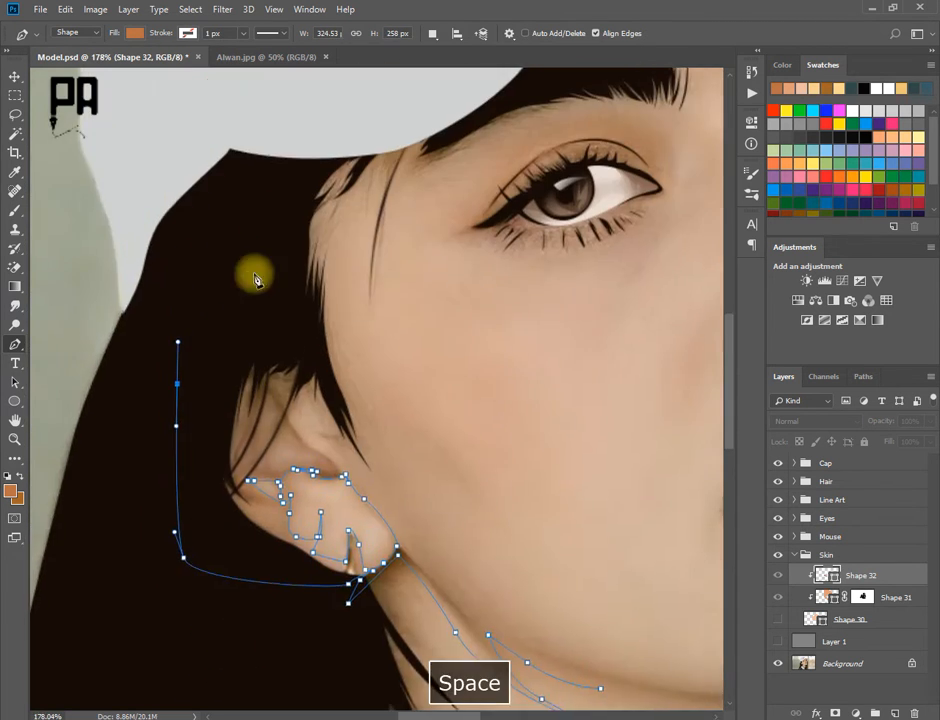
scroll(235, 266, up, 1)
scroll(220, 262, down, 2)
drag(200, 214, 199, 331)
click(308, 170)
drag(202, 257, 174, 436)
drag(397, 262, 432, 252)
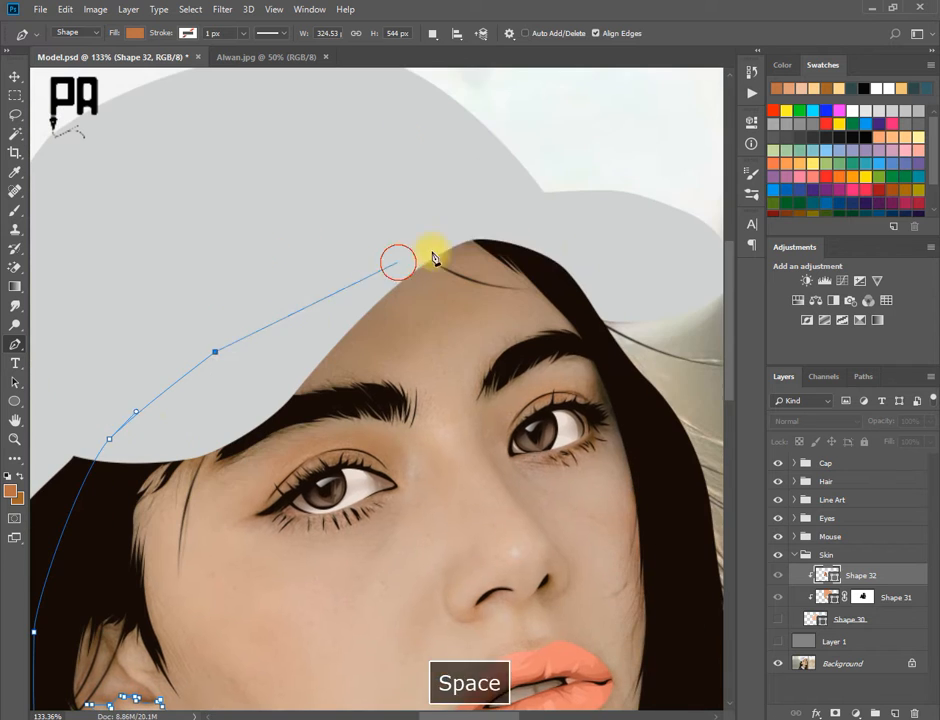
- Trace the Shape 32 outline over the forehead and brows, around the ear-side eye and down the temple
drag(489, 227, 548, 250)
drag(597, 344, 565, 354)
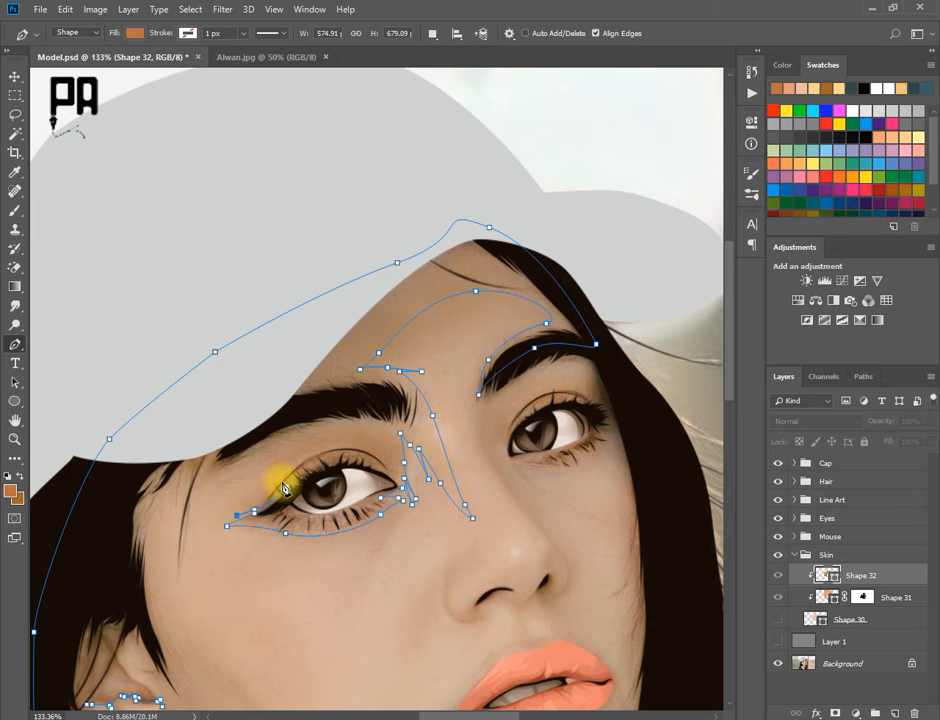
drag(169, 551, 262, 405)
drag(276, 456, 283, 512)
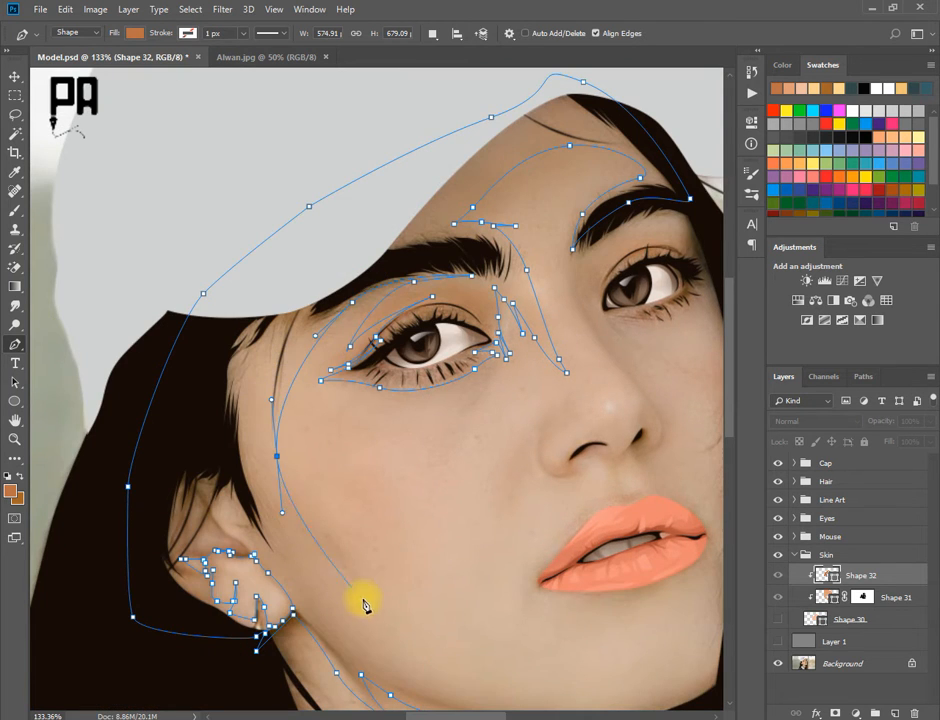
- Continue the Shape 32 outline along the cheek and jaw, across the chin and around the lips to the philtrum
drag(343, 570, 243, 400)
drag(608, 481, 611, 462)
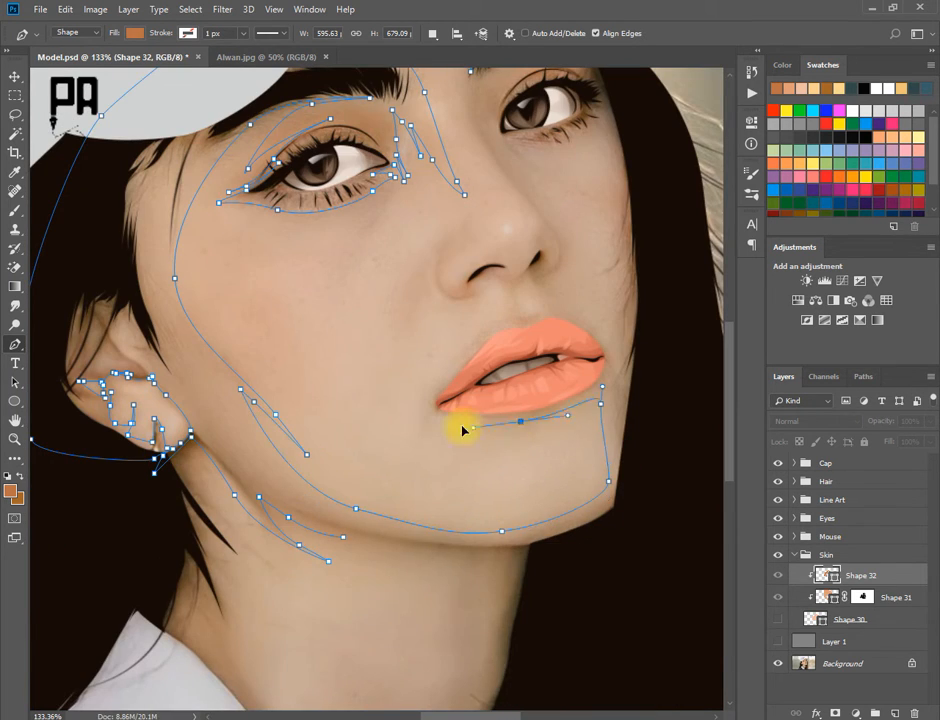
scroll(509, 318, up, 2)
drag(513, 315, 422, 417)
drag(428, 418, 447, 418)
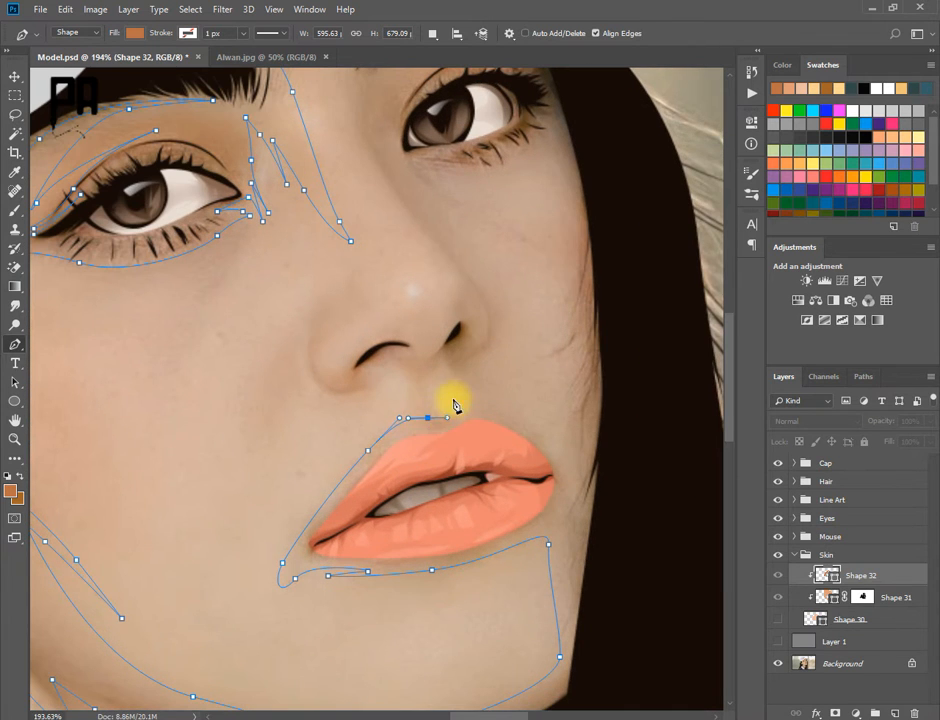
- Trace the Shape 32 outline through the philtrum, under the nostril and along the smile crease beside the nose
scroll(386, 371, up, 1)
drag(345, 390, 437, 432)
click(394, 436)
key(ctrl+z)
click(438, 408)
key(ctrl+alt+z)
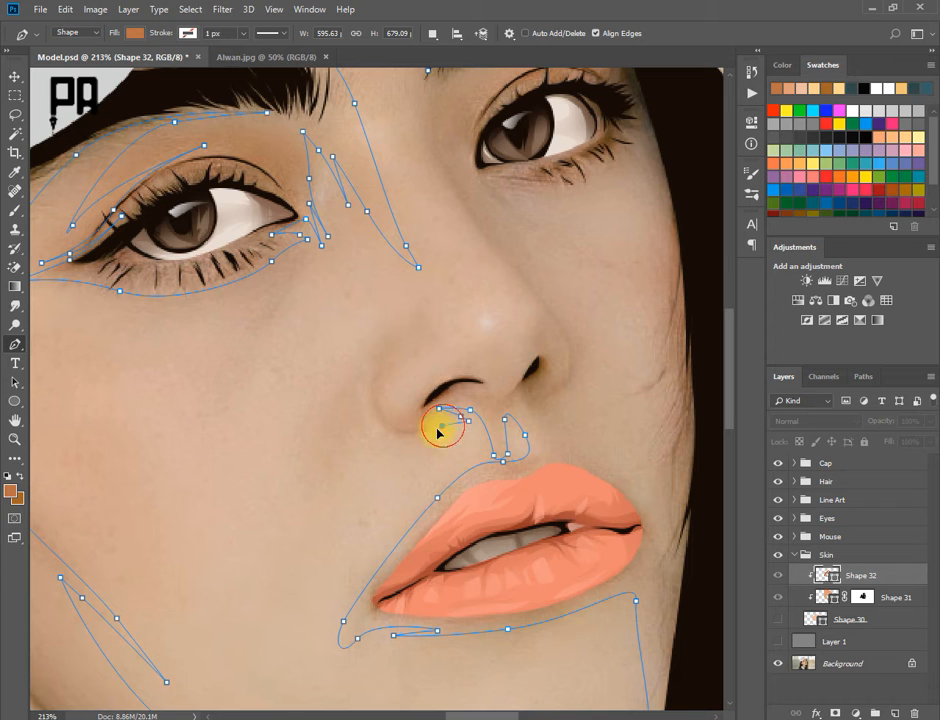
drag(327, 483, 312, 524)
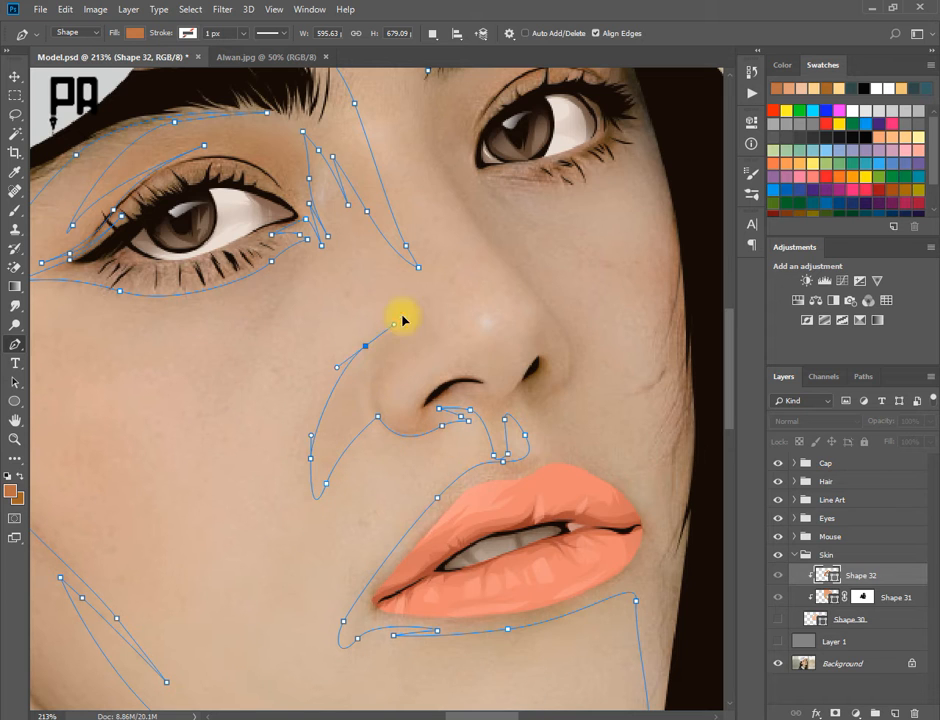
- Carry the Shape 32 outline around the nose wing and tip, then up the far side of the bridge to the brow
drag(537, 315, 538, 299)
drag(512, 272, 503, 390)
drag(497, 388, 465, 356)
drag(417, 248, 459, 424)
scroll(460, 436, down, 10)
scroll(373, 440, up, 6)
drag(399, 355, 369, 411)
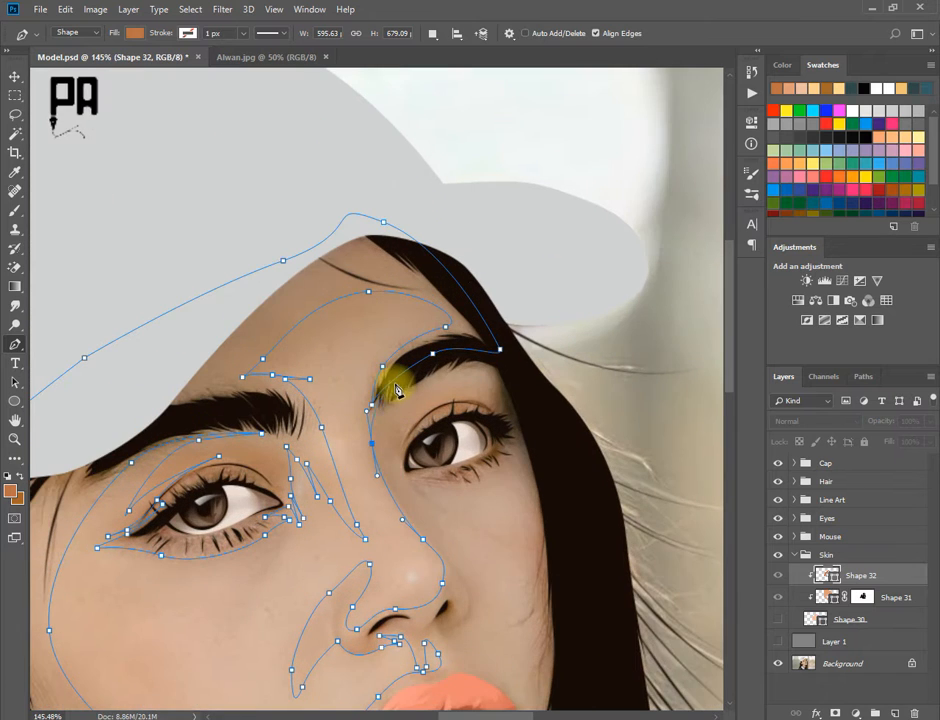
- Trace the Shape 32 outline under the far eyebrow, around the far eye socket and down beside the nose
click(395, 383)
drag(483, 358, 507, 361)
click(512, 376)
click(421, 395)
drag(448, 379, 505, 395)
drag(540, 435, 548, 461)
drag(565, 590, 538, 385)
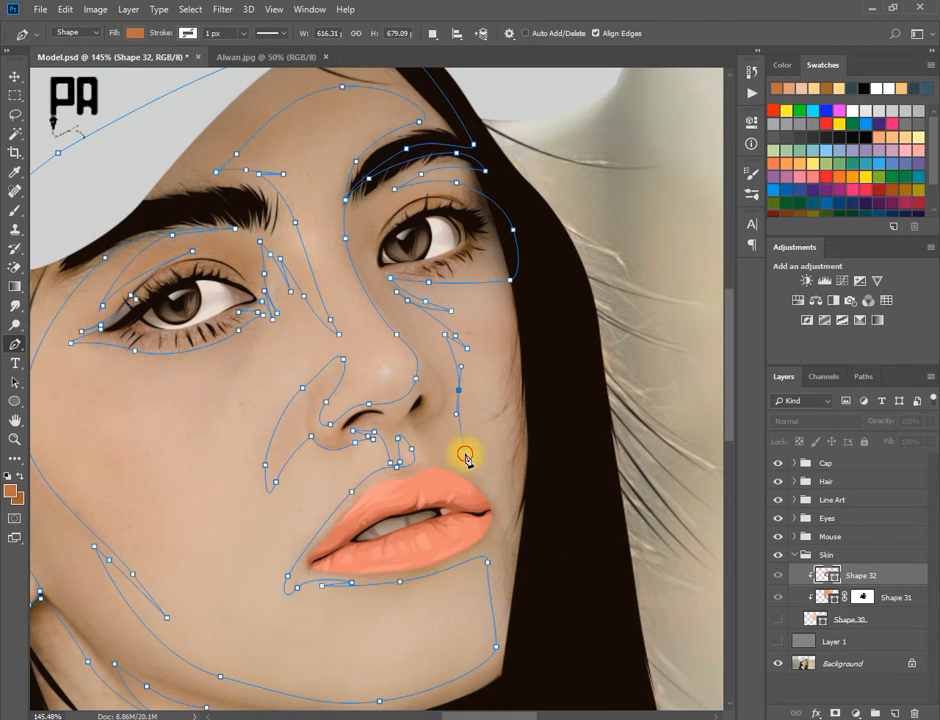
- Finish the far cheek contour and close the Shape 32 outline through the hair and below the chin at the neck
drag(512, 428, 515, 400)
click(518, 321)
drag(557, 416, 566, 465)
drag(569, 562, 530, 380)
drag(200, 621, 468, 539)
click(435, 443)
scroll(437, 440, down, 10)
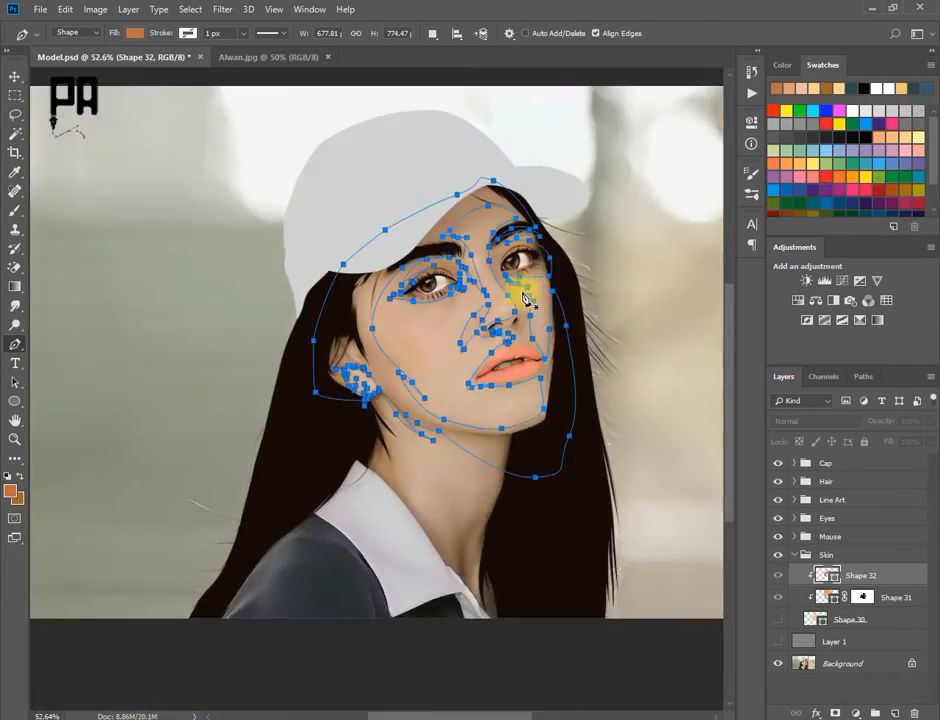
- Add a combined subpath to Shape 32 along the far cheek edge, extending out into the hair
scroll(529, 294, up, 10)
scroll(518, 415, up, 3)
click(515, 419)
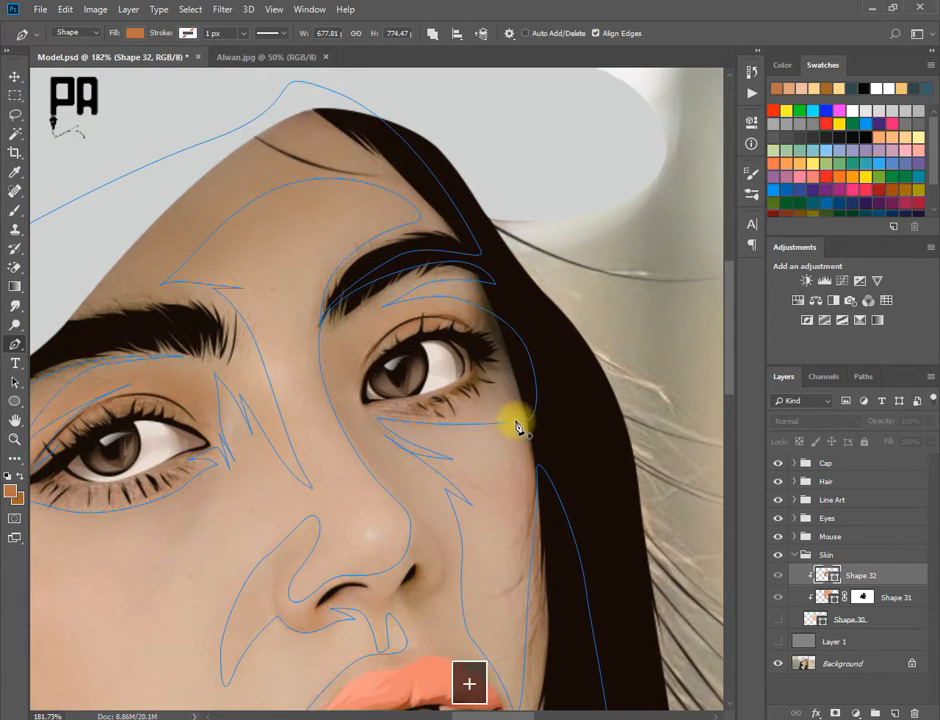
drag(528, 588, 531, 632)
click(598, 652)
drag(609, 531, 607, 468)
drag(514, 419, 490, 446)
- Add a subpath to Shape 32 that wraps over the far eyebrow and down the temple edge by the hair
drag(464, 271, 492, 334)
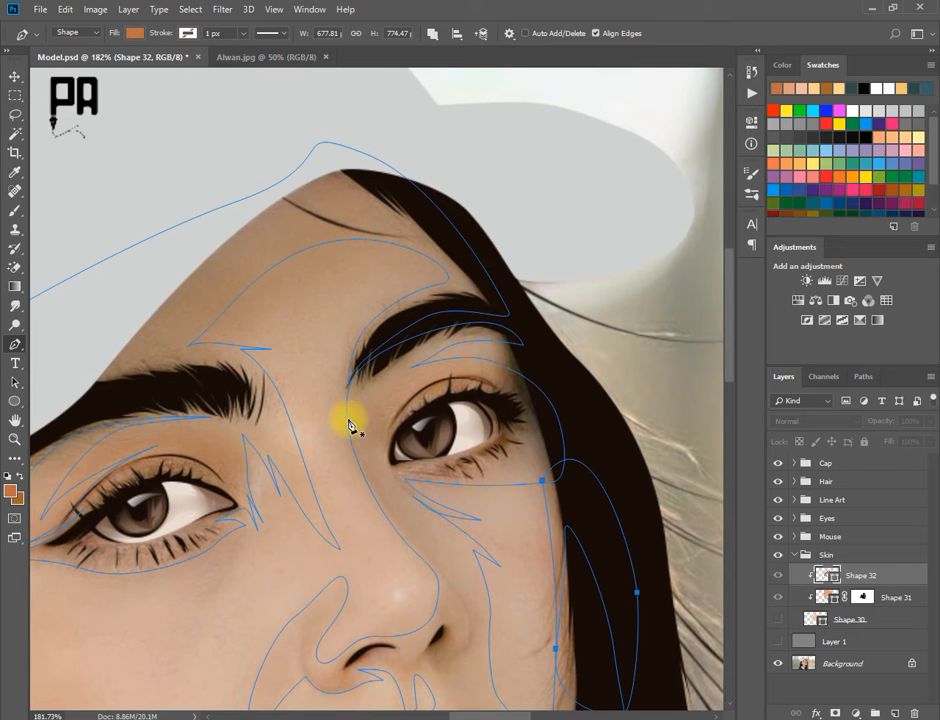
drag(373, 316, 375, 314)
drag(444, 291, 472, 281)
drag(511, 293, 527, 321)
drag(553, 395, 559, 436)
drag(560, 454, 556, 459)
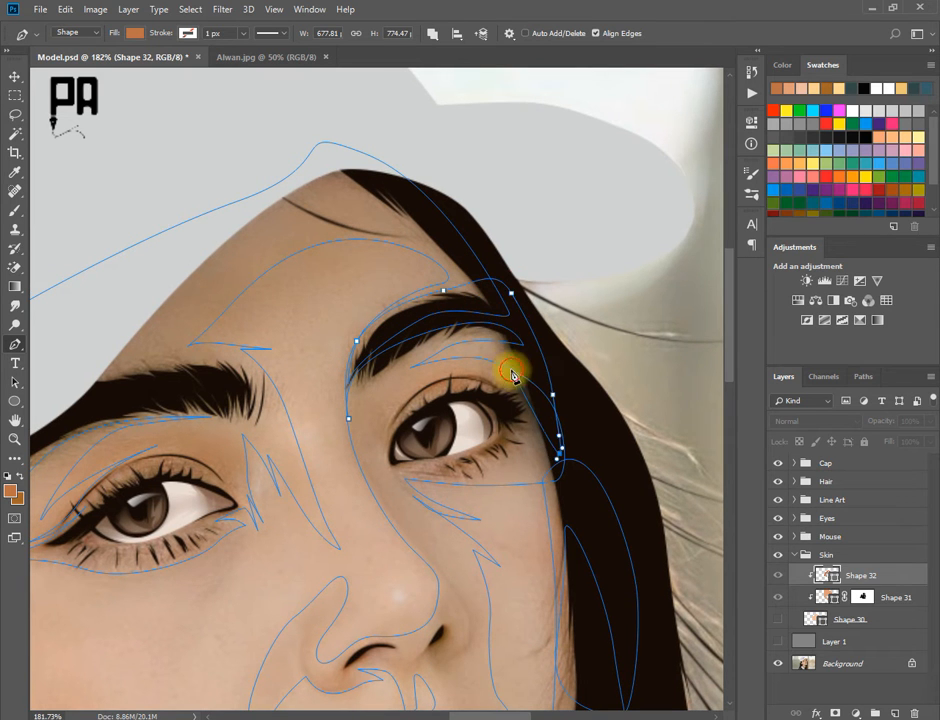
click(491, 321)
drag(450, 322, 417, 330)
scroll(497, 472, down, 3)
- Draw a subpath of Shape 32 along the far eye's lower and upper lids
scroll(490, 448, up, 5)
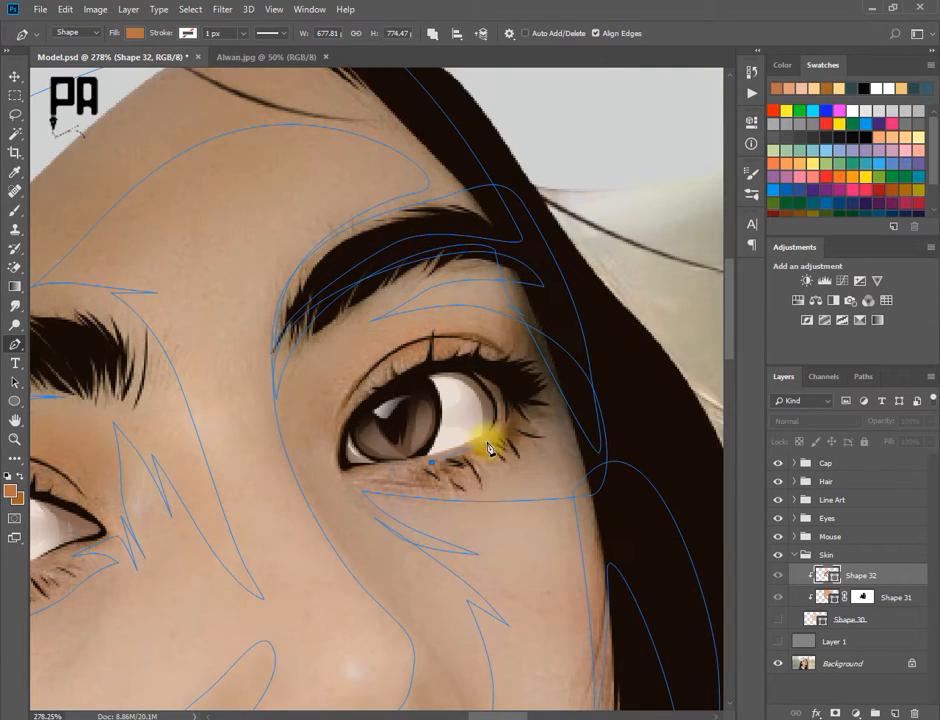
key(ctrl+alt+z)
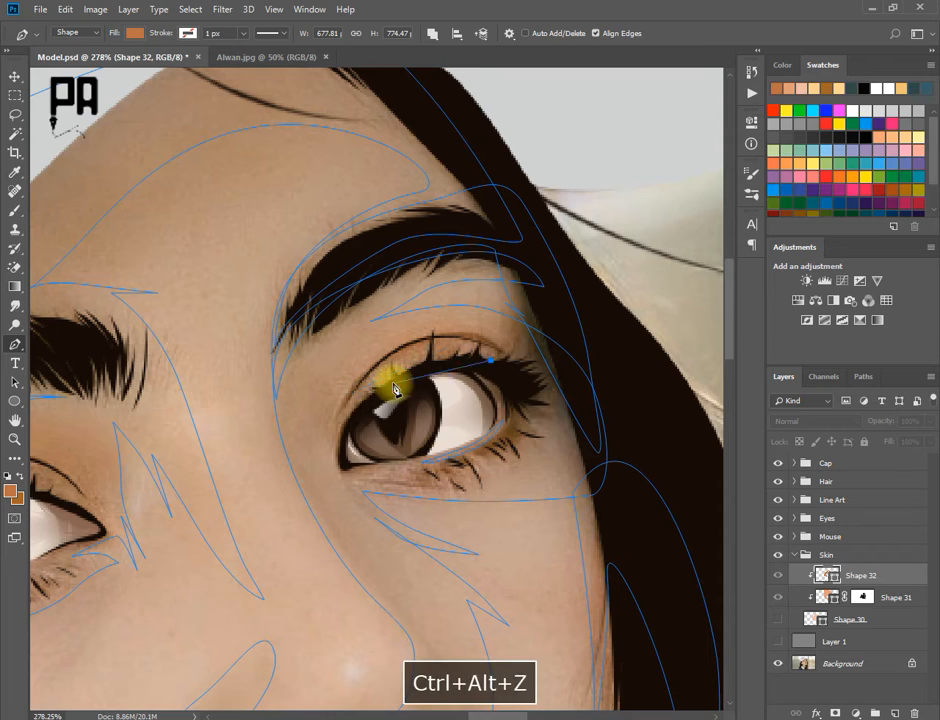
key(ctrl+z)
scroll(557, 447, down, 3)
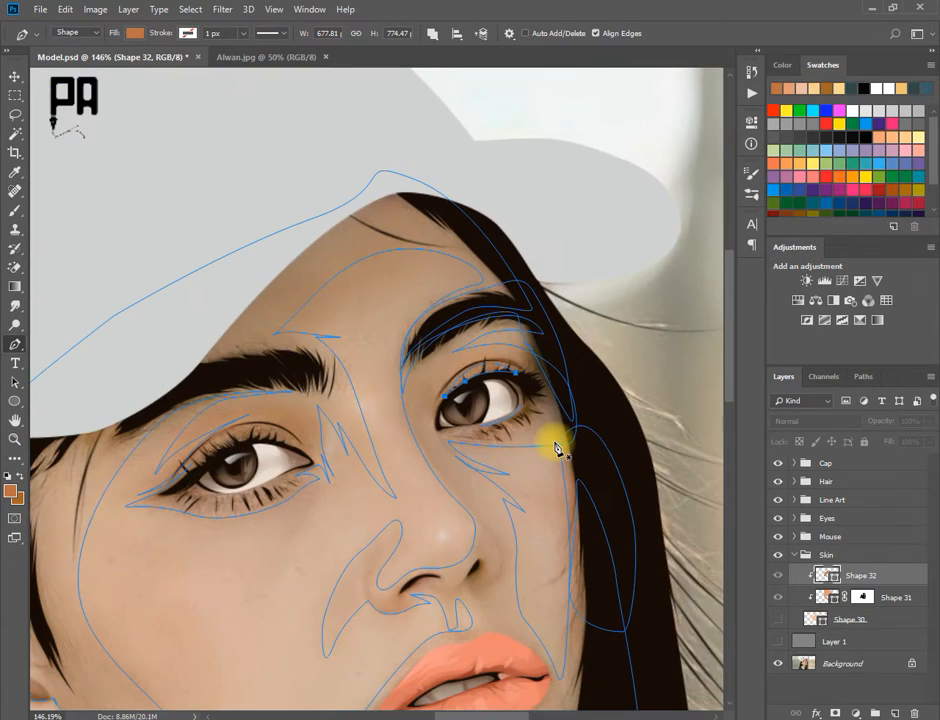
scroll(550, 455, down, 8)
scroll(475, 515, up, 10)
key(space)
scroll(430, 400, down, 3)
- Select the far eye's lid subpath with the Path Selection tool and change its path operation within Shape 32
drag(535, 206, 391, 219)
click(17, 382)
click(483, 281)
key(Delete)
click(499, 35)
click(522, 80)
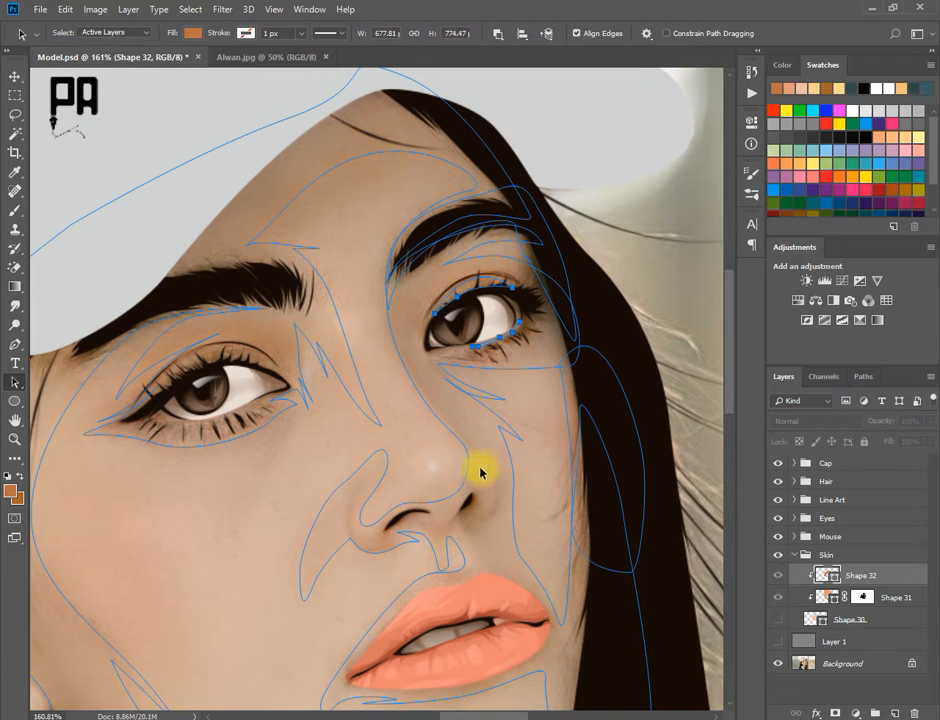
scroll(483, 476, down, 5)
key(Return)
click(498, 35)
click(511, 74)
scroll(451, 438, up, 8)
key(space)
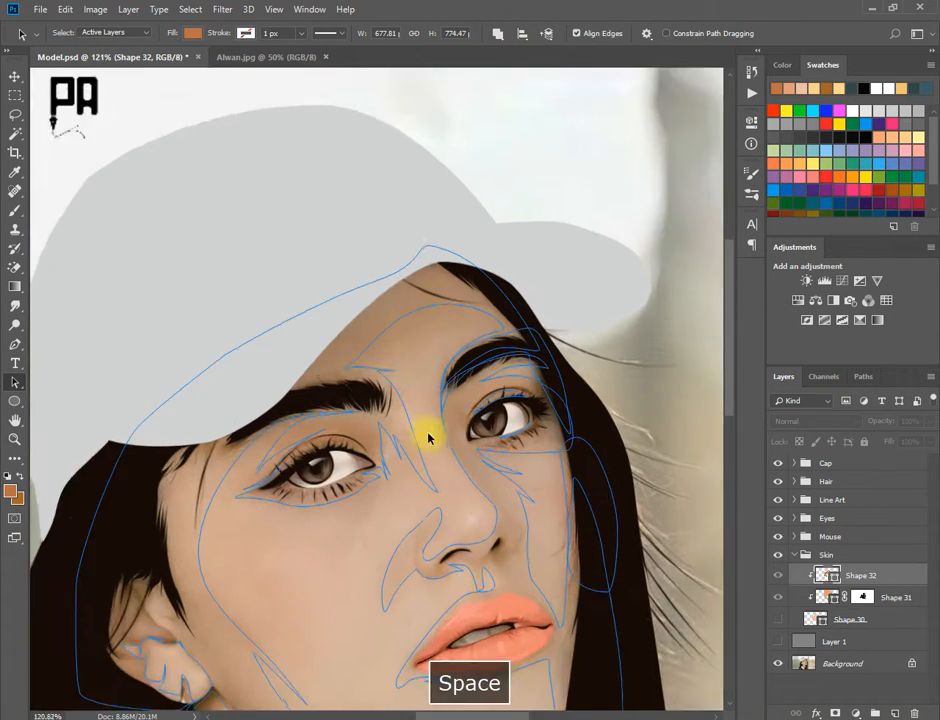
- Draw a thin Shape 32 subpath with the Pen tool along the ear-side eye's upper eyelid
click(15, 346)
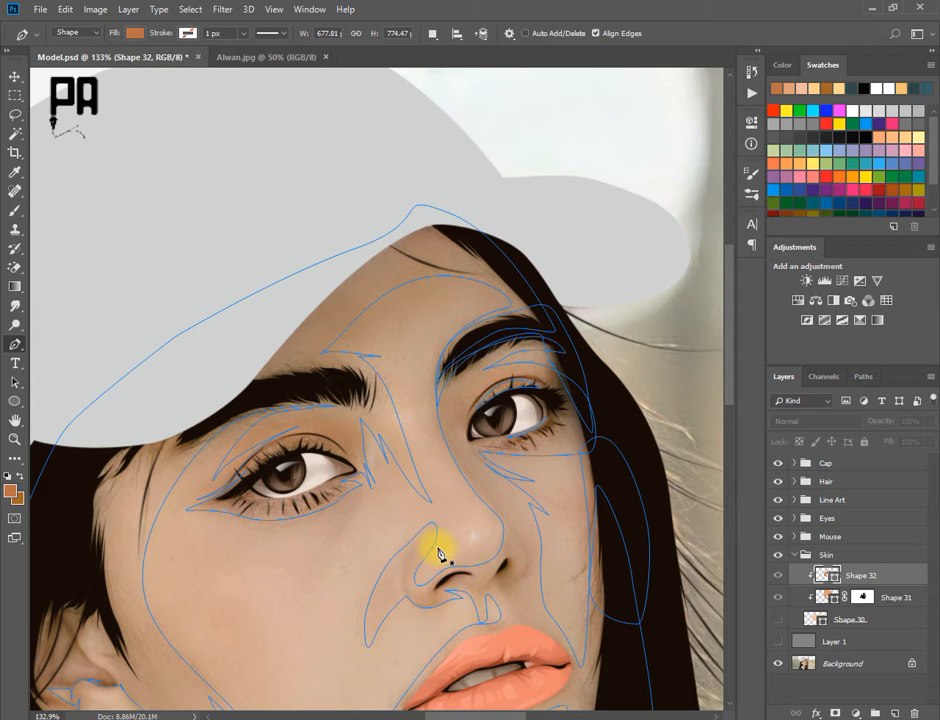
scroll(290, 460, up, 8)
key(space)
drag(283, 460, 344, 385)
key(space)
click(372, 343)
key(ctrl+z)
key(minus)
click(278, 370)
drag(392, 334, 435, 336)
key(ctrl+z)
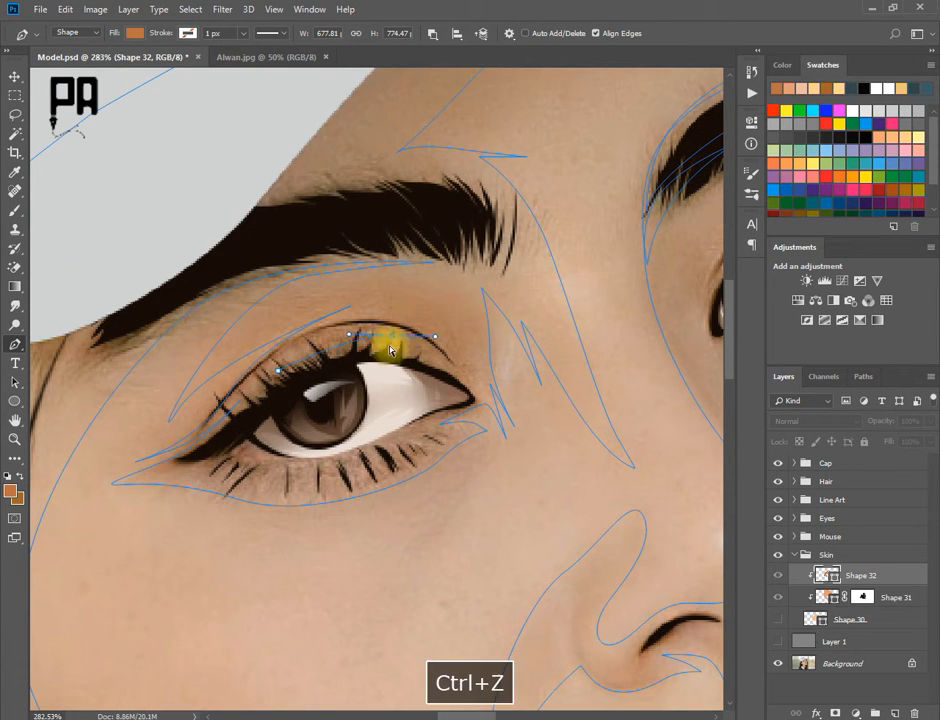
click(438, 353)
click(278, 371)
key(ctrl+z)
scroll(390, 480, down, 10)
key(Return)
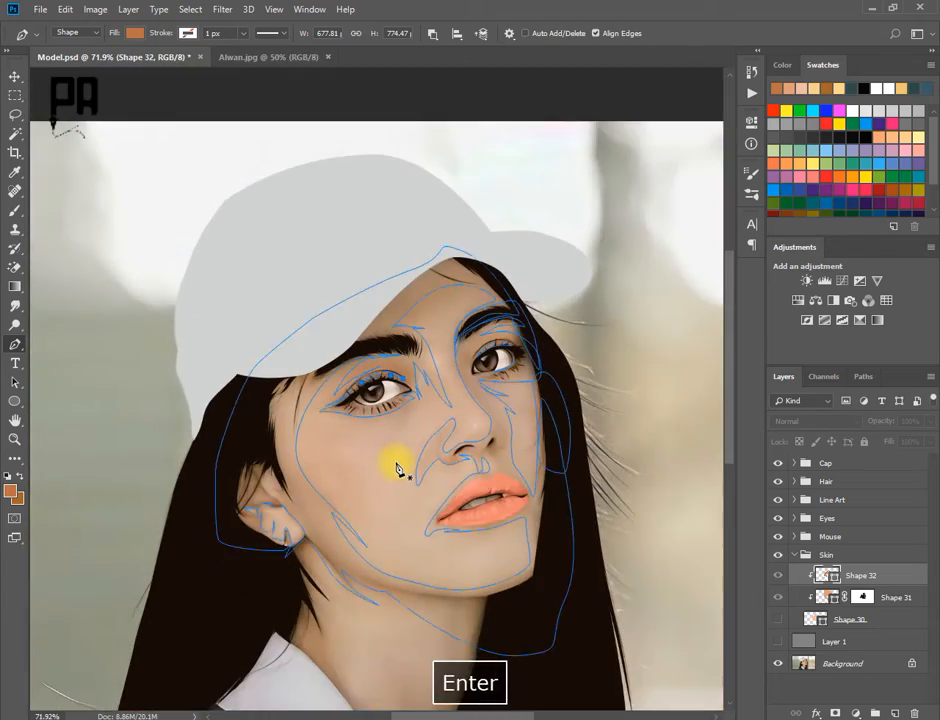
- Add a small crease subpath to Shape 32 below the inner corner of the ear-side eye
scroll(397, 468, up, 5)
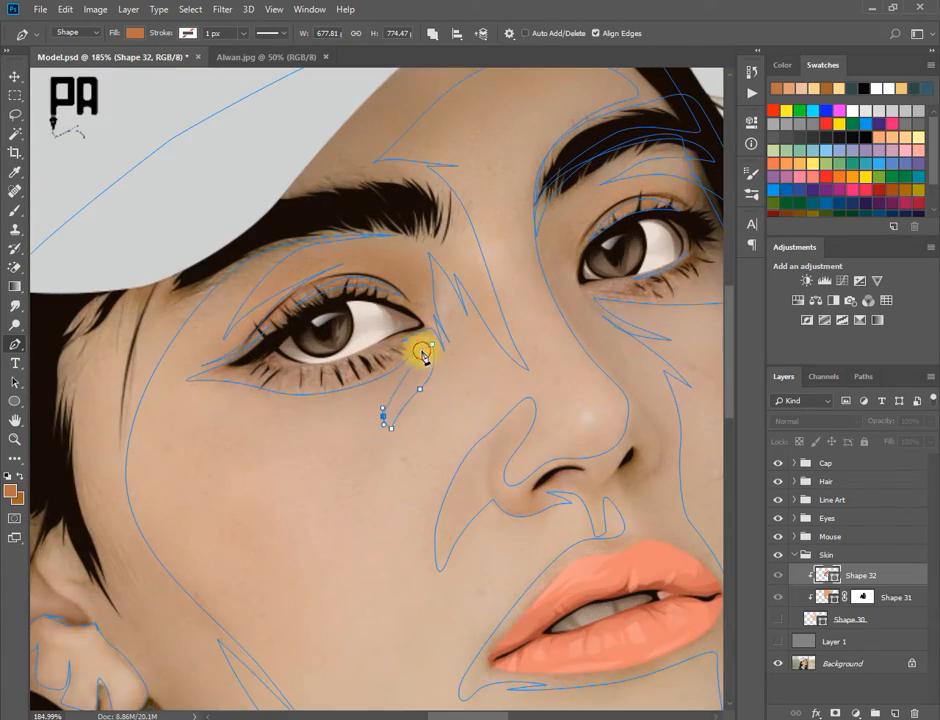
click(422, 353)
click(432, 345)
scroll(446, 366, down, 8)
scroll(500, 412, up, 3)
key(space)
drag(430, 414, 385, 437)
- Add a layer mask to Shape 32 and soften the face and ear shading with a black 150 px brush at 70% opacity
click(16, 212)
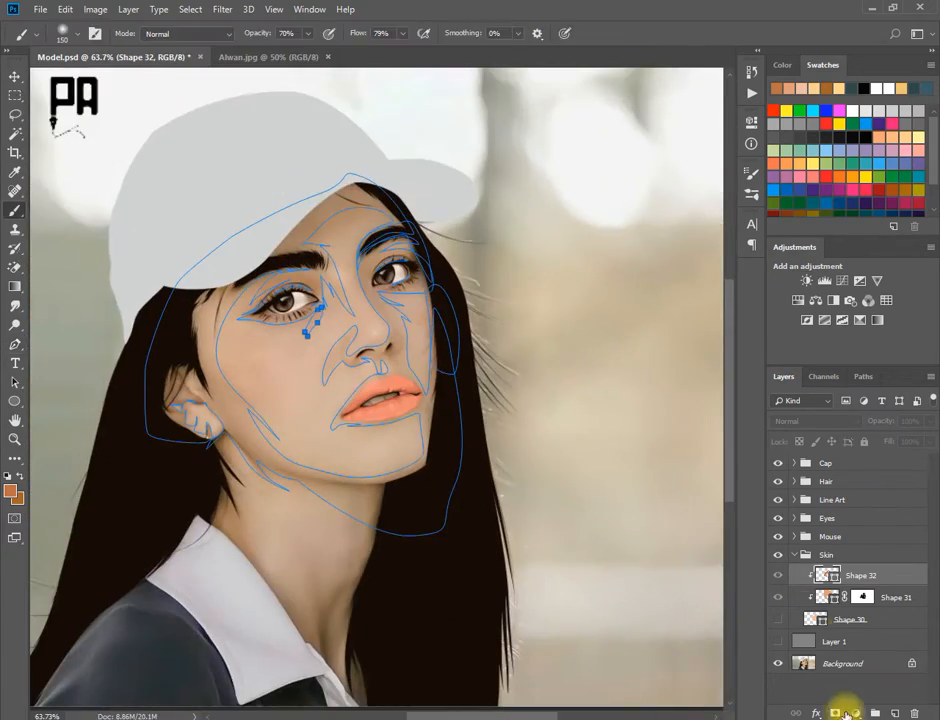
click(848, 713)
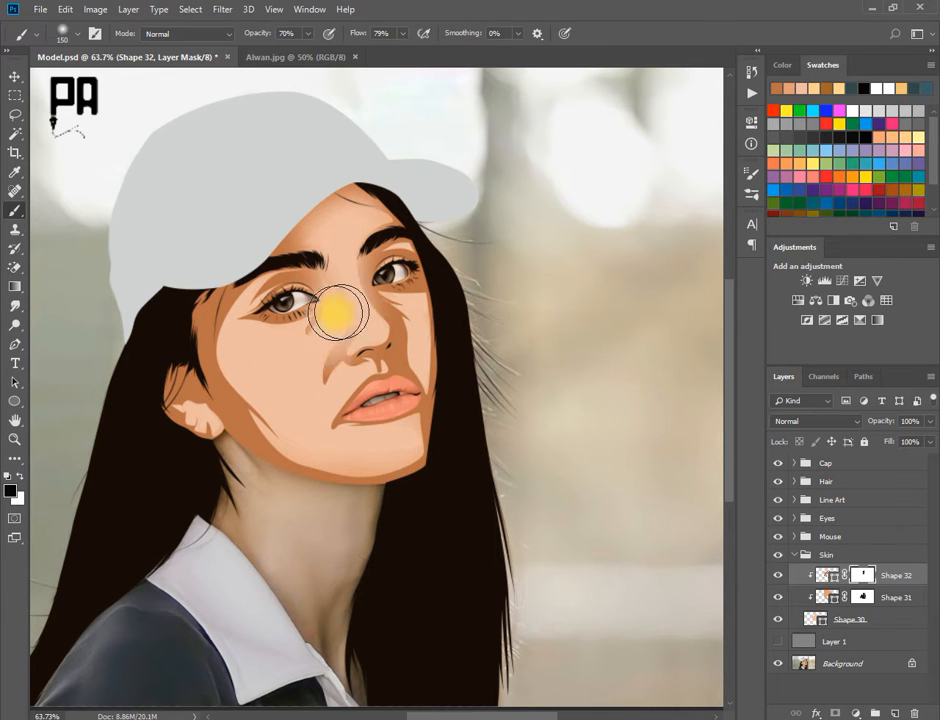
mouse_move(338, 312)
mouse_down()
mouse_move(411, 336)
mouse_move(390, 231)
mouse_move(279, 227)
mouse_move(268, 346)
mouse_move(235, 361)
mouse_move(418, 447)
mouse_move(334, 390)
mouse_up()
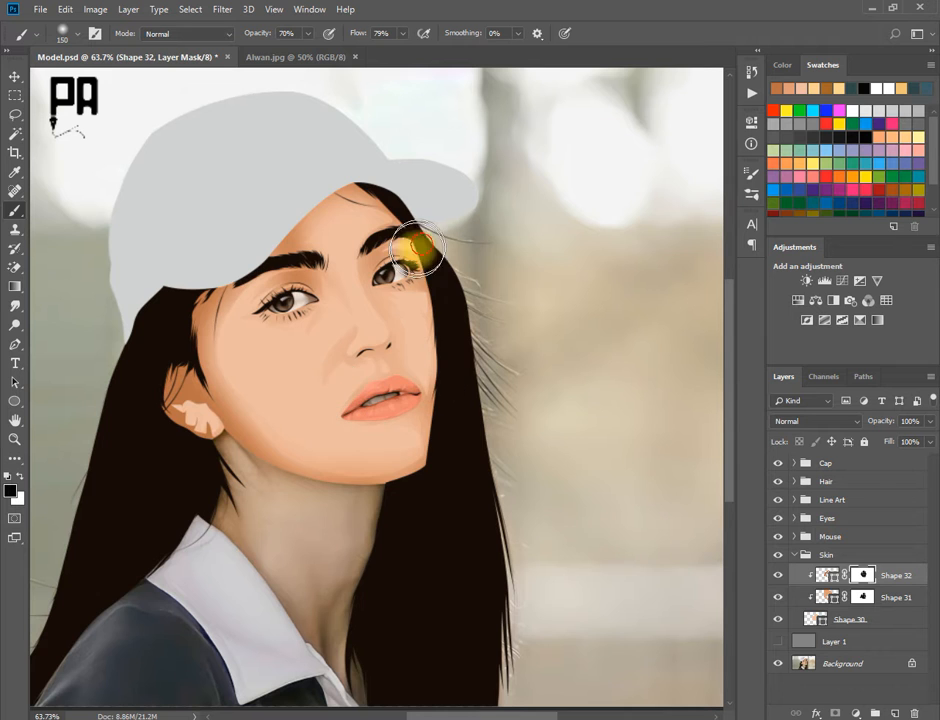
mouse_move(417, 246)
mouse_down()
mouse_move(273, 260)
mouse_move(405, 468)
mouse_move(178, 415)
mouse_up()
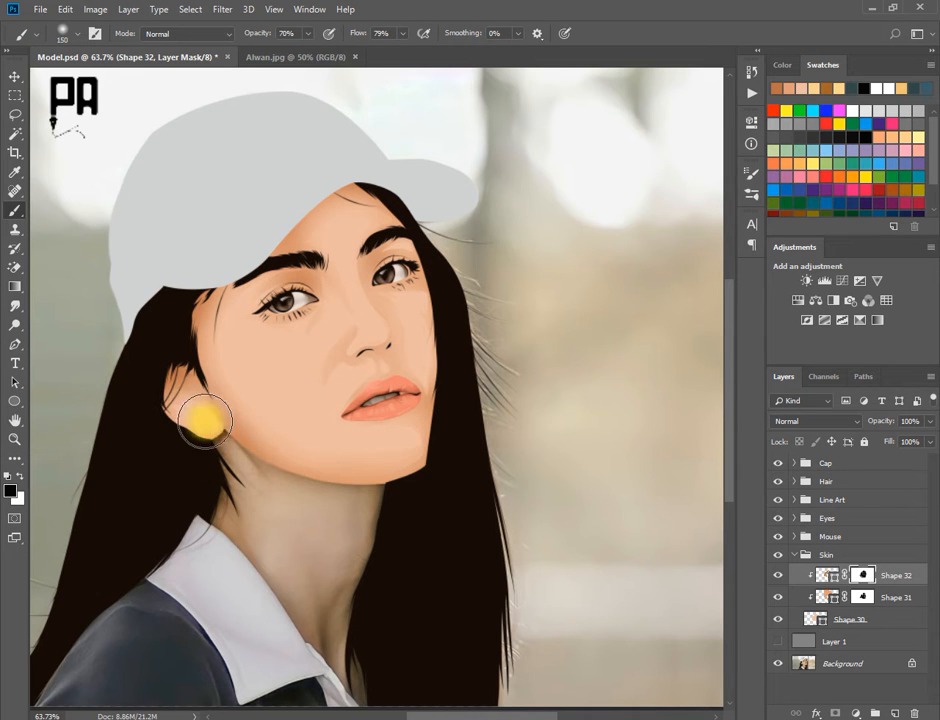
scroll(205, 423, down, 3)
scroll(317, 403, up, 2)
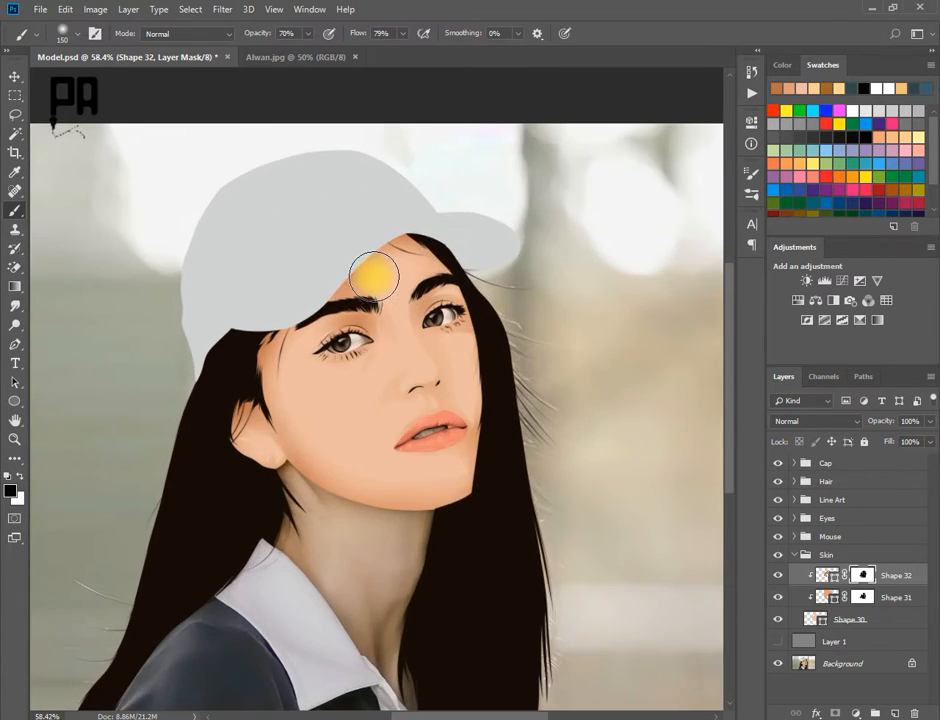
scroll(510, 327, down, 3)
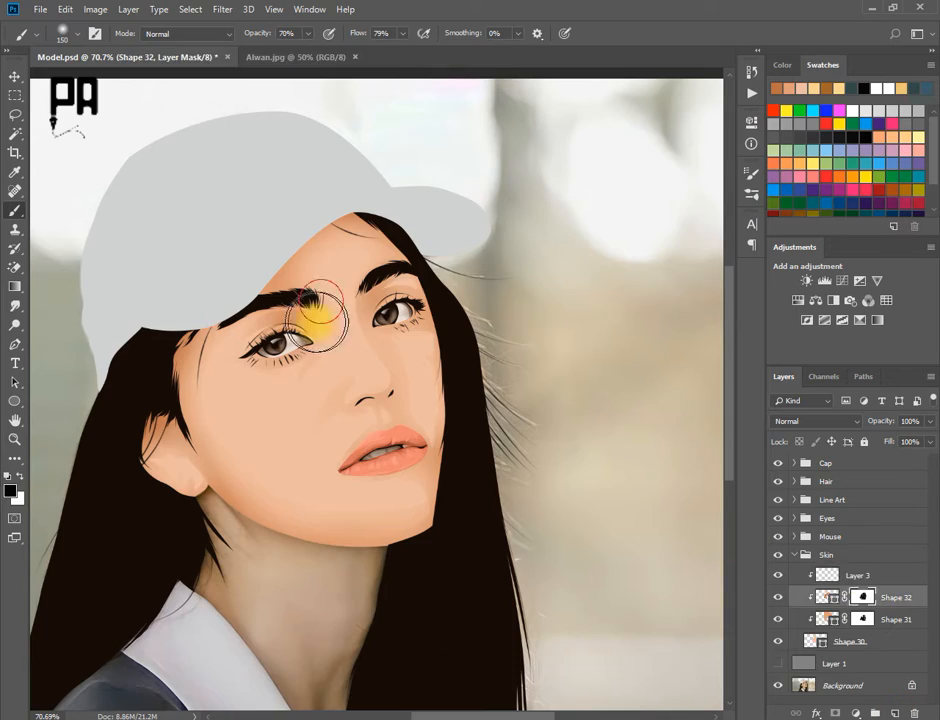
- Sample the dark brown skin colour from Alwan.jpg, then hide Shape 30 and load Shape 32 as a selection on Layer 3
key(ctrl+Tab)
key(p)
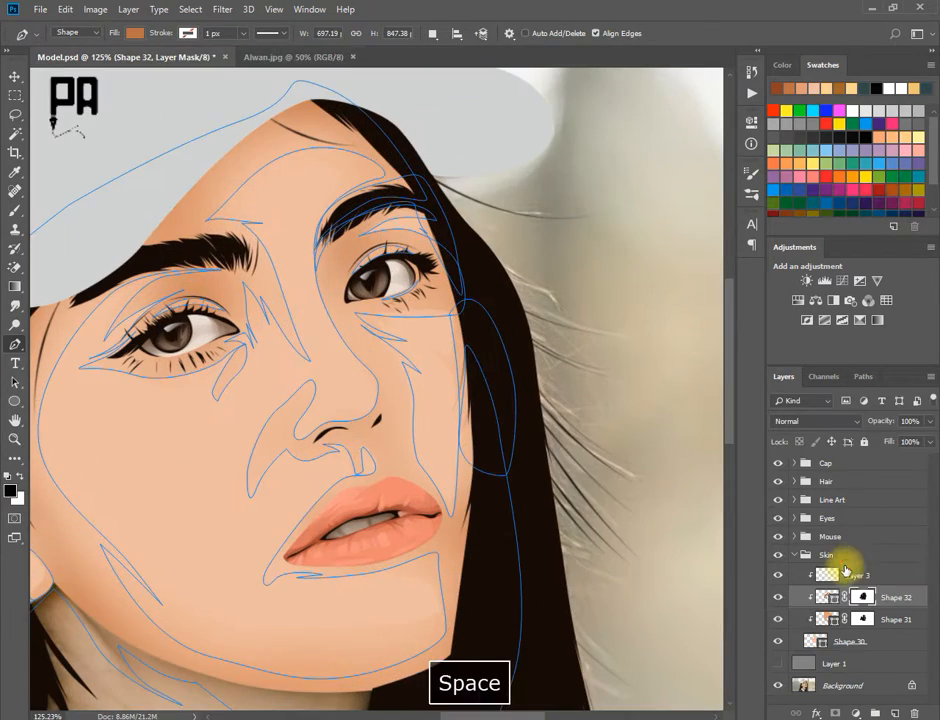
click(848, 574)
click(778, 641)
ctrl+click(827, 597)
- Start a clipped dark brown pen shape at the chin-neck corner and trace it up the far cheek along the hair edge
scroll(445, 335, up, 7)
drag(441, 320, 386, 187)
scroll(360, 400, down, 2)
drag(330, 560, 310, 290)
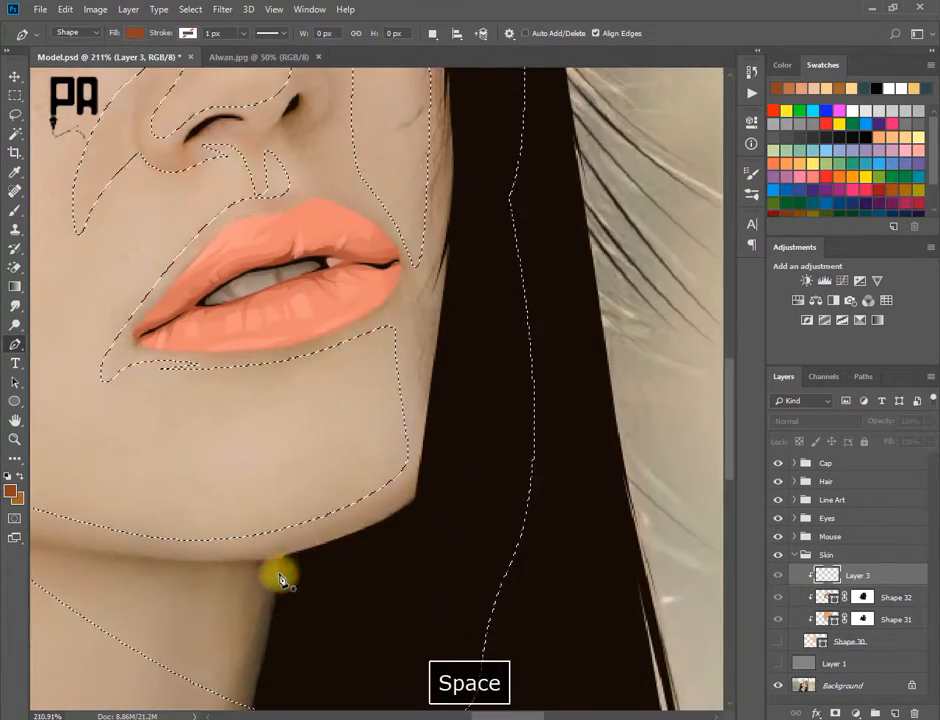
click(283, 572)
drag(304, 531, 325, 519)
drag(412, 493, 420, 480)
drag(447, 241, 442, 408)
drag(441, 325, 440, 281)
drag(441, 189, 443, 146)
drag(438, 163, 458, 429)
- Continue the clipped dark brown shape beneath the far eye, adding thin creases and following the lower lash line to the inner corner
drag(435, 393, 409, 361)
click(369, 387)
click(381, 393)
click(328, 400)
click(276, 396)
click(320, 395)
drag(351, 379, 389, 355)
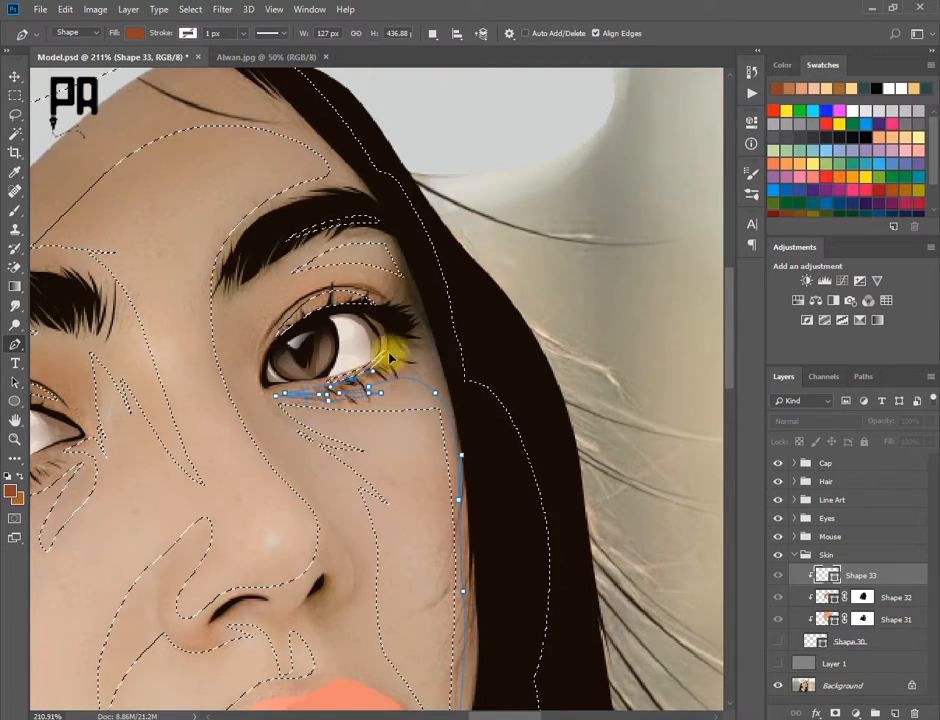
click(323, 383)
- Trace the far eye's upper lid and lid crease, continuing beneath the brow and around the inner eye socket
drag(372, 300, 393, 313)
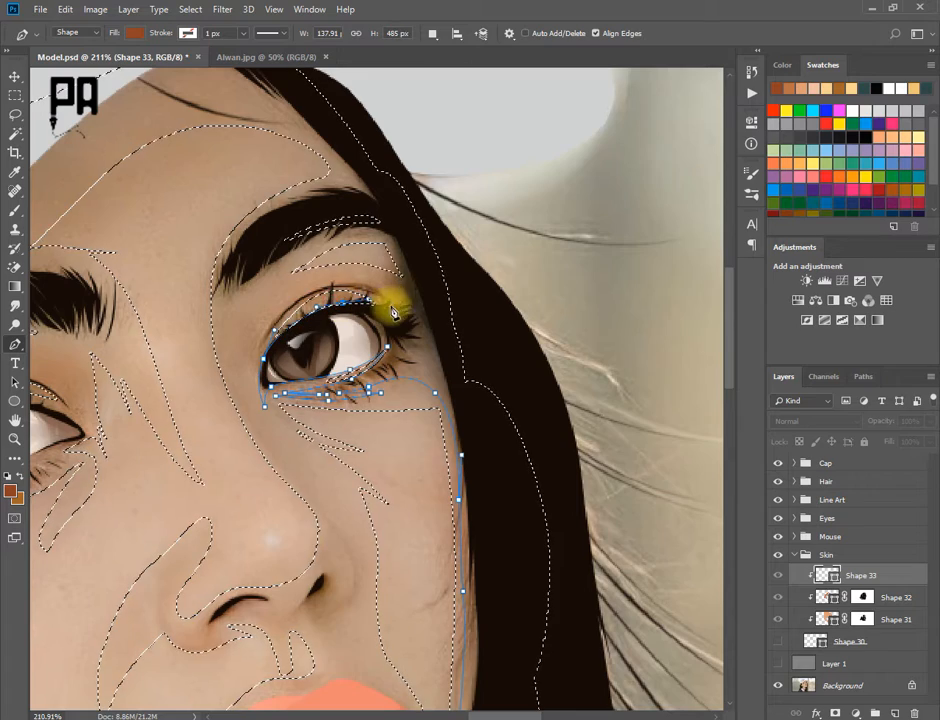
drag(275, 314, 268, 315)
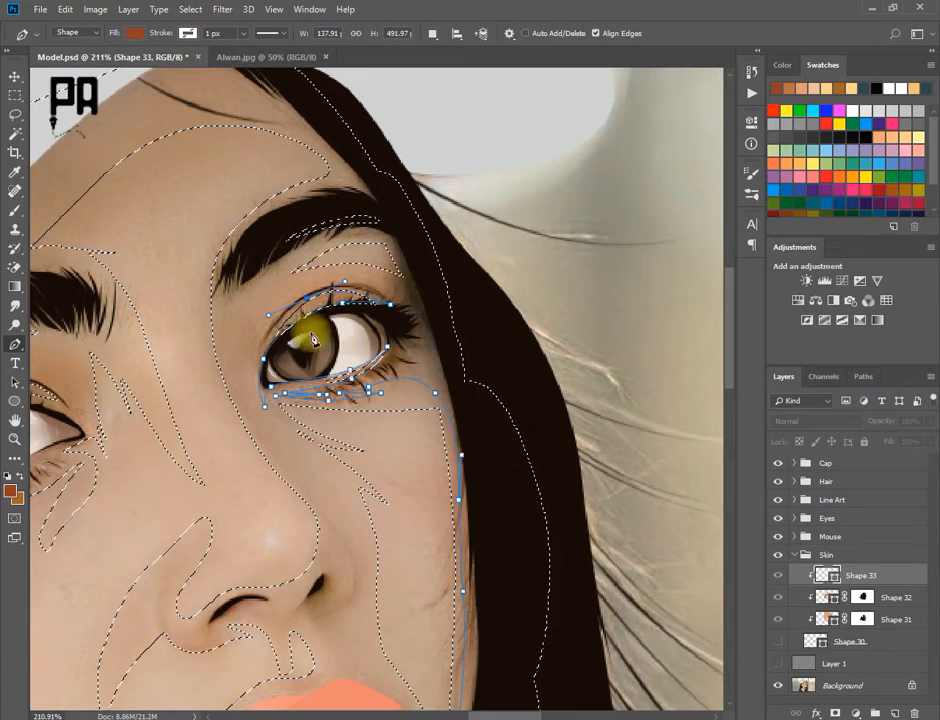
click(251, 374)
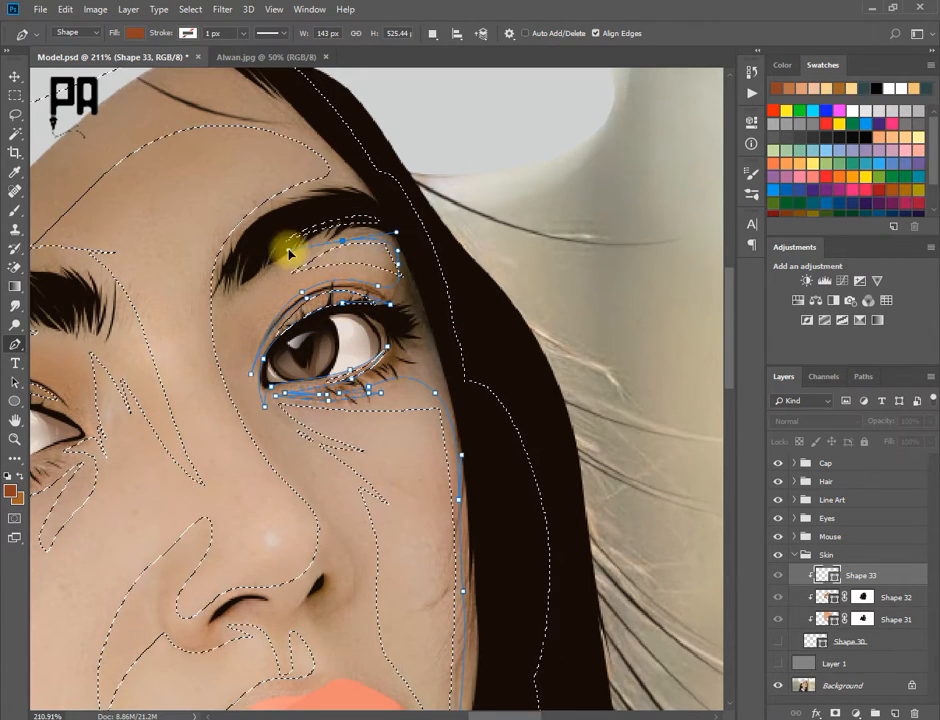
drag(247, 314, 233, 343)
- Continue the outline down the far side of the nose, around the far nostril and philtrum edge, and back up the nose
drag(268, 436, 296, 477)
key(space)
drag(368, 557, 313, 379)
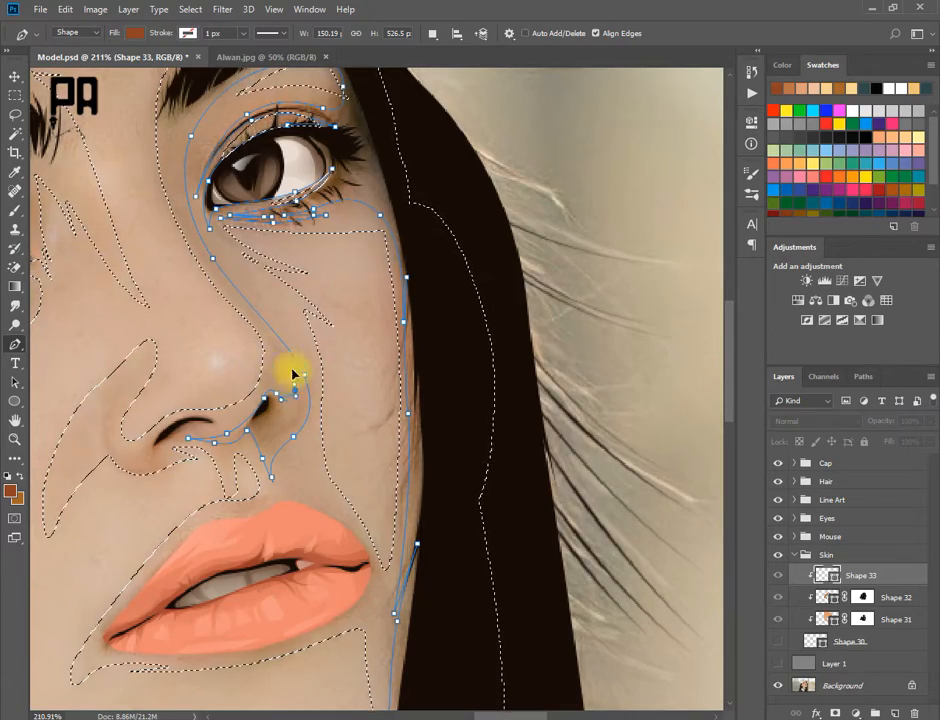
drag(292, 369, 292, 371)
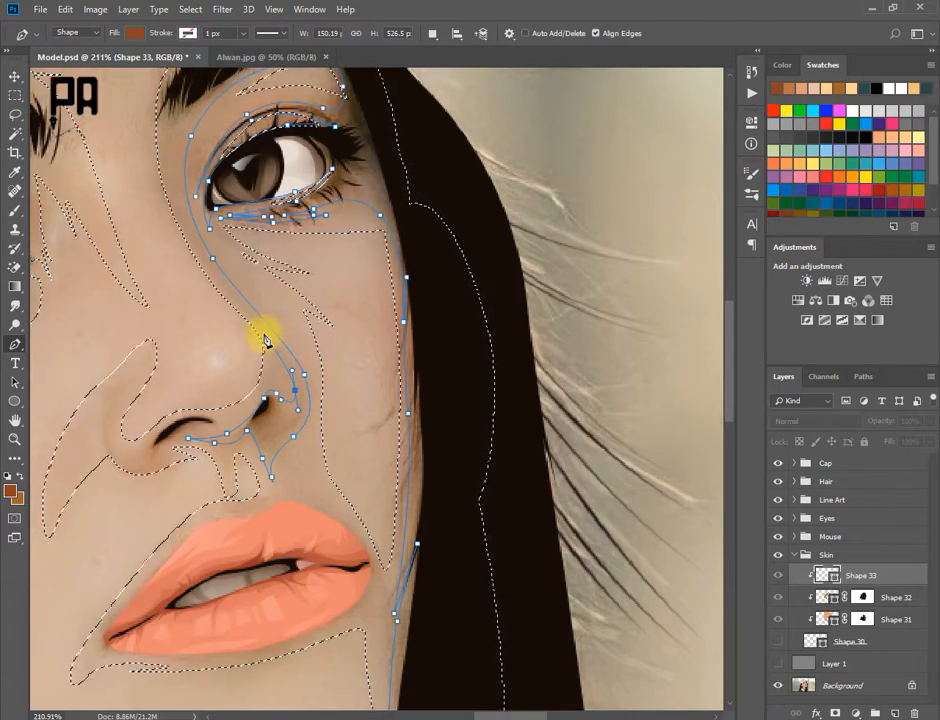
drag(255, 325, 237, 302)
- Trace up the nose bridge and around the inner end and top edge of the far eyebrow
key(space)
drag(168, 145, 241, 295)
drag(229, 224, 232, 157)
ctrl+drag(232, 157, 301, 168)
drag(352, 153, 374, 152)
- Follow the far hairline up to the forehead peak and trace back along the cap edge to above the ear-side eyebrow
key(space)
drag(309, 91, 353, 261)
drag(294, 180, 264, 158)
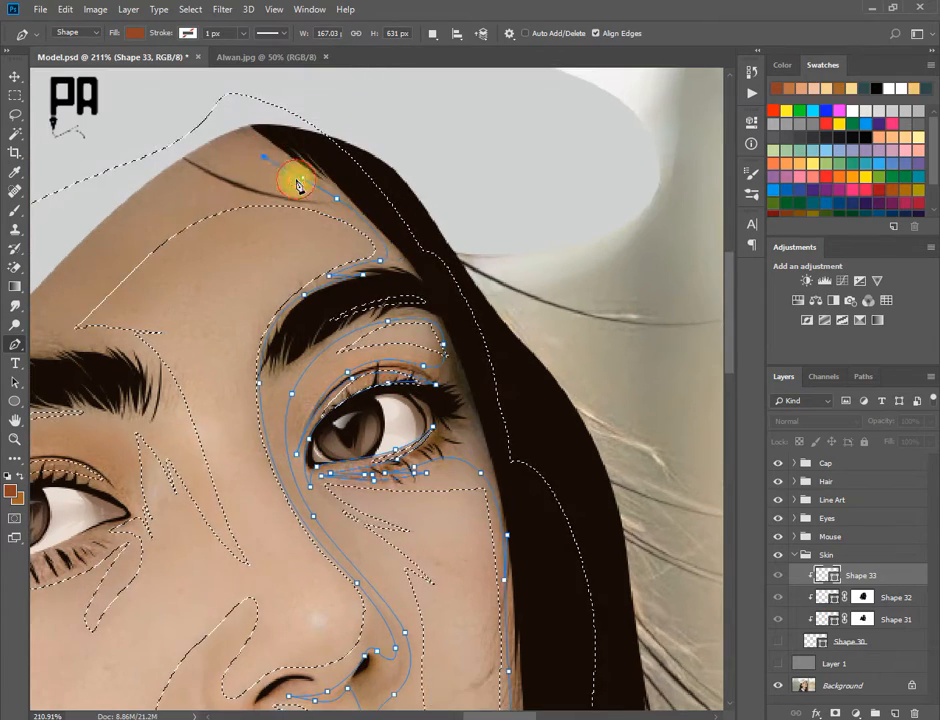
drag(209, 195, 393, 96)
key(space)
drag(252, 197, 317, 248)
click(202, 249)
- Trace the pointed shading creases at the inner end of the ear-side eyebrow and return along its underside
drag(349, 313, 380, 401)
click(366, 361)
click(323, 297)
click(382, 405)
drag(332, 339, 296, 449)
click(261, 312)
- Trace the ear-side eye's inner-corner shading and its lower lid out to a point past the outer corner
click(318, 421)
click(302, 356)
click(246, 450)
click(303, 450)
drag(202, 488, 165, 493)
click(119, 480)
click(67, 476)
drag(86, 470, 100, 469)
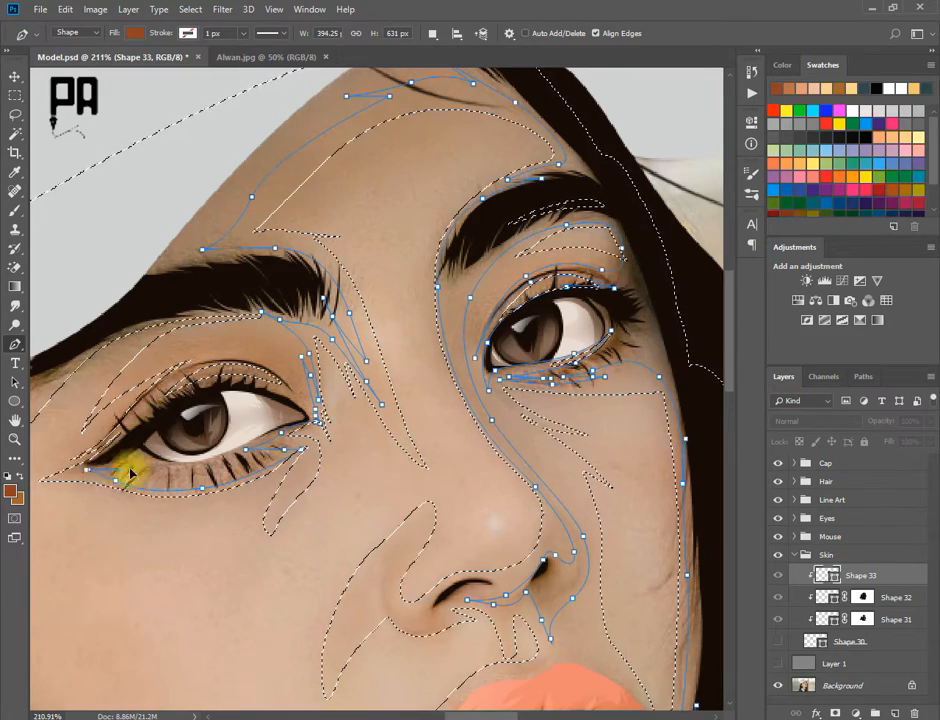
click(115, 470)
- Trace the ear-side eye's upper lash line, lid crease and pointed eyelid shadow above the crease
drag(131, 428, 135, 424)
drag(190, 386, 220, 382)
drag(298, 400, 307, 407)
drag(188, 366, 101, 420)
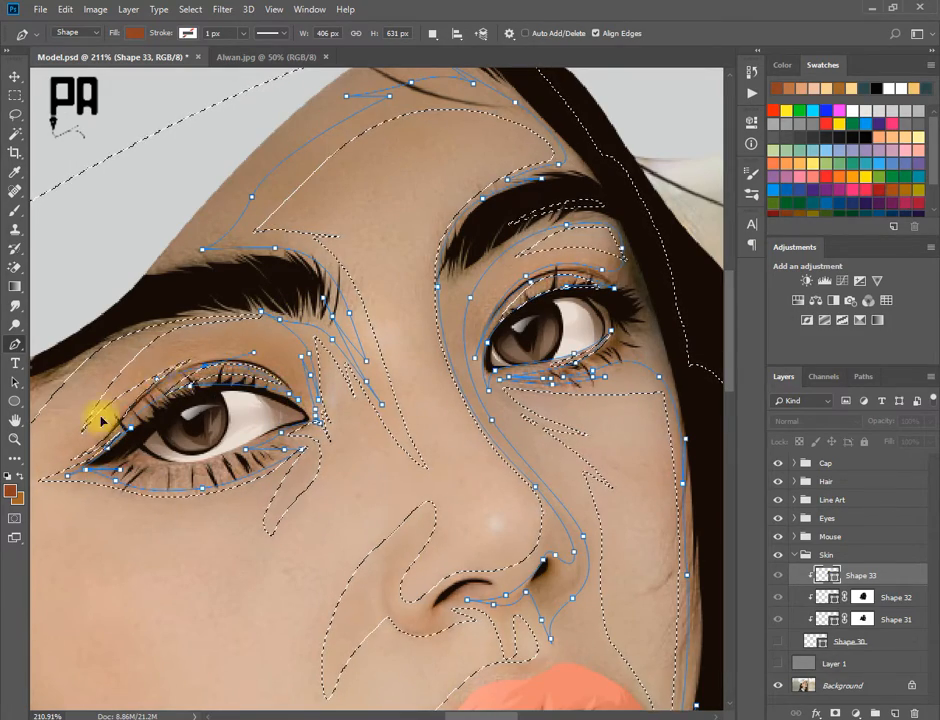
alt+click(188, 366)
click(257, 357)
drag(129, 377, 73, 420)
alt+click(129, 377)
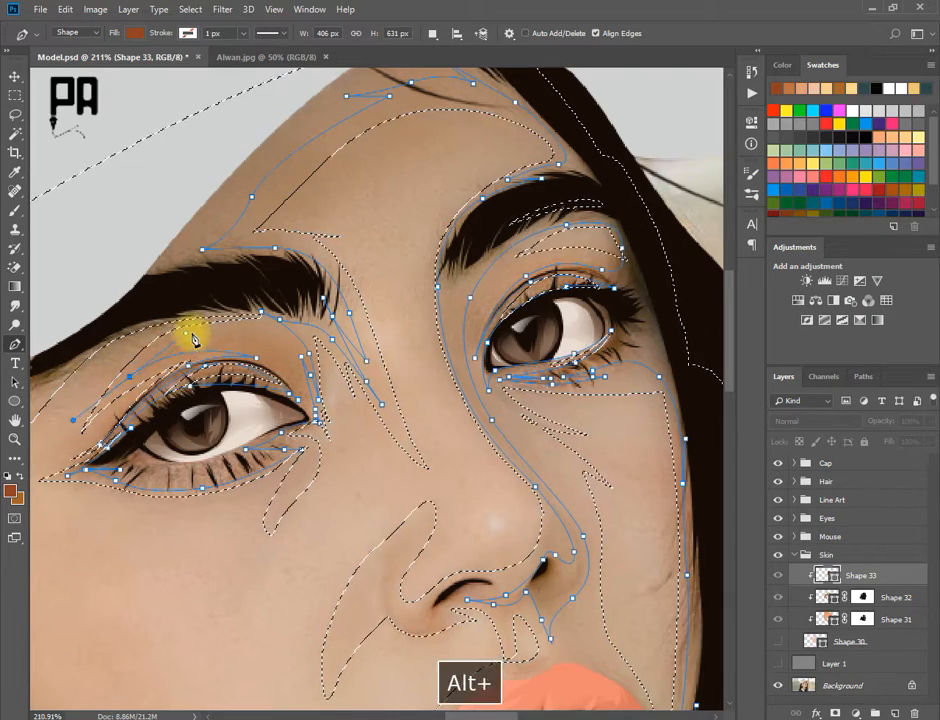
- Continue the outline beneath the ear-side eyebrow, around the temple and down the cheek edge with a thin pointed notch
click(198, 323)
key(space)
drag(115, 321, 326, 293)
drag(306, 322, 249, 362)
click(188, 633)
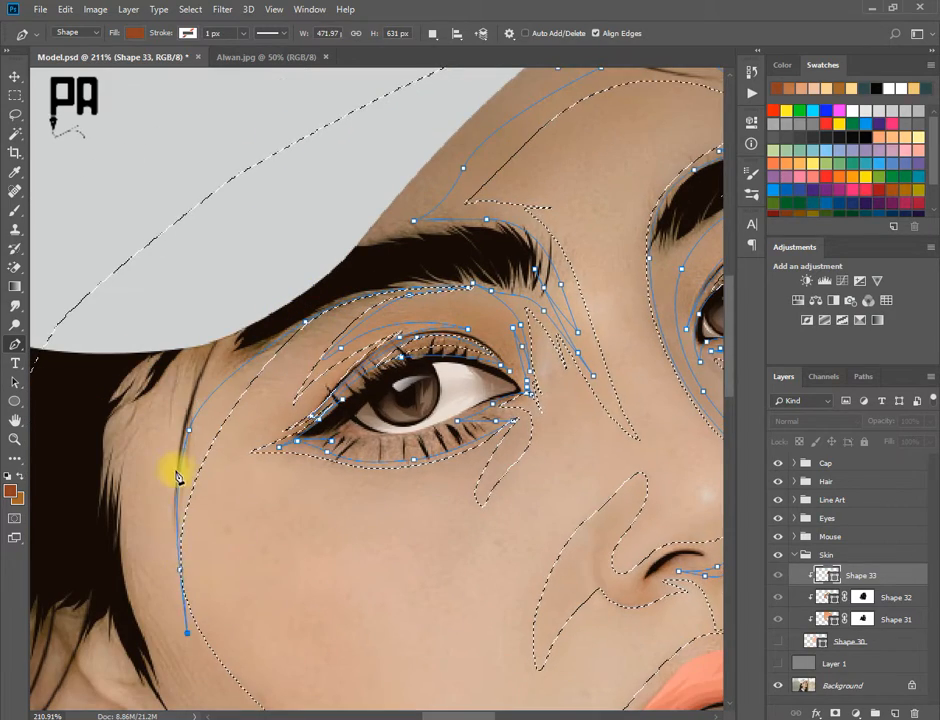
drag(176, 461, 181, 430)
click(194, 381)
- Trace down the ear-side cheek with a thin spike and along the jawline to the underside of the chin
key(space)
drag(162, 491, 174, 445)
click(293, 648)
drag(218, 554, 135, 290)
click(197, 518)
key(space)
drag(218, 472, 381, 556)
click(687, 584)
- Trace back up the neck to the earlobe, then around the ear's front edge, inner folds and lower shadow
key(space)
drag(244, 621, 499, 566)
scroll(484, 385, up, 4)
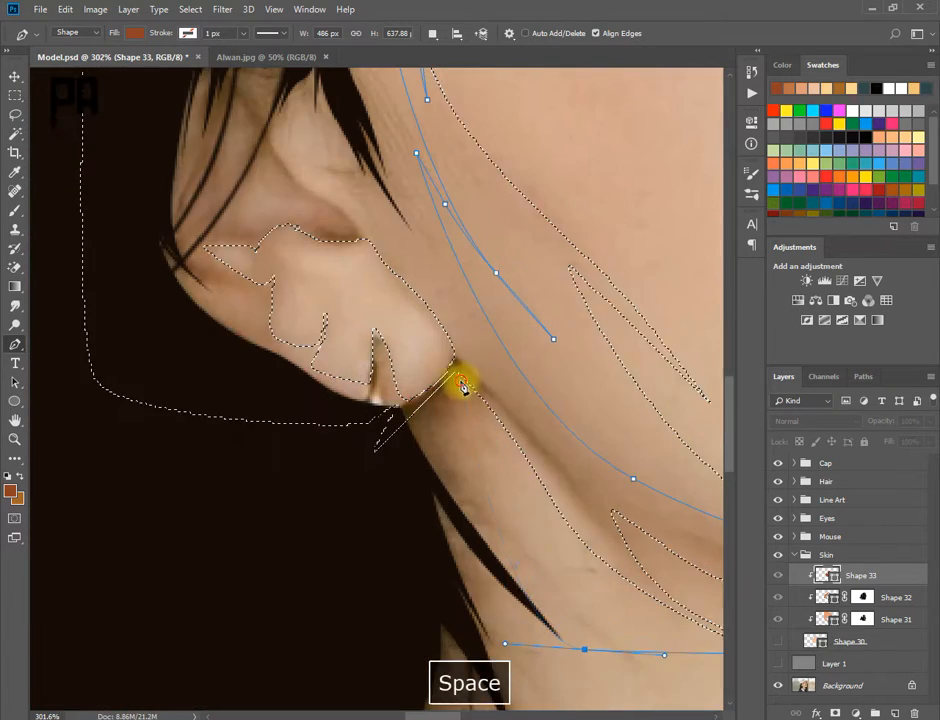
drag(461, 378, 437, 364)
drag(432, 311, 475, 419)
drag(484, 427, 460, 394)
drag(365, 267, 406, 345)
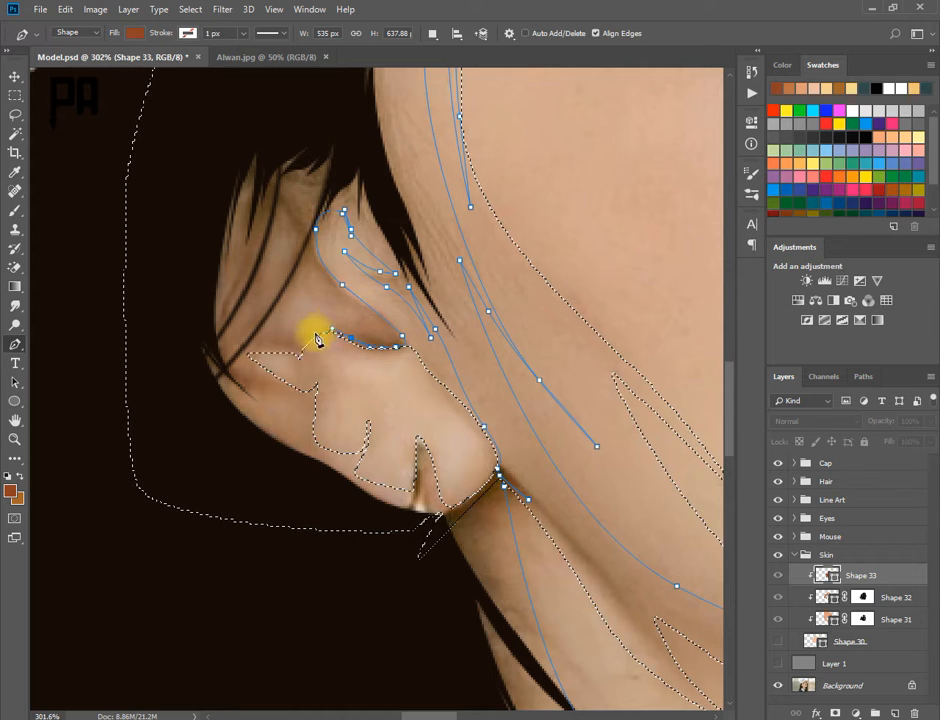
click(289, 386)
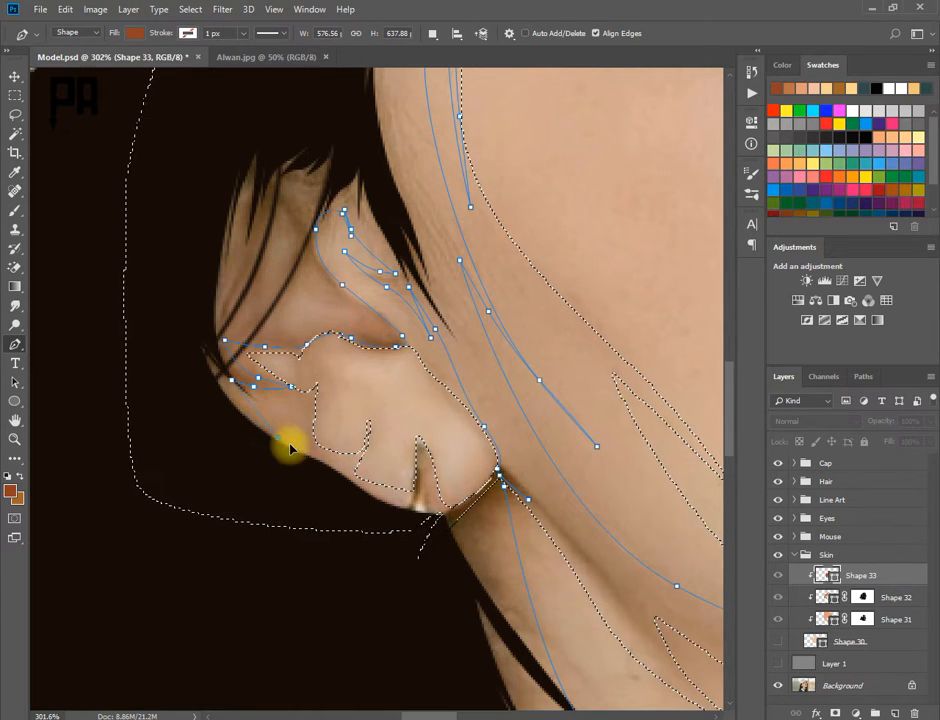
- Loop the outline outside the head around the cap and far-side hair, then close Shape 33 beneath the chin
drag(151, 353, 149, 300)
scroll(158, 150, down, 10)
drag(299, 257, 302, 210)
drag(394, 212, 409, 228)
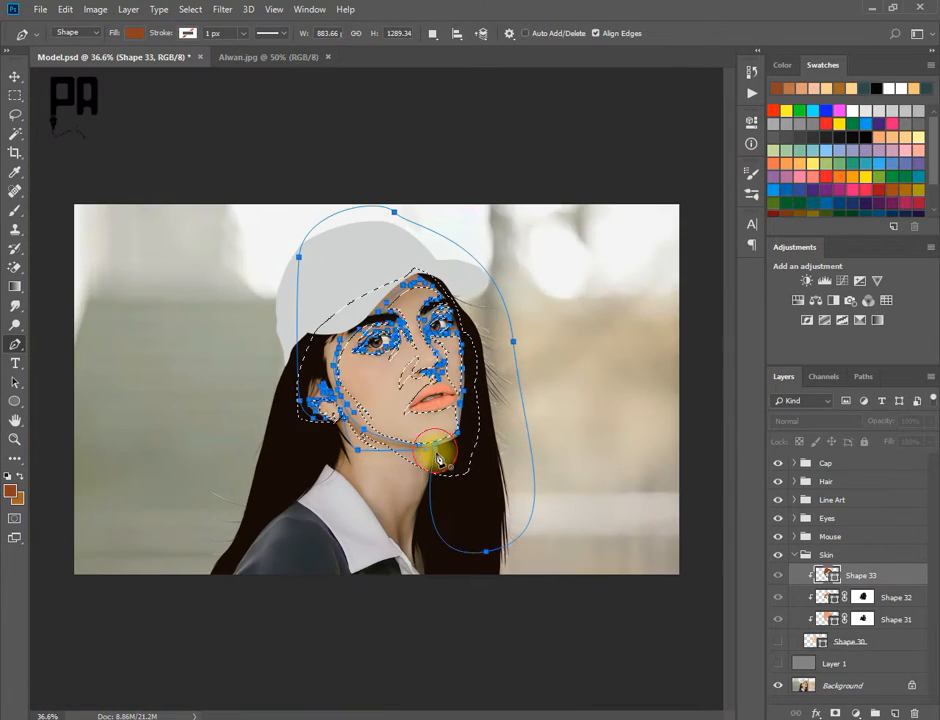
drag(422, 449, 497, 436)
- Set Shape 33's path operation to combine shapes and add a closed subpath around the ear-side nostril and nose wing
click(420, 419)
key(ctrl+z)
key(plus)
click(419, 419)
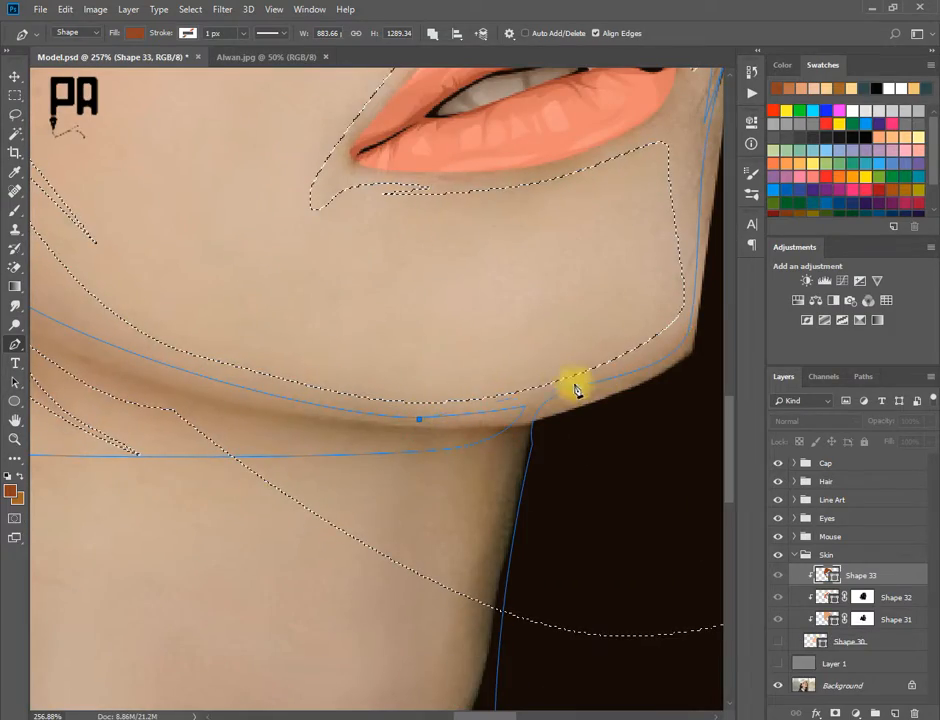
scroll(480, 270, down, 4)
drag(465, 260, 430, 646)
drag(450, 422, 374, 410)
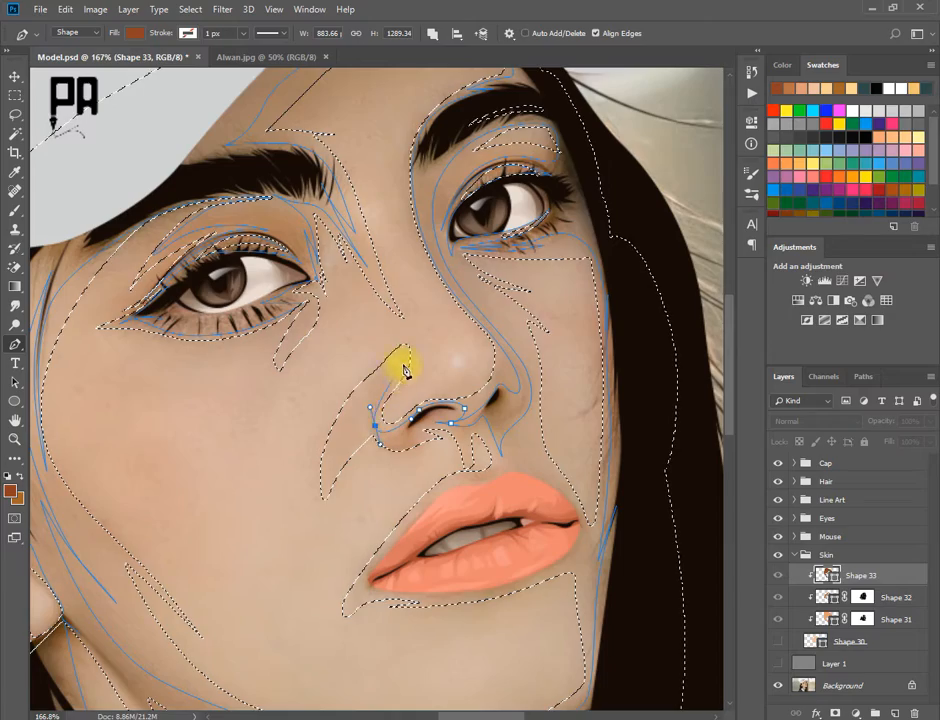
drag(403, 364, 399, 358)
drag(380, 377, 413, 450)
drag(425, 440, 411, 434)
click(450, 423)
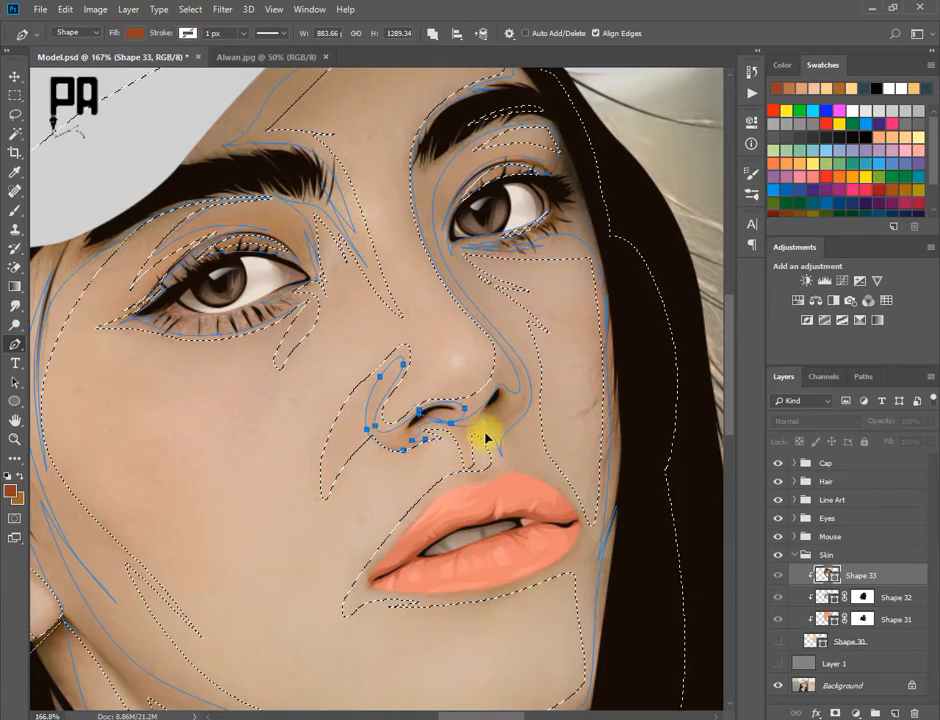
- Add a narrow pointed smile-crease subpath to Shape 33 beside the ear-side nose wing
scroll(373, 400, up, 1)
drag(373, 386, 367, 414)
scroll(332, 498, down, 2)
scroll(329, 503, up, 1)
click(329, 503)
mouse_move(356, 462)
mouse_down()
mouse_move(366, 439)
mouse_move(353, 440)
mouse_up()
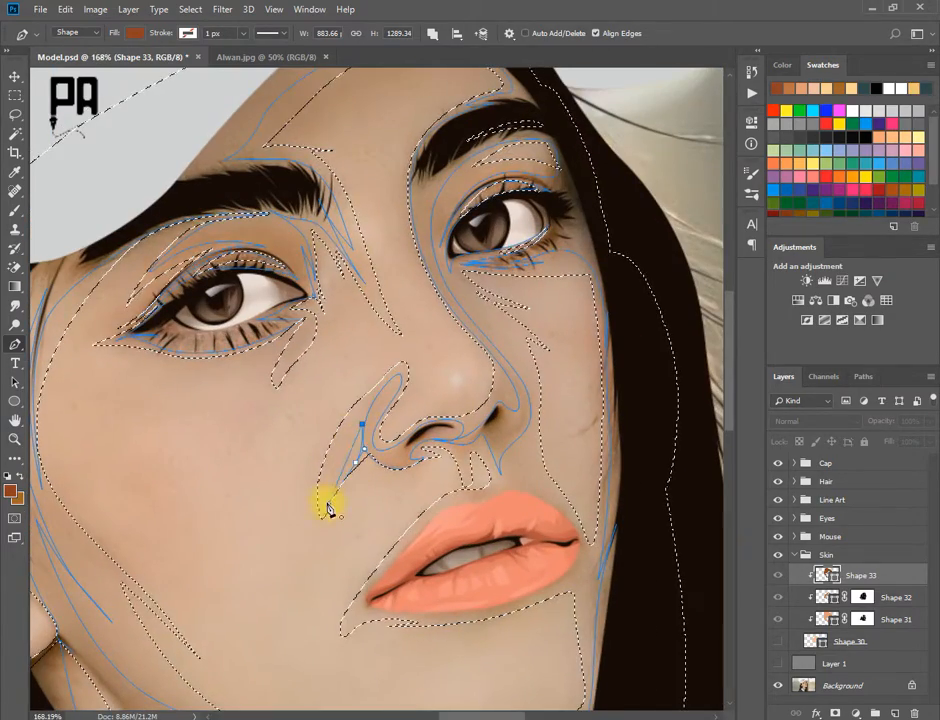
click(328, 503)
- Add a small closed shadow subpath to Shape 33 just above the centre of the upper lip
click(451, 498)
scroll(486, 499, up, 2)
drag(492, 495, 521, 477)
drag(484, 480, 462, 495)
click(443, 498)
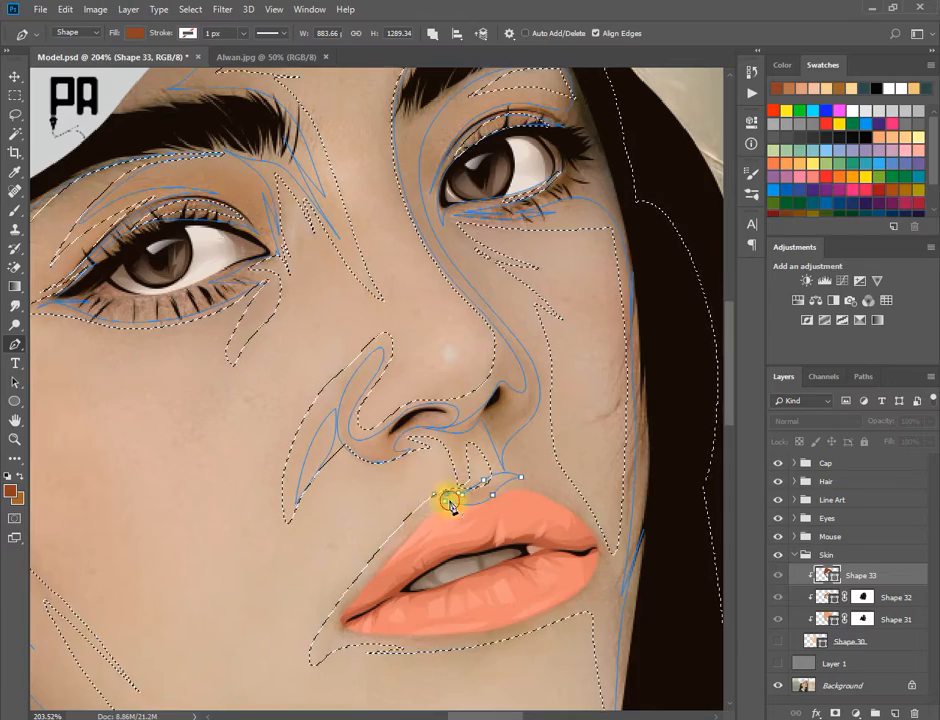
- Trace a closed subpath around the outer edge of both lips in Shape 33
scroll(451, 502, down, 3)
drag(503, 602, 458, 562)
click(490, 509)
drag(377, 581, 321, 583)
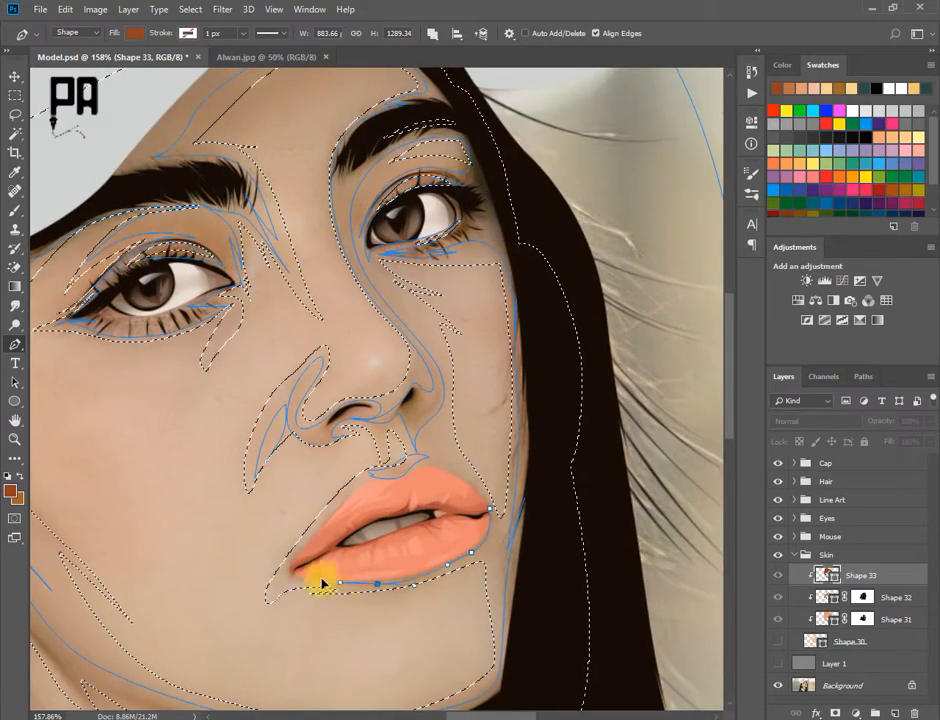
click(281, 579)
drag(328, 514, 420, 466)
drag(453, 465, 481, 492)
click(490, 509)
- Deselect the loaded outline and show the Shape 30 skin base again
scroll(486, 516, down, 8)
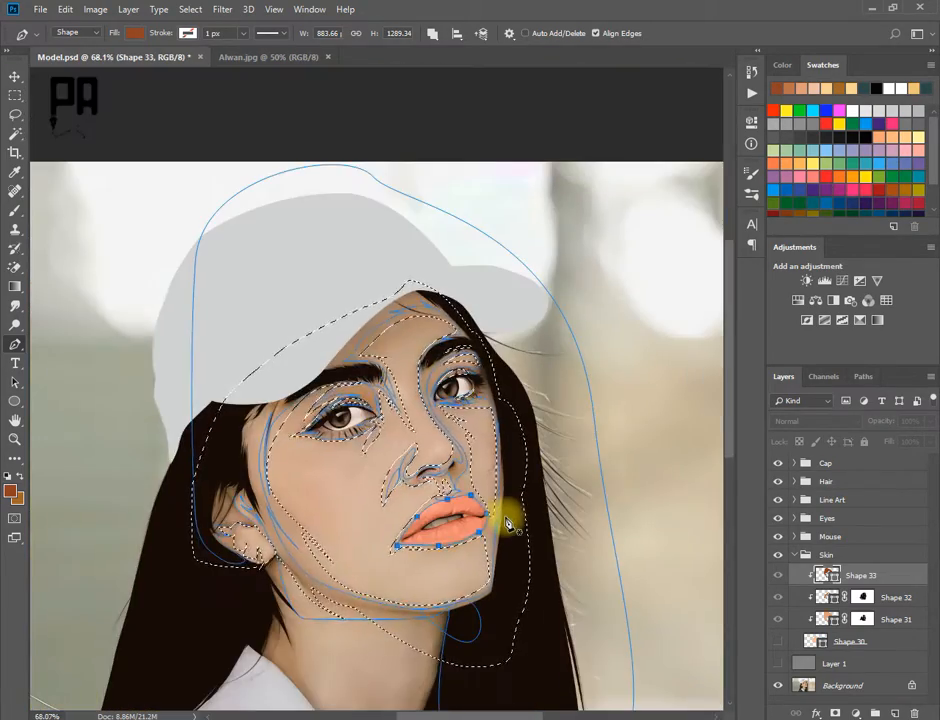
scroll(535, 552, down, 2)
key(ctrl+d)
scroll(400, 428, up, 3)
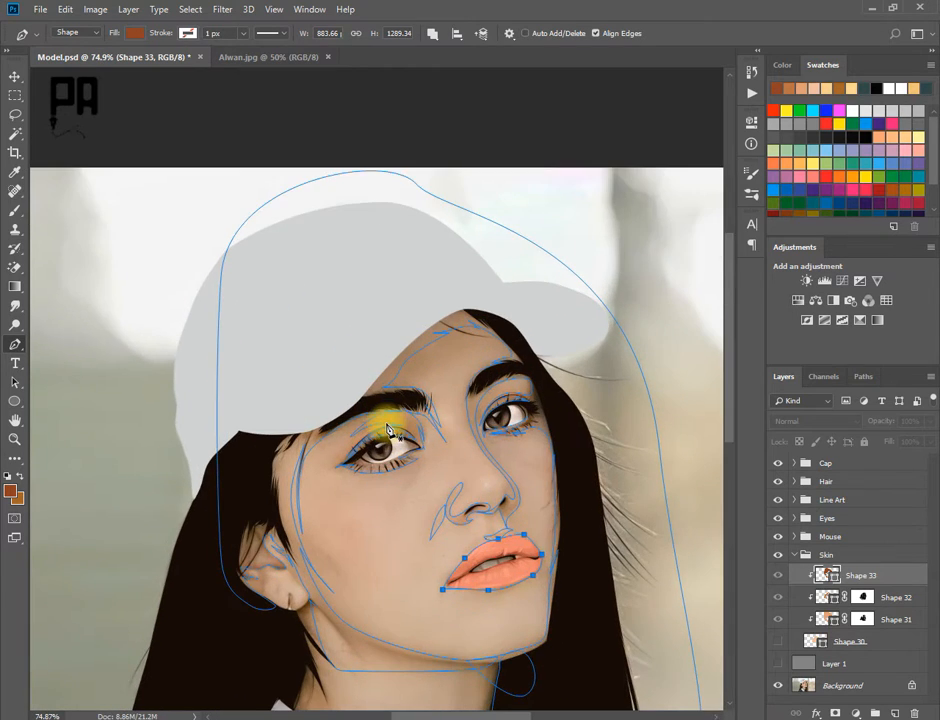
scroll(420, 640, down, 3)
click(778, 641)
scroll(399, 488, down, 4)
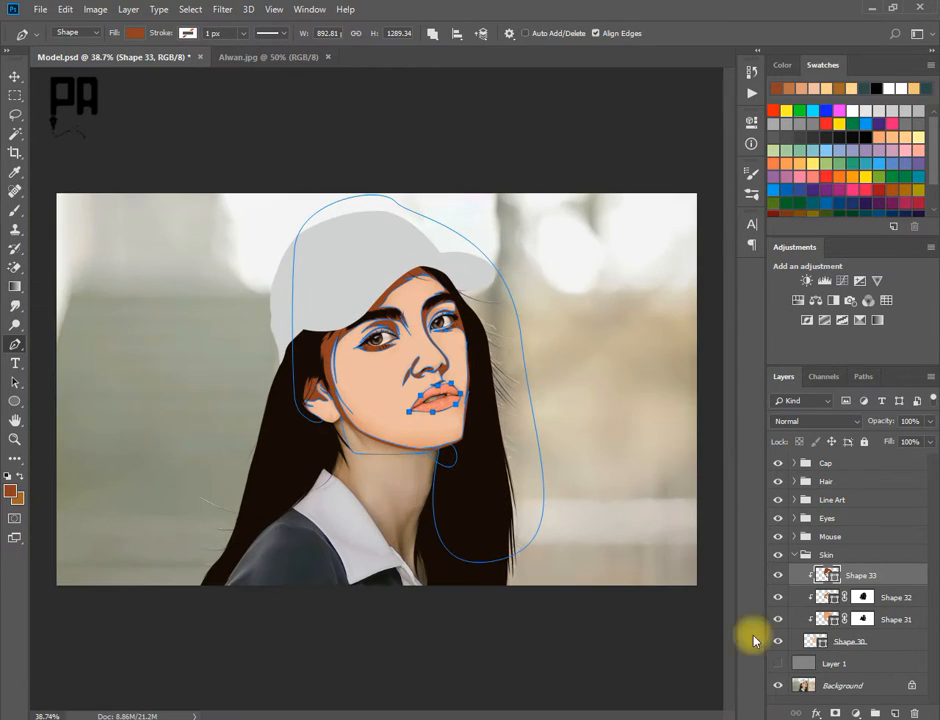
- Add a layer mask to Shape 33 and soften its face and ear shading with a black 150 px brush at 70% opacity
click(835, 713)
key(b)
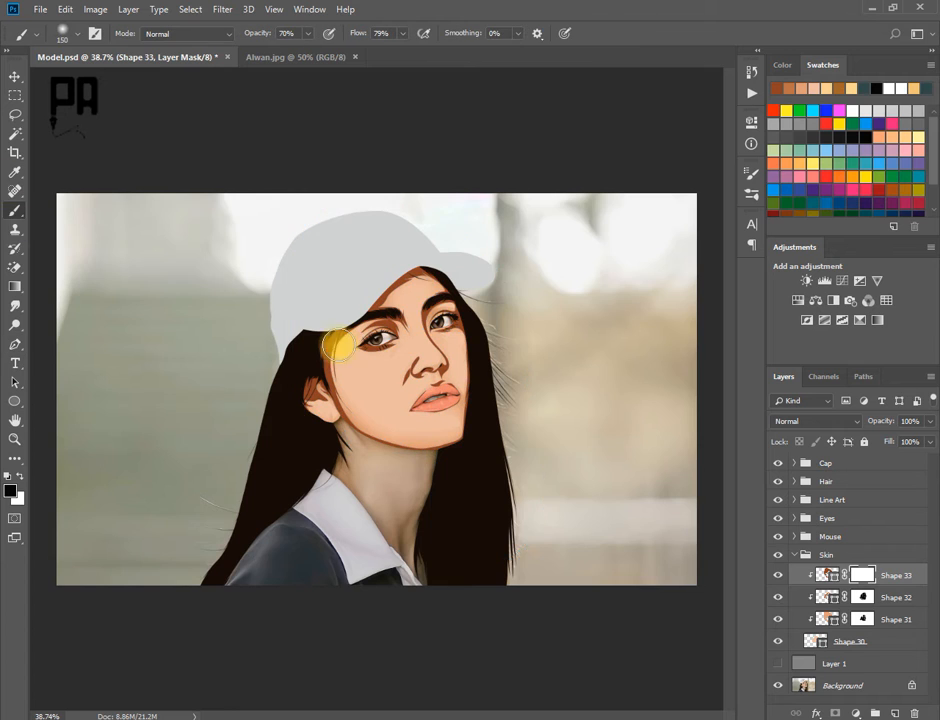
scroll(435, 273, up, 2)
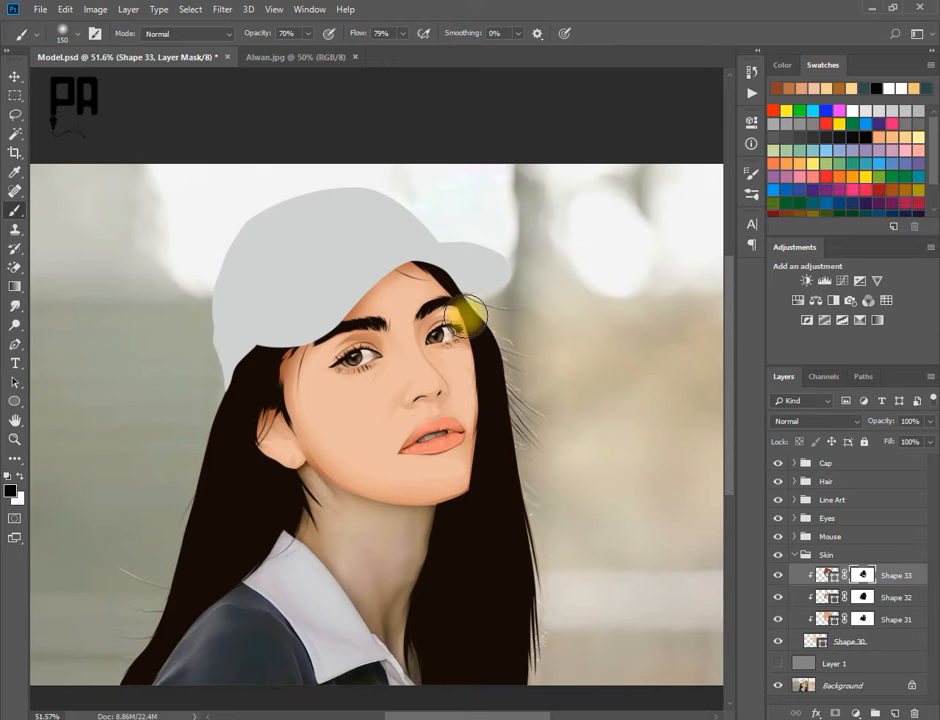
scroll(497, 344, down, 2)
scroll(497, 344, up, 3)
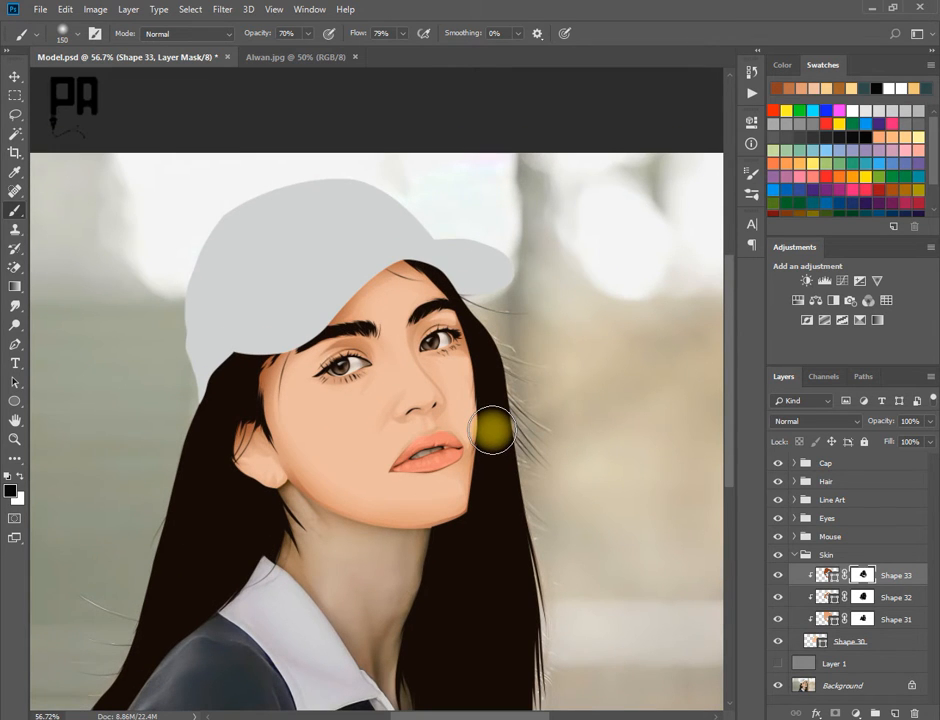
scroll(464, 480, up, 3)
scroll(417, 433, down, 2)
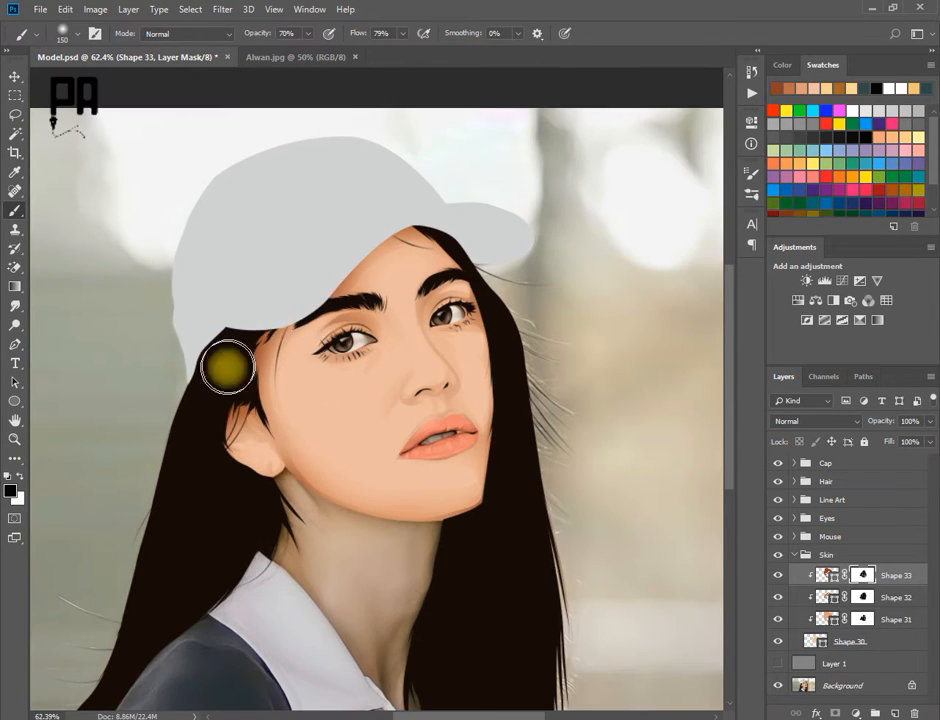
scroll(449, 478, up, 5)
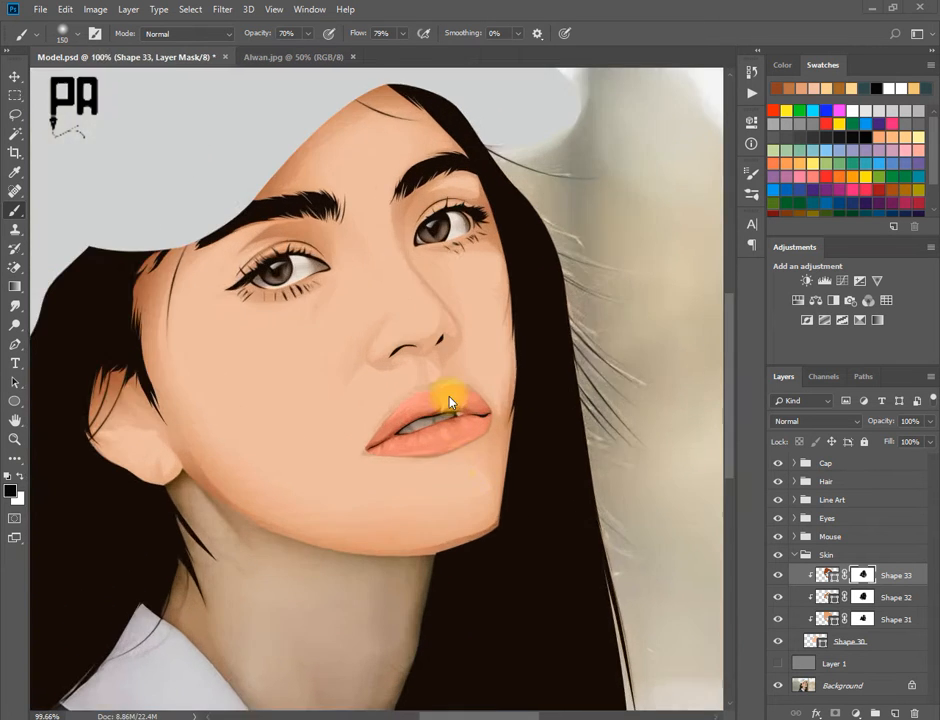
scroll(453, 430, down, 5)
- Add a new layer clipped above Shape 33, sample the fifth skin swatch from Alwan.jpg, and hide Shape 30 in Model.psd
click(895, 713)
alt+click(893, 586)
click(258, 57)
alt+click(418, 337)
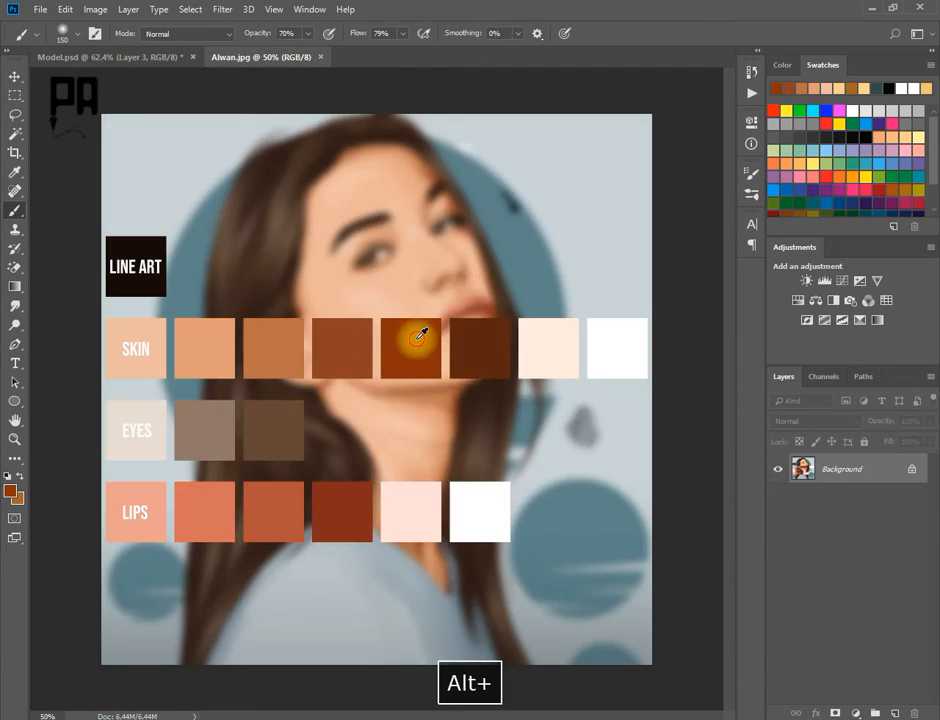
click(50, 57)
click(14, 344)
click(778, 665)
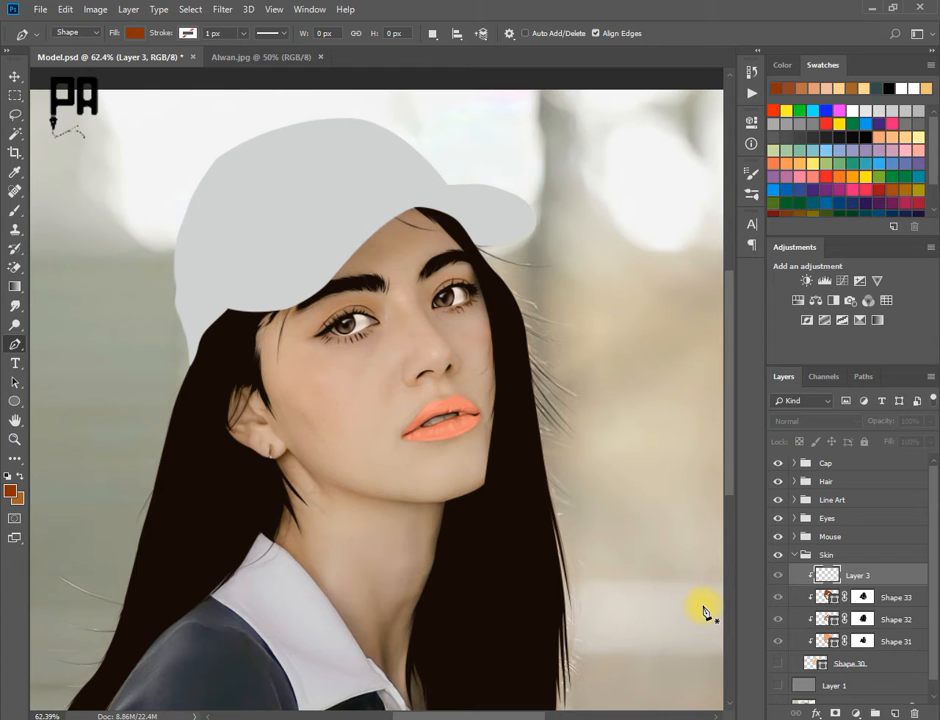
scroll(447, 520, up, 4)
click(380, 517)
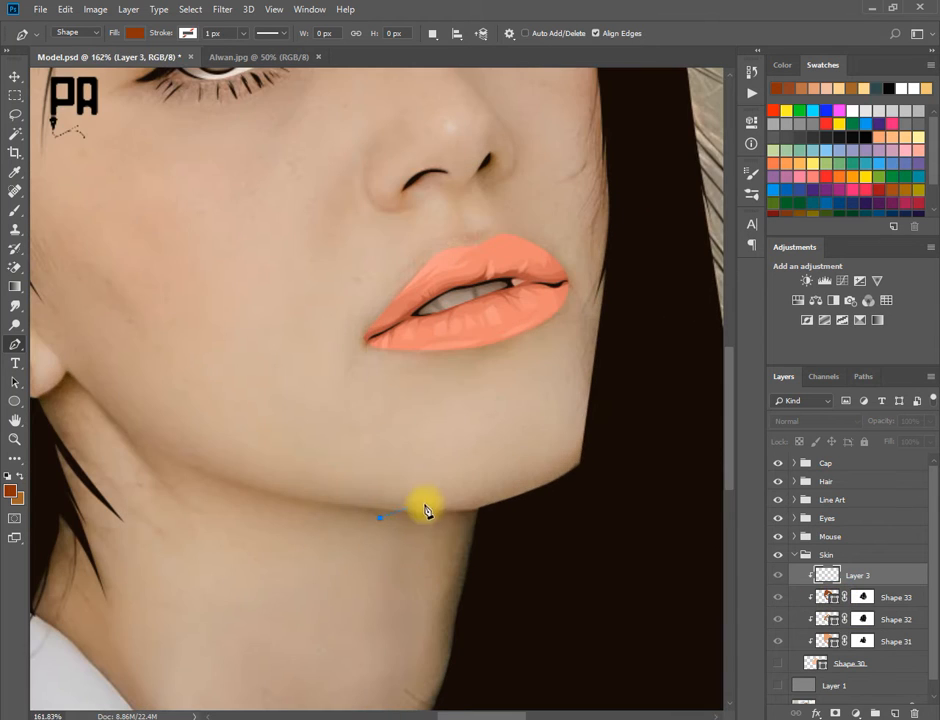
ctrl+click(827, 597)
key(ctrl+alt+z)
key(ctrl+alt+z)
key(ctrl+alt+z)
key(ctrl+alt+z)
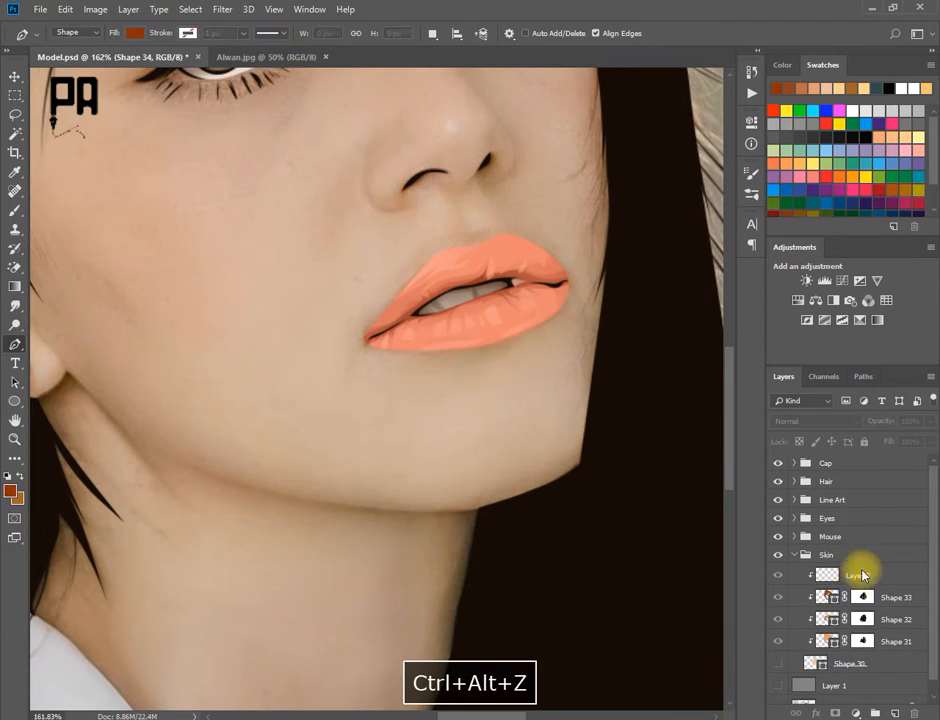
- Load Shape 33's outline as a selection on Layer 3 as a guide for tracing the ear
ctrl+click(820, 599)
scroll(563, 238, up, 2)
drag(563, 238, 328, 585)
click(292, 561)
click(224, 497)
key(ctrl+alt+z)
key(ctrl+alt+z)
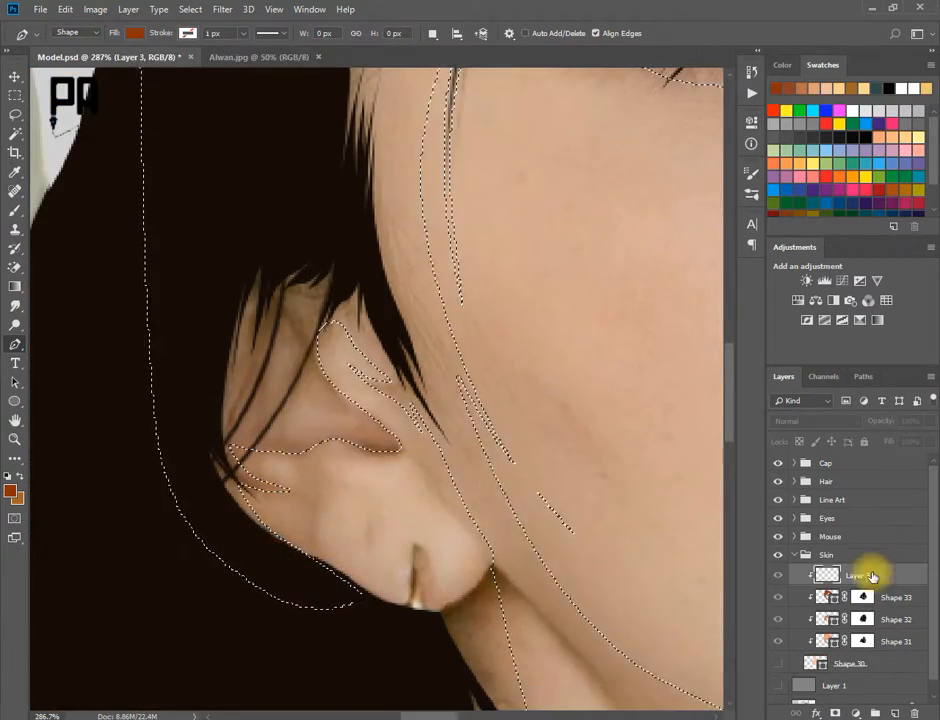
- Start a Pen tool shading shape on the clipped layer, tracing the ear's outer edge upward and around the first hair strands over it
click(279, 541)
click(221, 473)
click(227, 437)
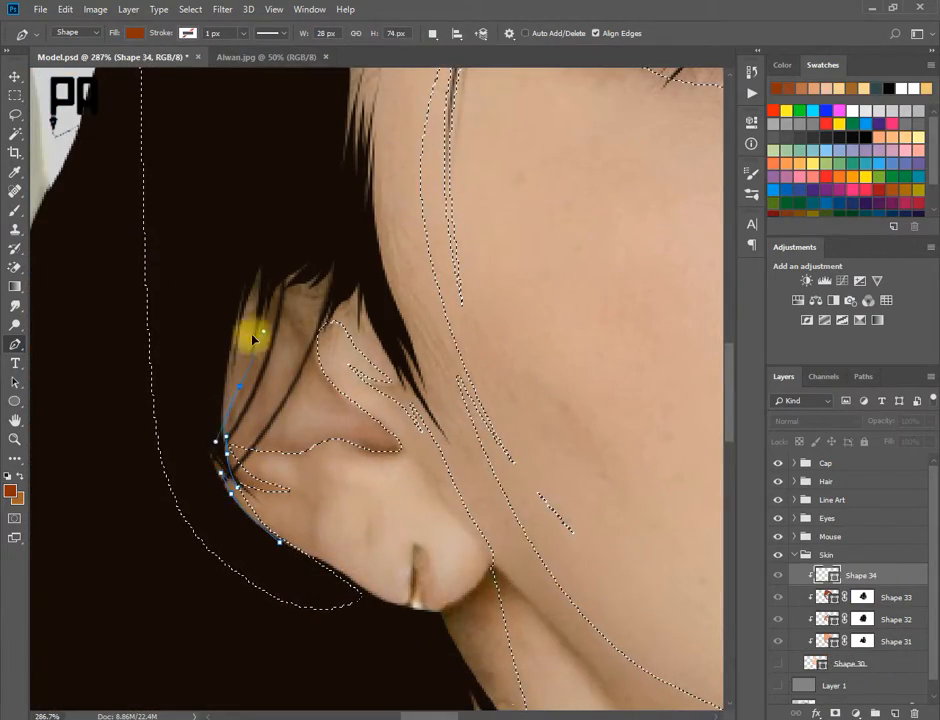
drag(255, 340, 246, 367)
key(ctrl+z)
key(ctrl+alt+z)
drag(254, 297, 284, 303)
drag(294, 342, 323, 392)
click(262, 435)
click(248, 451)
- Continue the path along the ear's inner fold, around the shadow hollow above the lobe and back up toward the upper ear
click(355, 418)
click(389, 435)
drag(374, 435, 315, 449)
click(269, 451)
scroll(325, 451, up, 2)
drag(341, 437, 354, 440)
click(415, 449)
drag(368, 398, 348, 382)
- Trace the pointed shading between the hair strands across the top of the ear
drag(299, 302, 430, 409)
click(386, 469)
click(357, 409)
click(398, 404)
click(386, 452)
click(429, 404)
click(444, 470)
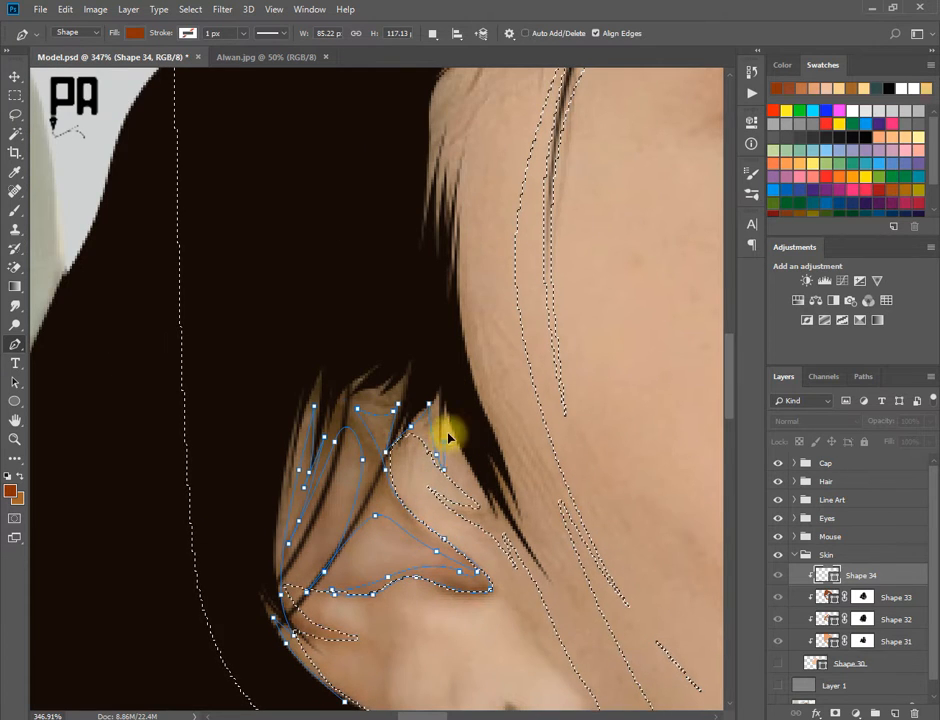
- Extend the path around the sideburn strands in front of the ear and start up the cheek's hairline
click(449, 424)
click(496, 506)
click(519, 480)
click(565, 604)
drag(531, 488, 558, 667)
drag(506, 493, 485, 368)
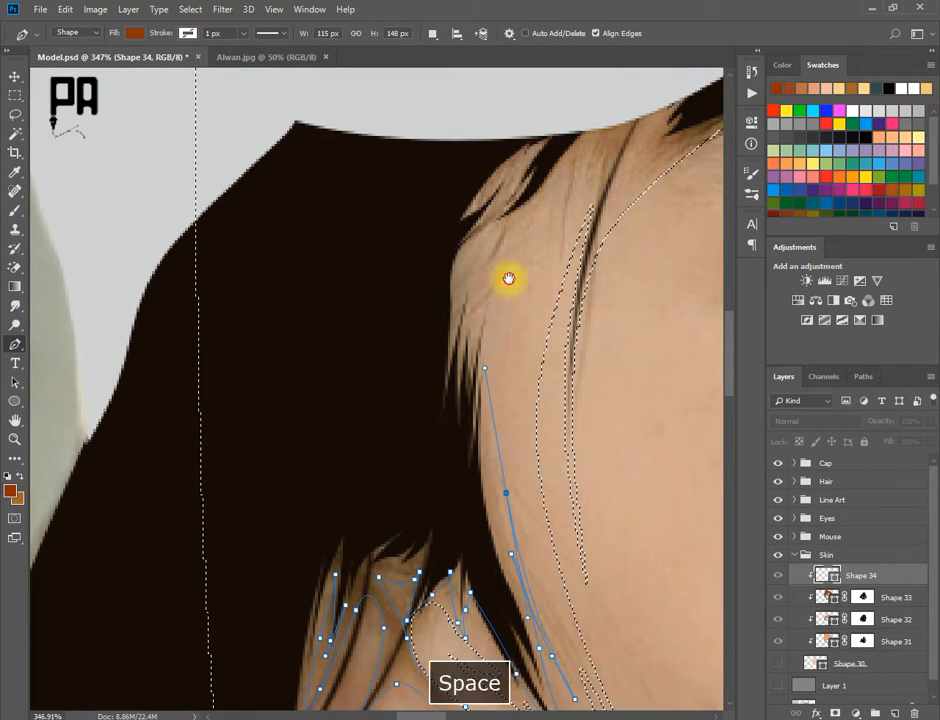
- Trace the shading edge up the temple and around the loose hair strands toward the left eyebrow
drag(509, 279, 488, 407)
drag(496, 358, 519, 323)
click(557, 277)
click(544, 353)
click(544, 391)
click(580, 343)
drag(497, 399, 527, 380)
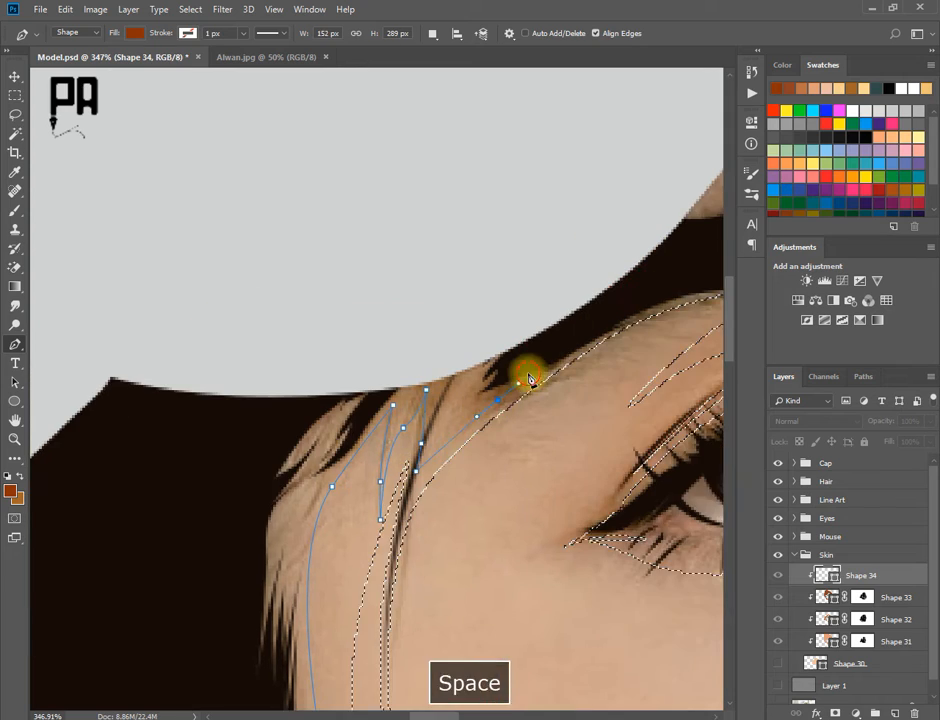
- Continue the path along the underside of the left eyebrow to its inner end
click(527, 371)
click(487, 415)
click(472, 425)
drag(313, 442, 378, 402)
click(376, 402)
drag(497, 373, 440, 381)
drag(498, 385, 562, 401)
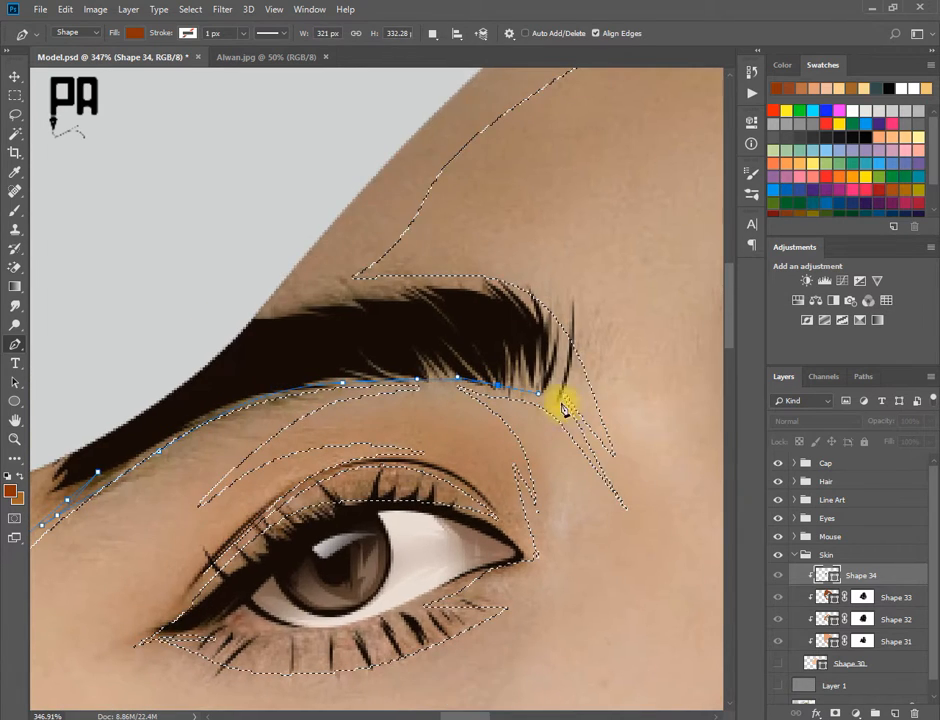
- Wrap the path around the left eyebrow's inner end and back along its upper edge to the cap
click(572, 390)
click(582, 387)
click(582, 376)
drag(567, 332, 557, 320)
drag(473, 280, 404, 281)
drag(313, 301, 287, 305)
- Trace the forehead shading edge along the cap brim, over the top and down the hairline toward the right eyebrow
drag(425, 196, 336, 369)
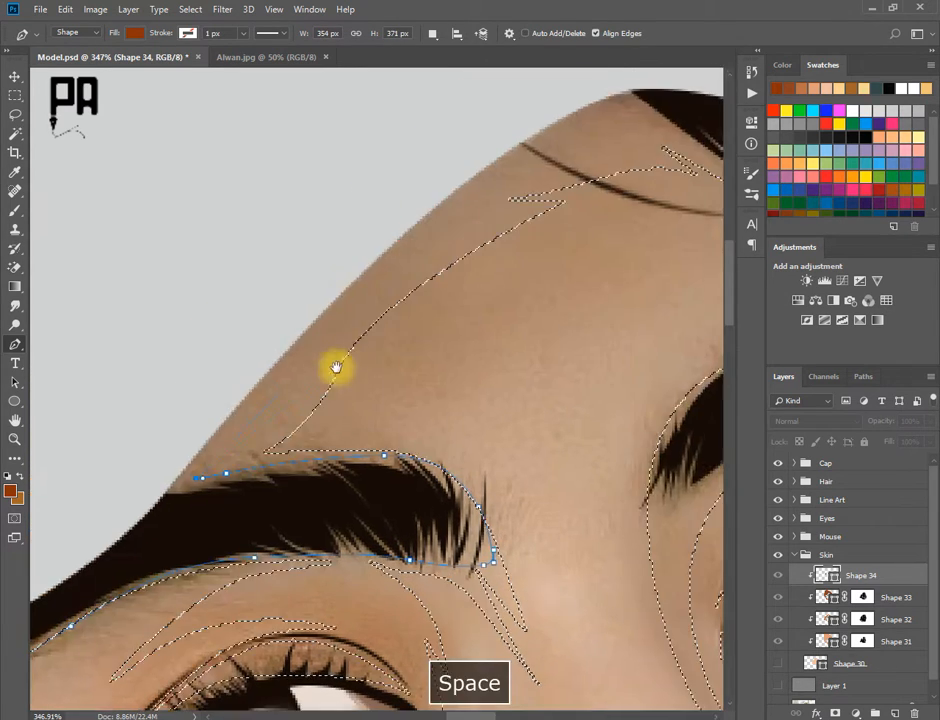
drag(382, 281, 457, 214)
drag(558, 159, 342, 327)
drag(360, 299, 409, 285)
drag(497, 320, 513, 334)
click(554, 366)
click(538, 353)
click(606, 409)
click(675, 488)
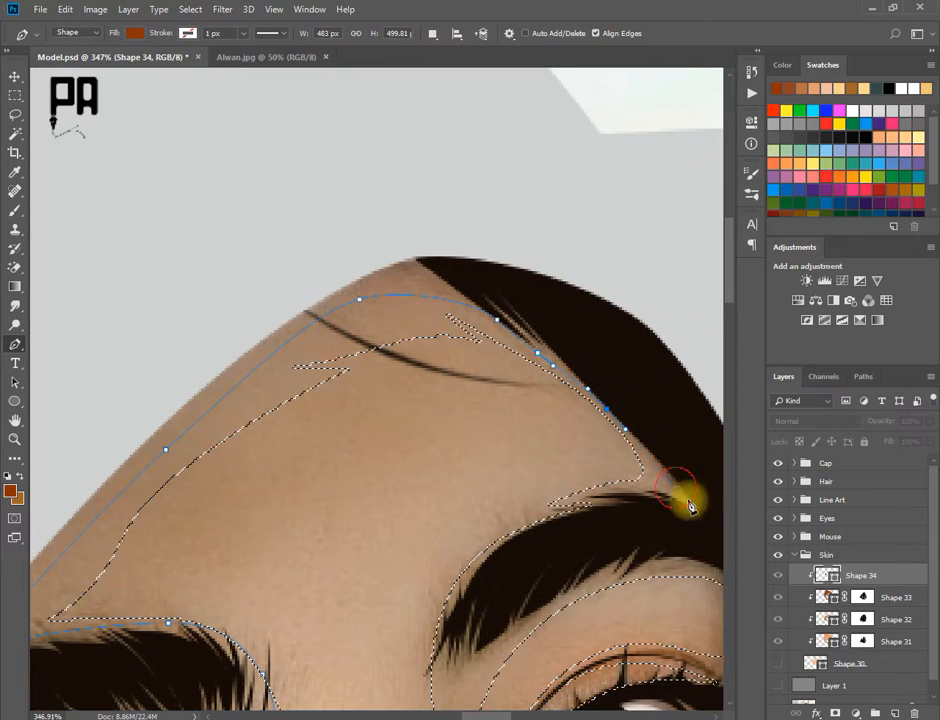
- Carry the path along the top of the right eyebrow, around its inner end and down the side of the nose bridge
click(627, 491)
click(576, 496)
click(604, 499)
click(625, 501)
drag(502, 541, 485, 546)
drag(441, 630, 438, 655)
click(439, 466)
- Trace back up under the right eyebrow and around the outer corner of the eye socket to the upper lid
drag(438, 655, 469, 417)
click(467, 574)
click(480, 393)
click(467, 440)
drag(564, 349, 606, 328)
click(565, 386)
click(591, 436)
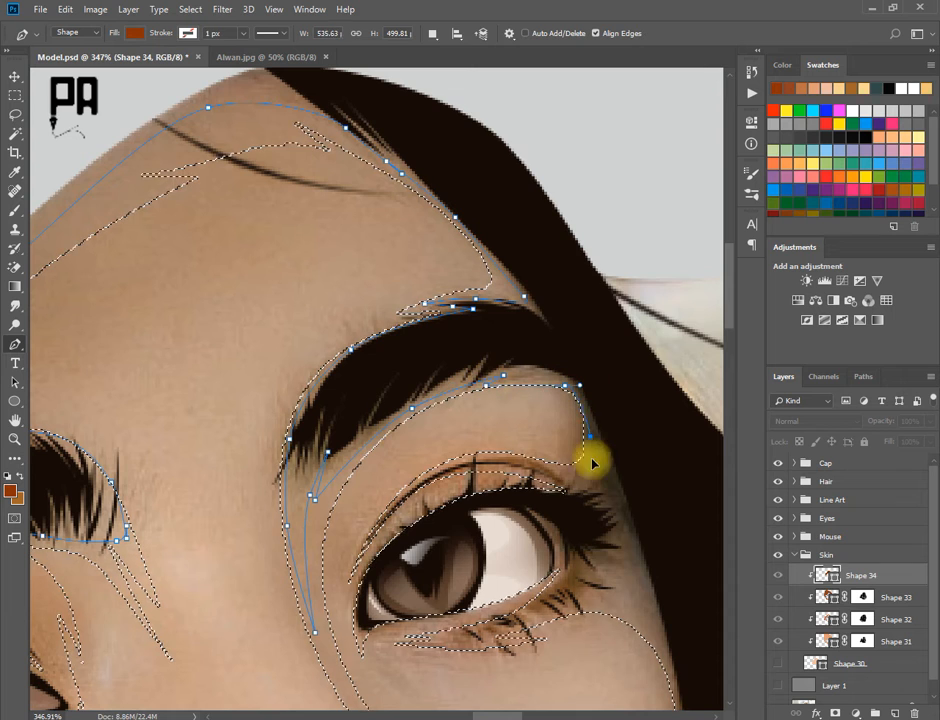
click(591, 481)
click(549, 473)
- Outline the right eye's upper lid crease, inner corner and lower lash shadow with the path
drag(407, 487, 406, 488)
click(364, 551)
drag(463, 467, 462, 499)
click(565, 491)
click(369, 568)
drag(360, 648, 410, 625)
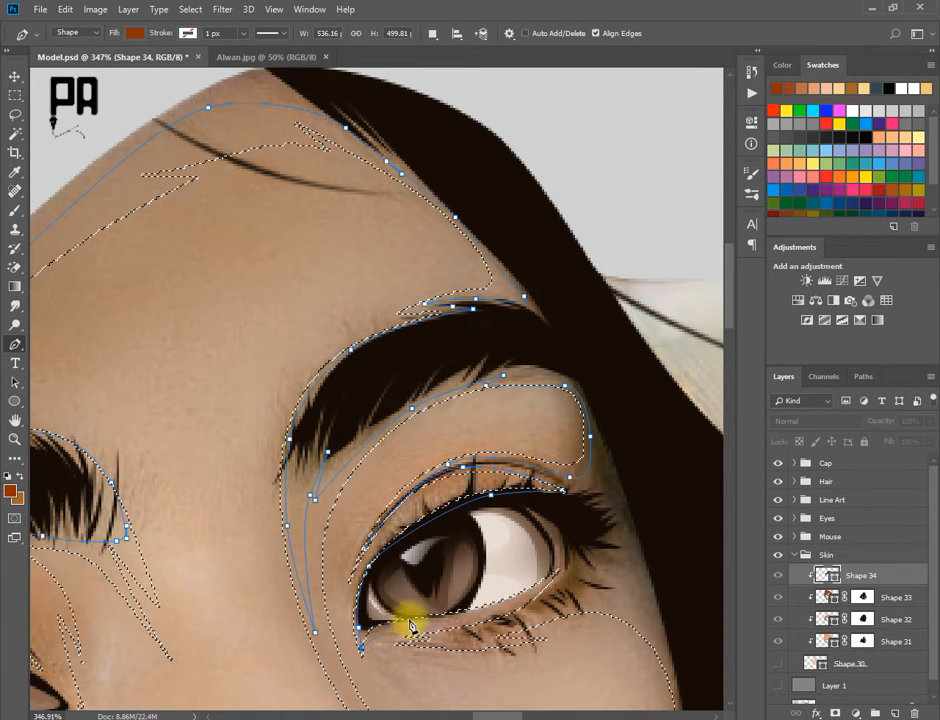
key(ctrl+z)
click(565, 559)
drag(531, 615, 417, 640)
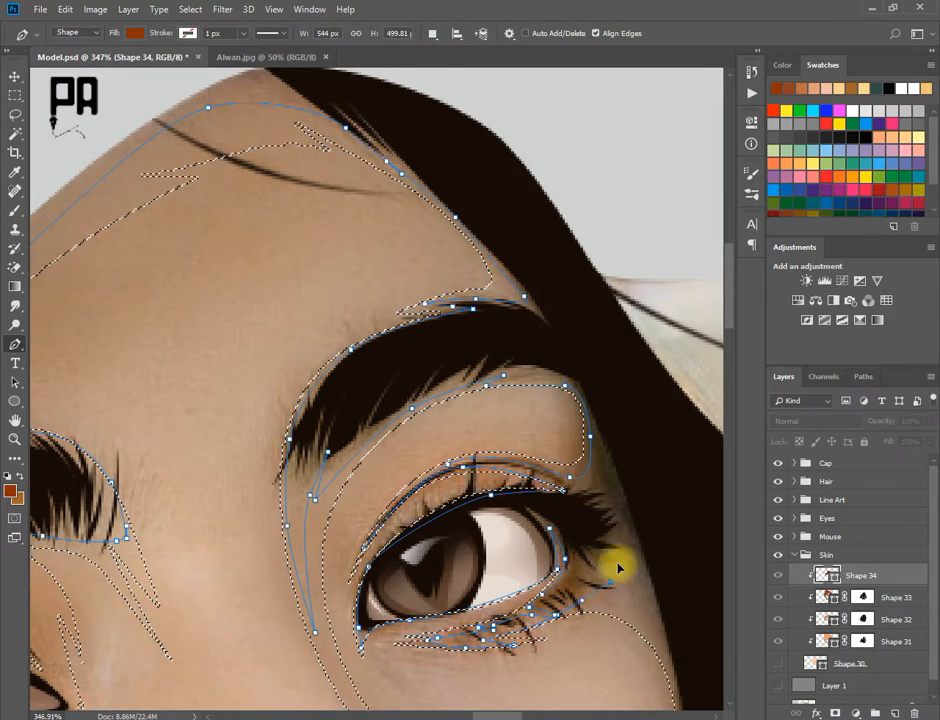
- Continue the path from the right eye's outer corner down the face's right edge to the chin
drag(618, 566, 524, 342)
drag(597, 528, 605, 562)
drag(606, 661, 560, 497)
drag(561, 427, 567, 490)
drag(583, 628, 588, 330)
drag(586, 373, 570, 442)
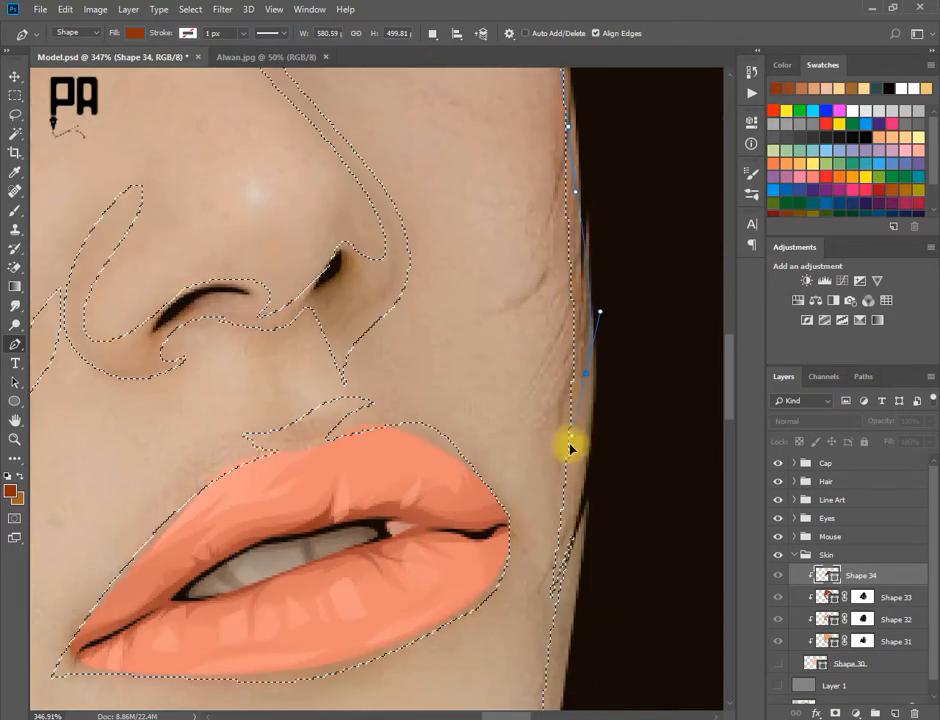
drag(587, 545, 592, 356)
drag(574, 390, 562, 427)
drag(535, 580, 592, 290)
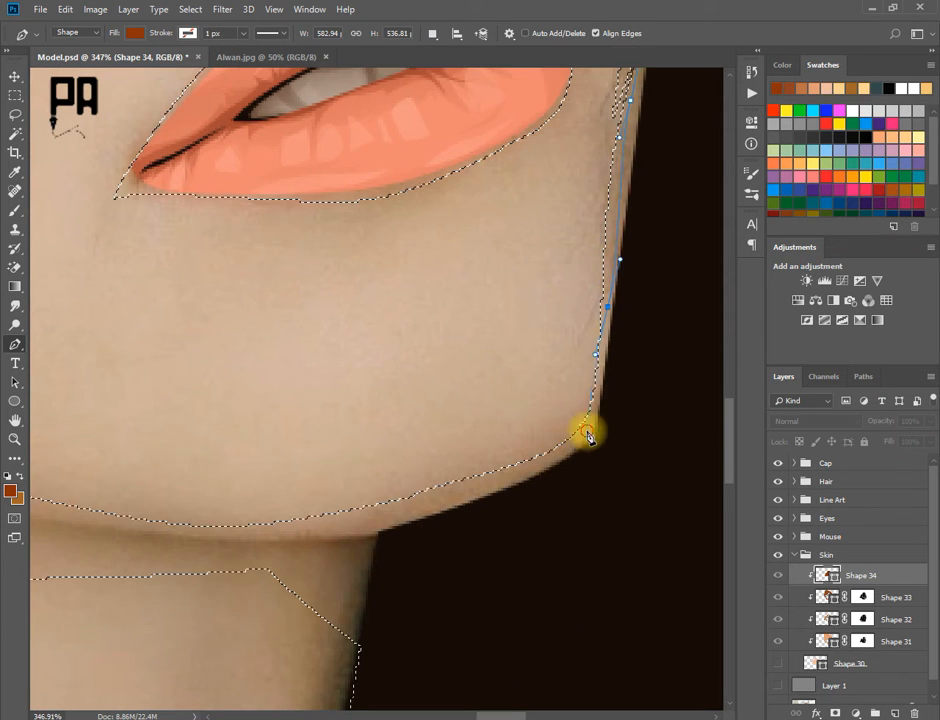
- Trace the shading edge along the underside of the chin and jawline back to the earlobe
drag(349, 525, 679, 452)
drag(443, 451, 358, 434)
drag(300, 425, 579, 460)
drag(388, 397, 340, 380)
key(ctrl+z)
drag(288, 343, 490, 466)
drag(365, 371, 330, 338)
click(334, 344)
click(318, 319)
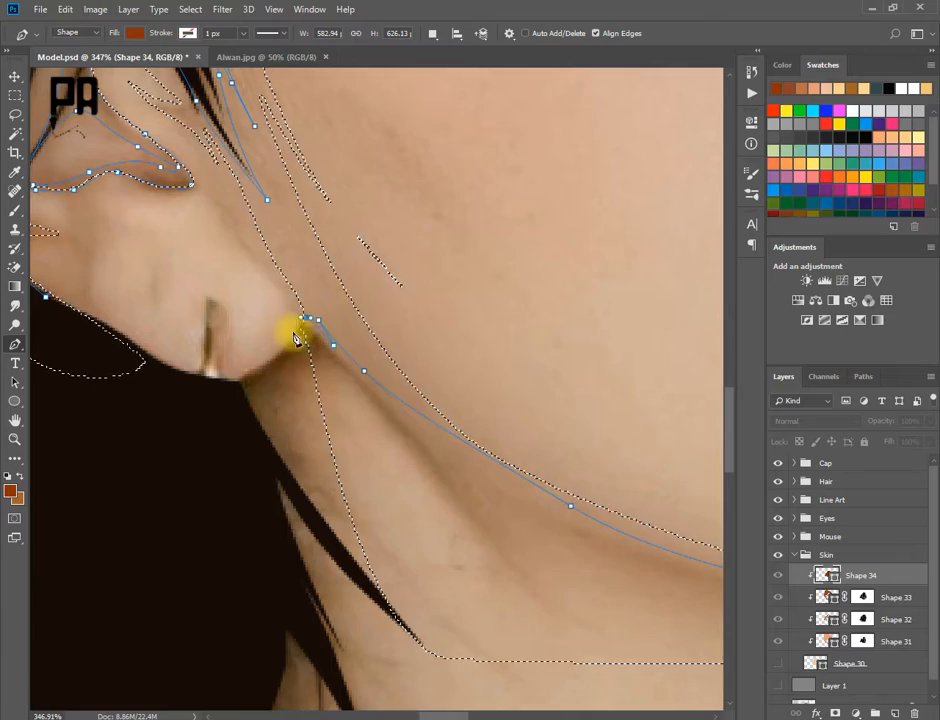
- Route the path around the back of the earlobe, across the neck and up through the hair outside the face
click(293, 335)
drag(220, 384, 197, 389)
drag(236, 486, 246, 508)
scroll(290, 576, down, 3)
scroll(163, 505, down, 5)
drag(350, 645, 408, 667)
drag(571, 665, 600, 644)
drag(622, 379, 619, 309)
drag(522, 98, 487, 79)
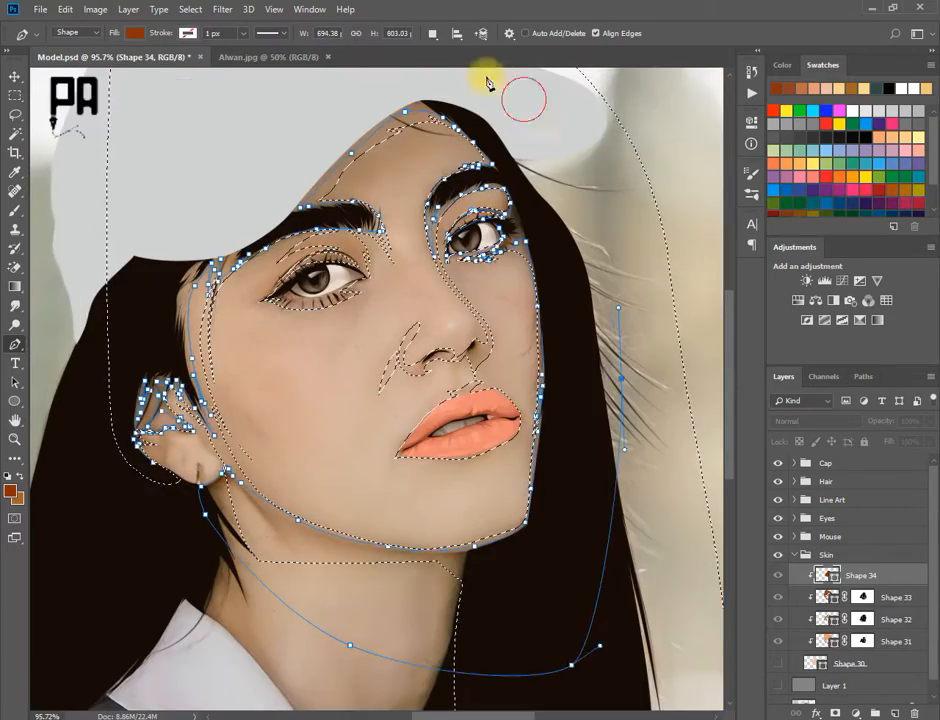
- Loop the path over the cap and down the hair to the ear, closing the shading shape around the face
mouse_move(363, 57)
mouse_down()
mouse_move(323, 42)
mouse_move(361, 56)
mouse_up()
key(f)
drag(539, 142, 628, 134)
drag(195, 229, 168, 348)
drag(162, 399, 161, 464)
scroll(243, 462, down, 5)
key(f)
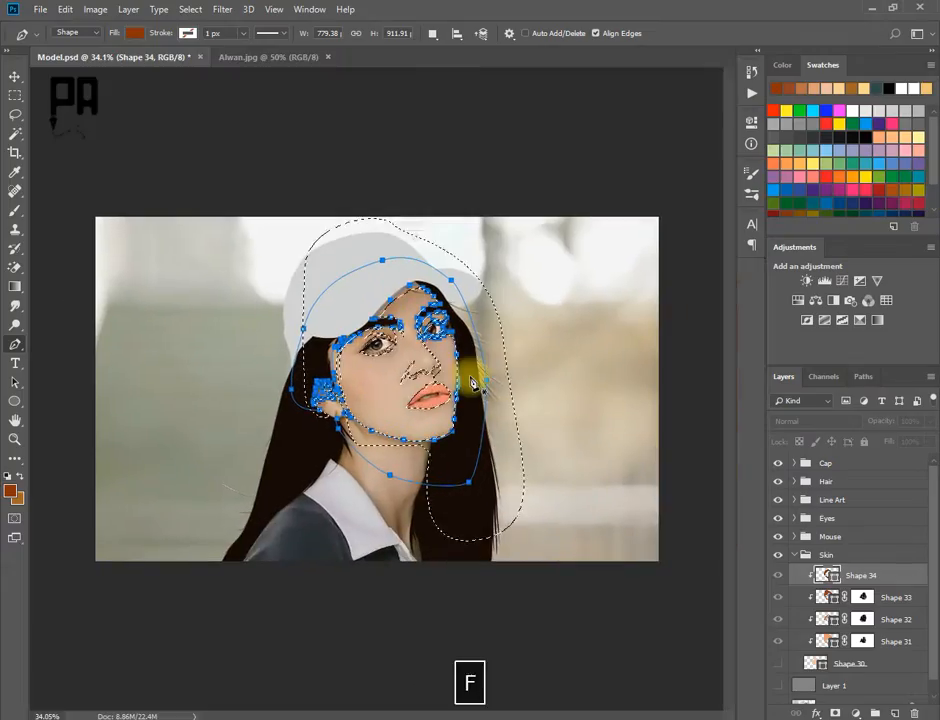
- Draw a small shadow shape above the upper lip, clip it to the layers beneath, and merge it with Shape 34
scroll(410, 448, up, 3)
drag(420, 441, 372, 498)
scroll(405, 361, up, 5)
click(327, 348)
drag(386, 343, 444, 311)
drag(399, 321, 377, 334)
click(328, 348)
alt+click(864, 586)
key(ctrl+e)
- Add a closed shading subpath along the lower lip, from one mouth corner to the other
scroll(406, 426, down, 1)
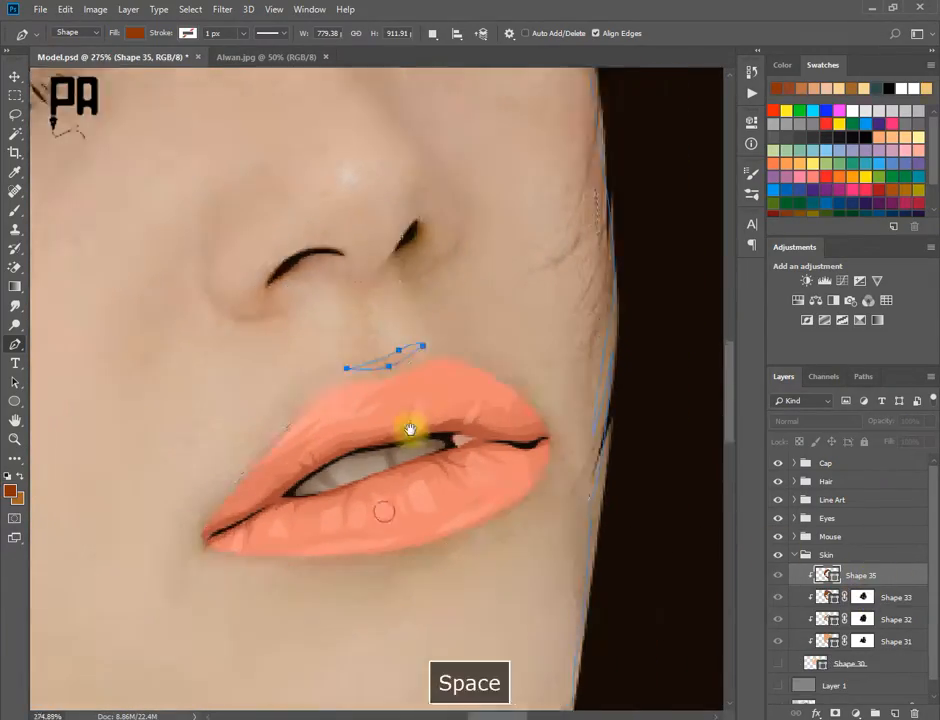
drag(411, 430, 446, 342)
click(222, 465)
key(ctrl+alt+z)
scroll(260, 400, up, 2)
click(241, 545)
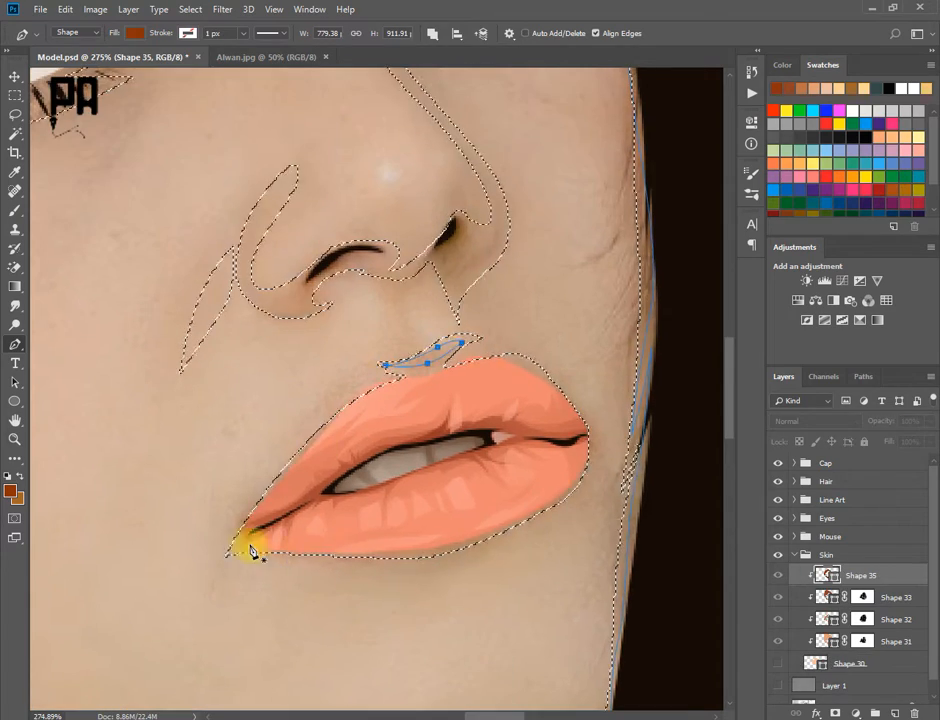
click(320, 558)
drag(573, 490, 586, 472)
click(588, 431)
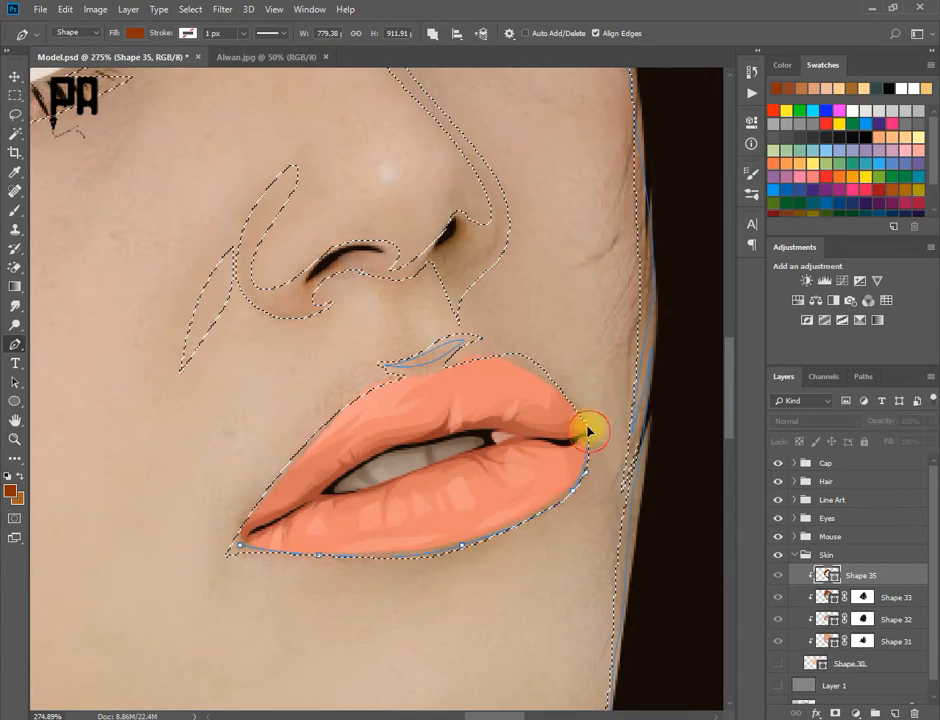
click(238, 537)
- Load Shape 33's outline as a guide and trace a closed shading subpath around the left nostril and nose wing
mouse_move(256, 215)
mouse_down()
mouse_move(237, 392)
mouse_move(263, 394)
mouse_move(243, 461)
mouse_up()
ctrl+click(823, 602)
click(290, 351)
drag(286, 490, 320, 489)
click(325, 488)
click(302, 488)
mouse_move(343, 439)
mouse_down()
mouse_move(383, 420)
mouse_move(301, 464)
mouse_move(240, 433)
mouse_up()
click(399, 440)
click(290, 351)
- Start a shading subpath at the nose base and curve it around the right nostril to the outer nose wing
key(space)
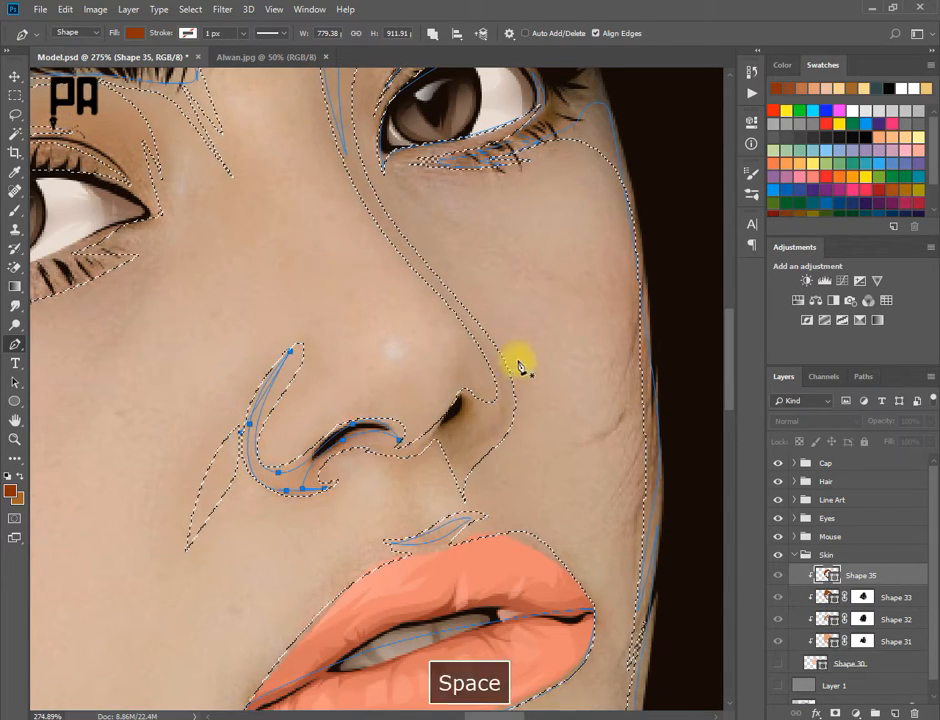
drag(519, 363, 467, 428)
click(351, 516)
key(ctrl+z)
click(389, 486)
click(413, 457)
drag(421, 473, 417, 498)
drag(448, 452, 446, 413)
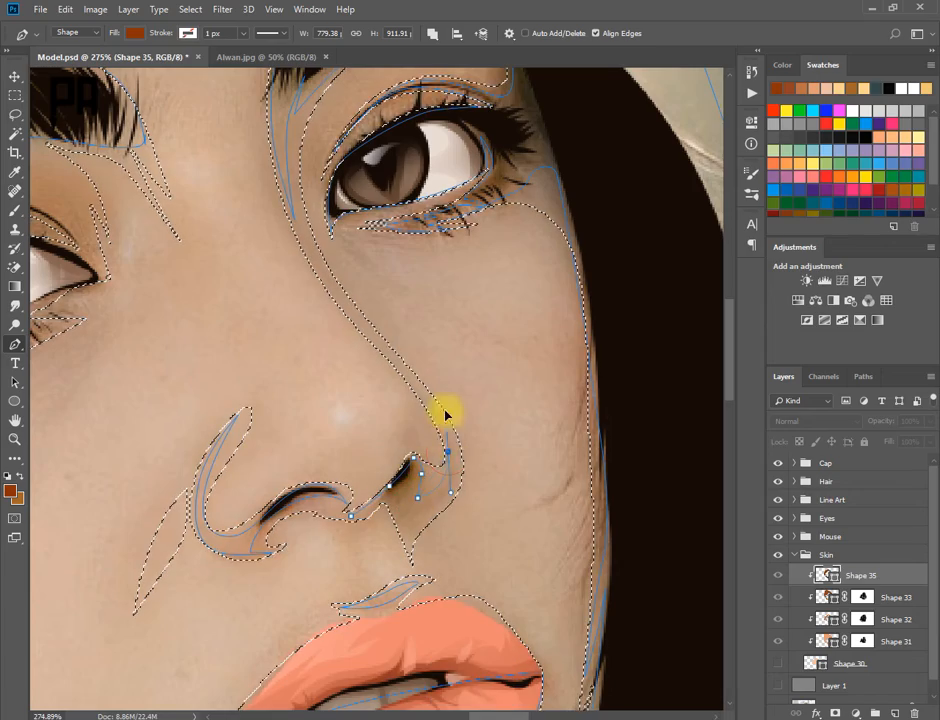
- Bring the path down into the shadow below the right nostril and close it at the nose base
alt+click(448, 452)
click(431, 506)
click(408, 551)
click(405, 539)
click(402, 517)
click(385, 504)
click(351, 516)
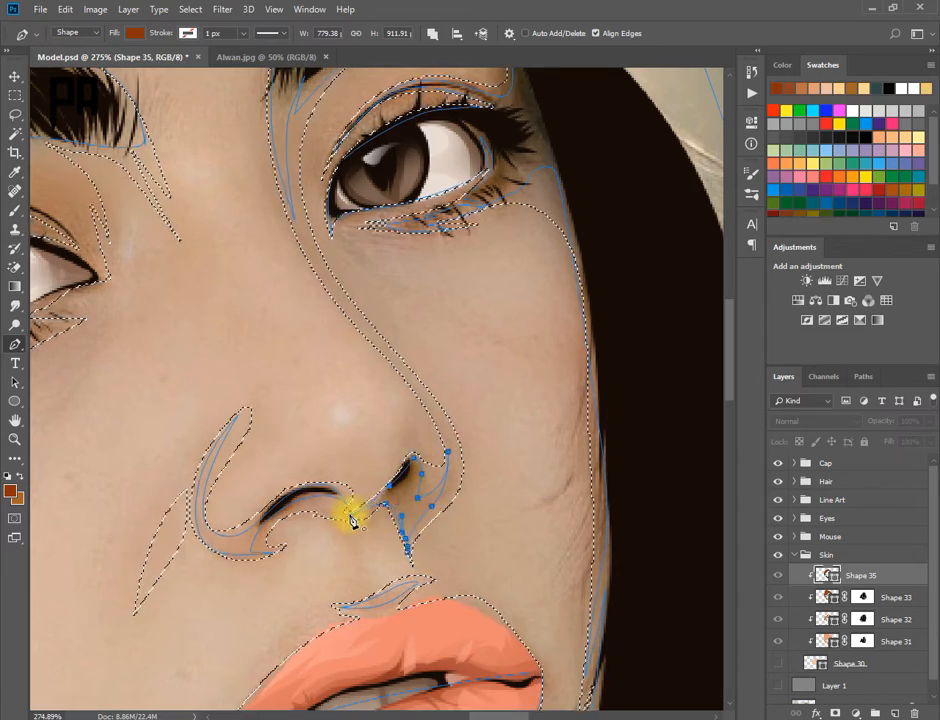
- Clear the guide selection and trace shading subpaths over the left eye's lid, around its corners and along the lower lashes
scroll(351, 517, down, 3)
drag(198, 463, 270, 461)
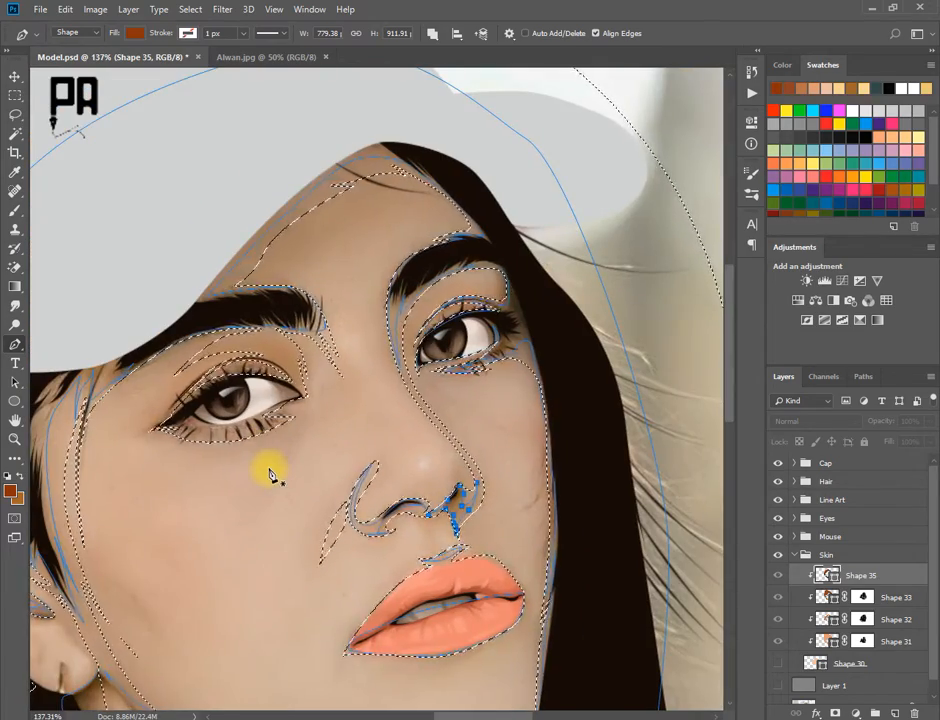
scroll(204, 375, up, 3)
drag(204, 375, 333, 386)
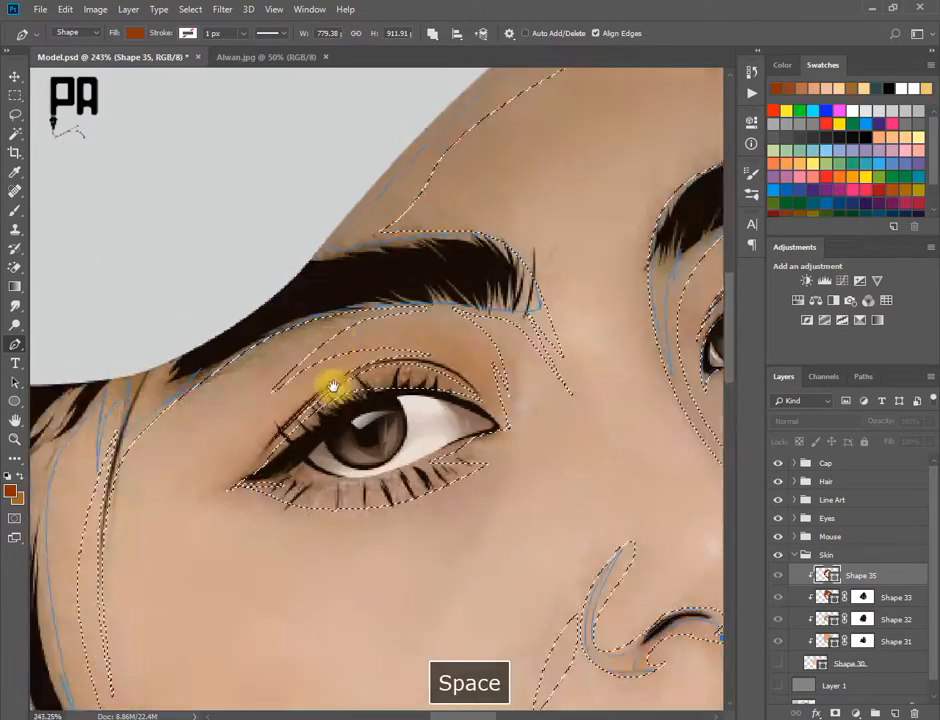
scroll(333, 386, up, 2)
key(ctrl+d)
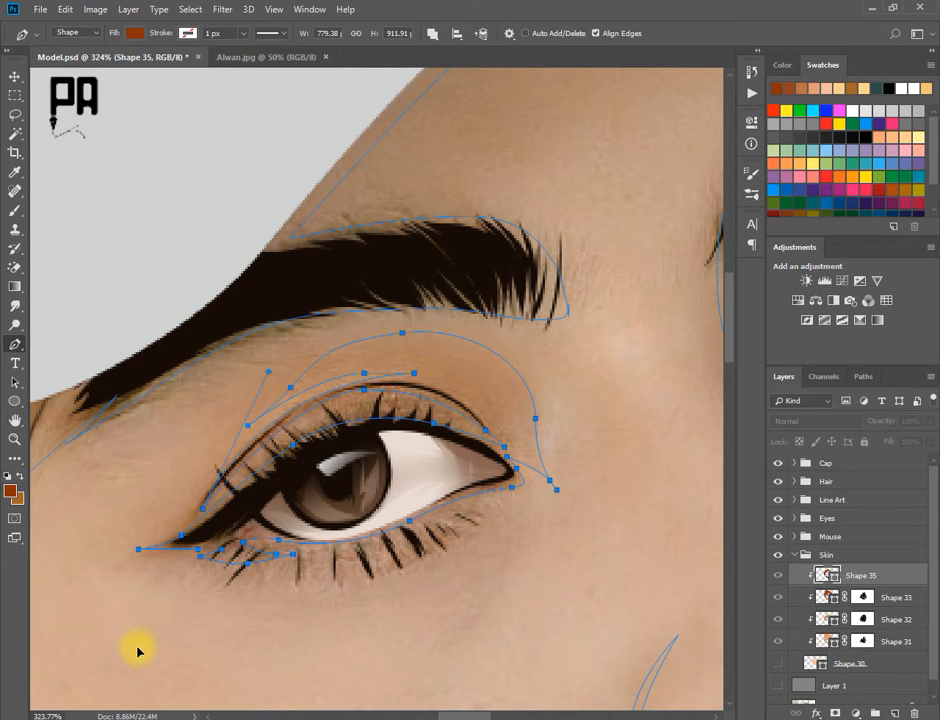
mouse_move(400, 583)
mouse_down()
mouse_move(359, 597)
mouse_move(395, 565)
mouse_up()
click(290, 587)
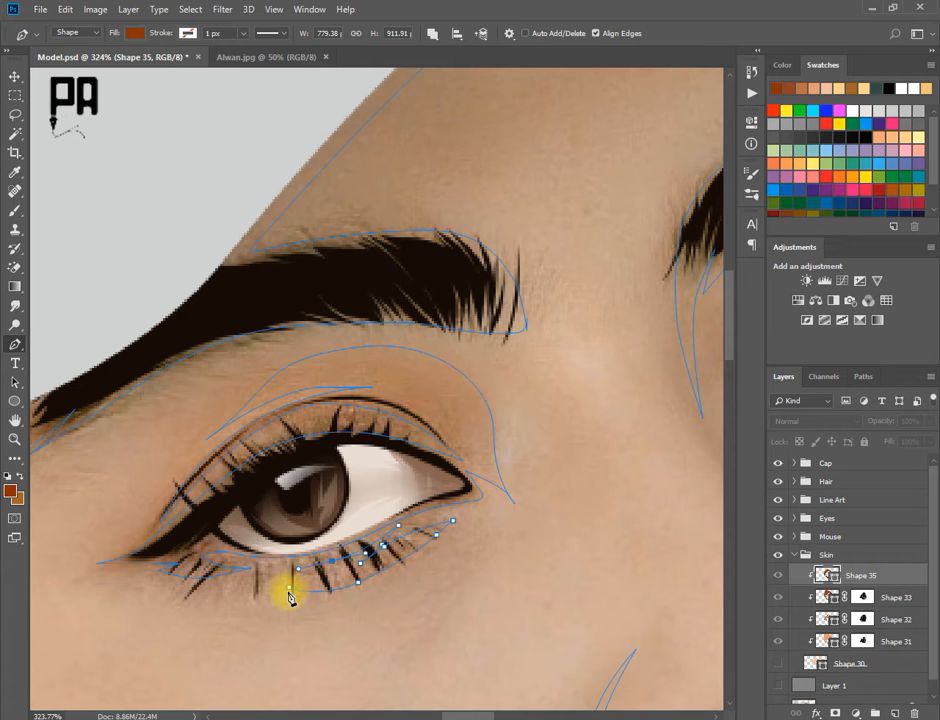
key(ctrl+z)
scroll(289, 597, down, 10)
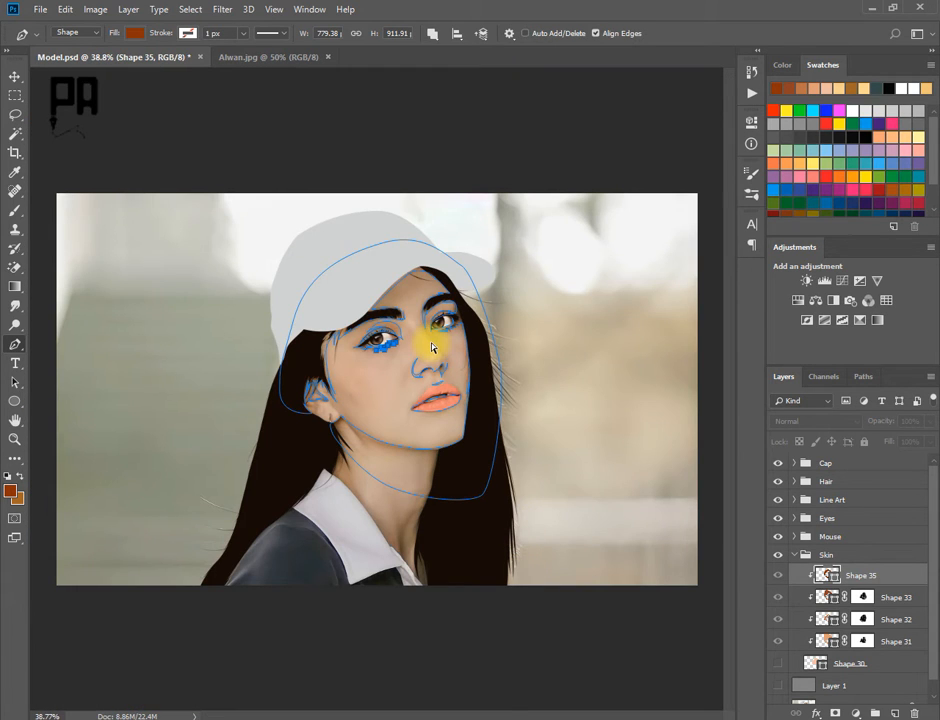
- Add a layer mask to Shape 35 and soften its shading edges with a black 150 px brush at 70% opacity
click(834, 713)
click(15, 210)
scroll(375, 355, up, 2)
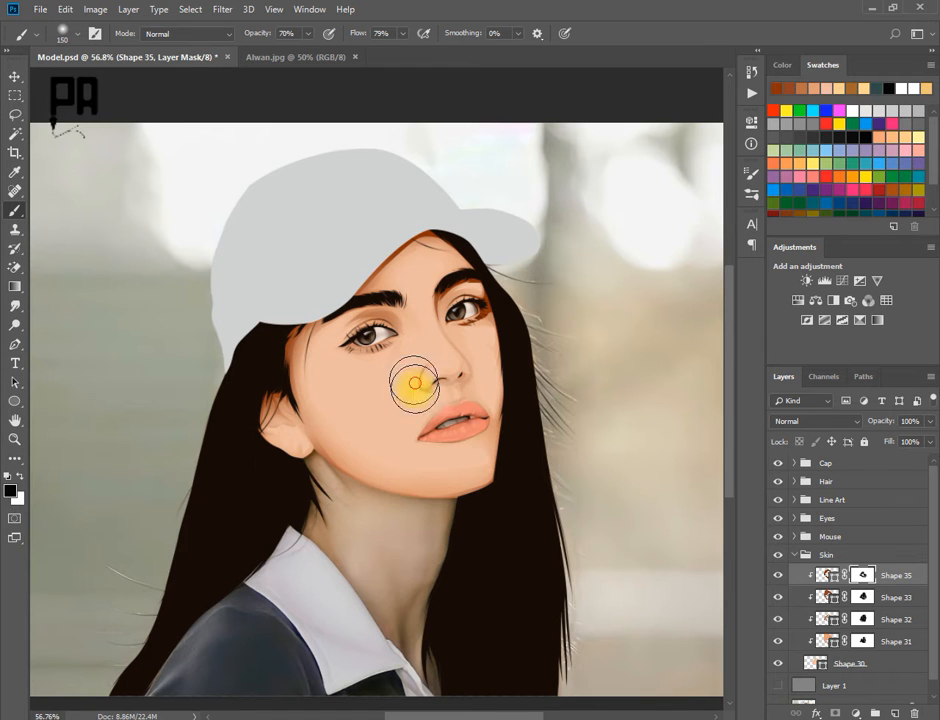
scroll(488, 265, down, 4)
scroll(539, 340, up, 3)
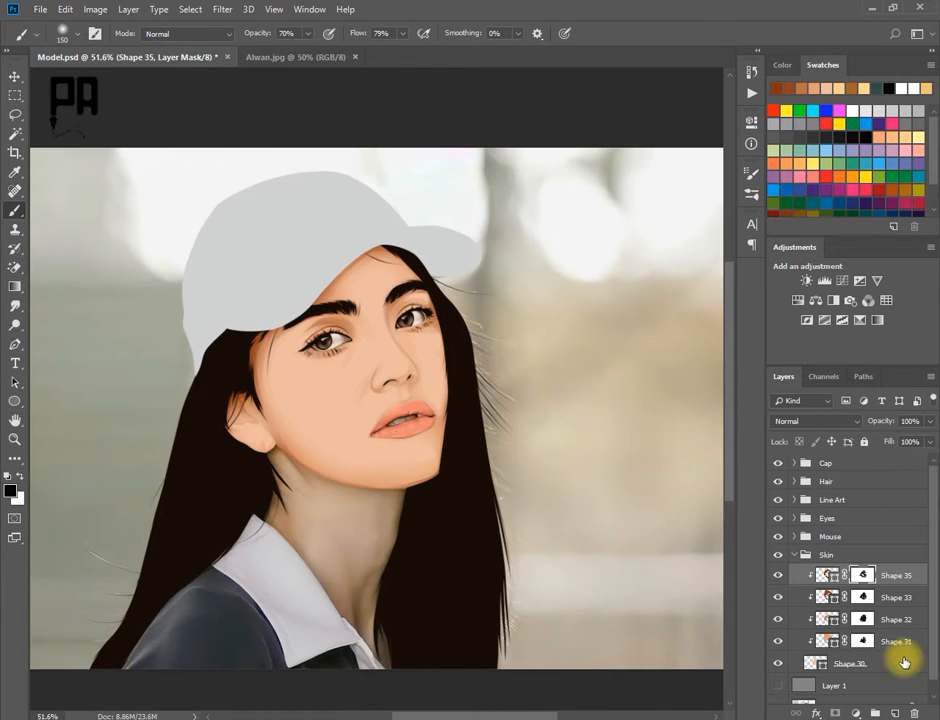
- Add a new layer clipped above Shape 35 and sample a darker brown from Alwan.jpg as the Pen tool's fill
click(895, 713)
alt+click(880, 587)
click(275, 57)
alt+click(490, 338)
click(110, 57)
click(15, 344)
- Hide Shape 30 and trace a thin crescent shadow along the crease of the left nose wing
scroll(422, 445, up, 6)
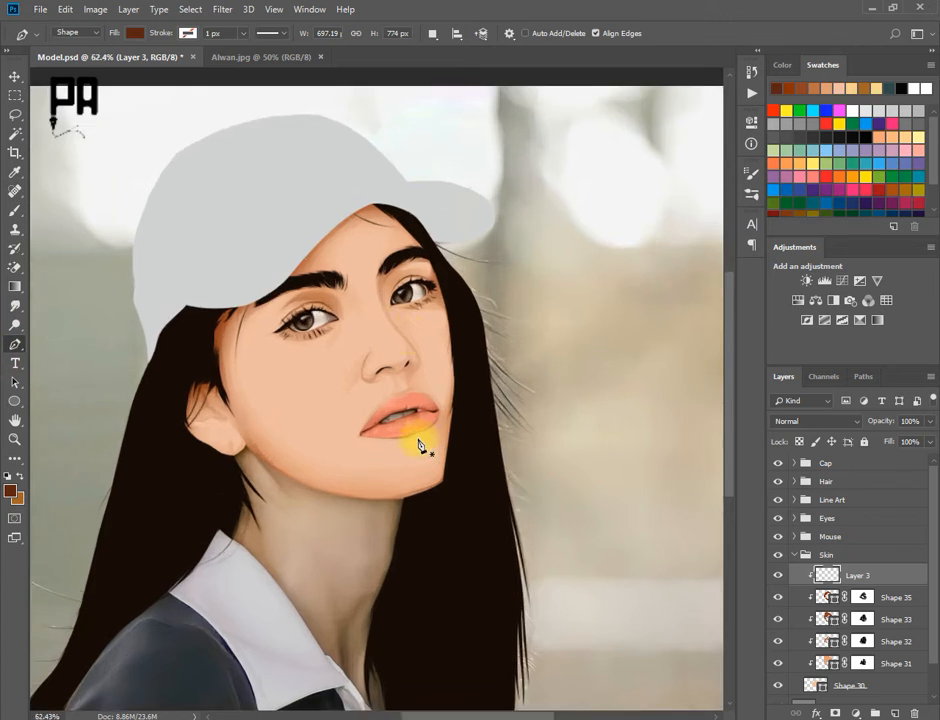
drag(422, 435, 465, 640)
scroll(797, 640, down, 2)
click(778, 649)
scroll(405, 530, up, 2)
scroll(321, 535, up, 4)
drag(321, 535, 363, 441)
click(423, 489)
mouse_move(408, 489)
mouse_down()
mouse_move(400, 490)
mouse_move(568, 420)
mouse_move(510, 482)
mouse_up()
alt+click(315, 366)
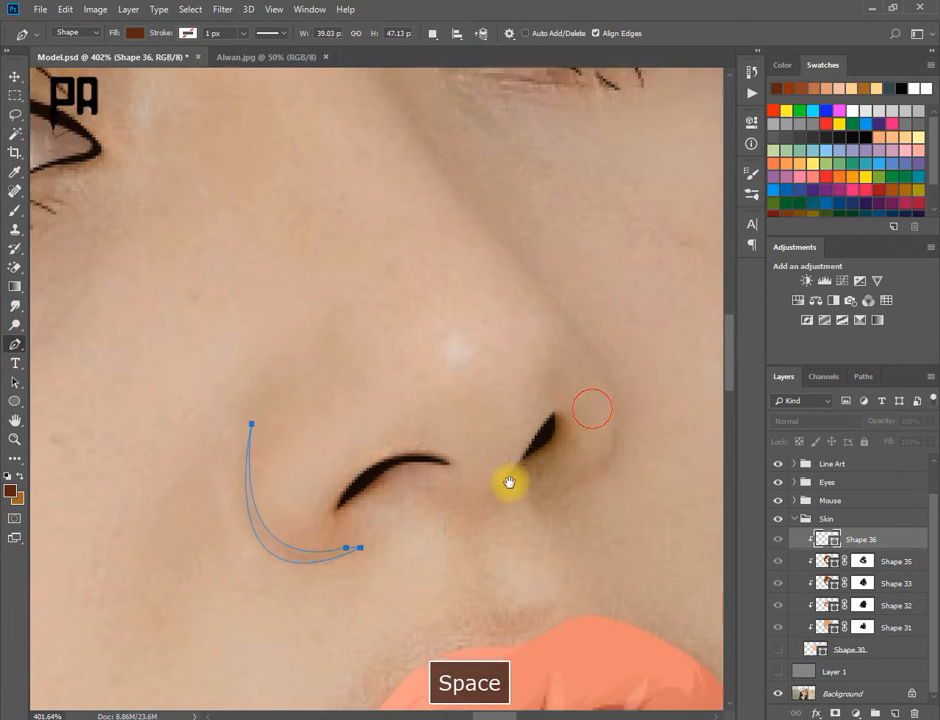
click(396, 499)
key(ctrl+z)
drag(437, 503, 461, 513)
key(ctrl+alt+z)
- Combine further paths into Shape 36 and trace thin shadows under the nose, around the right nostril and up the nose's side
key(plus)
click(391, 500)
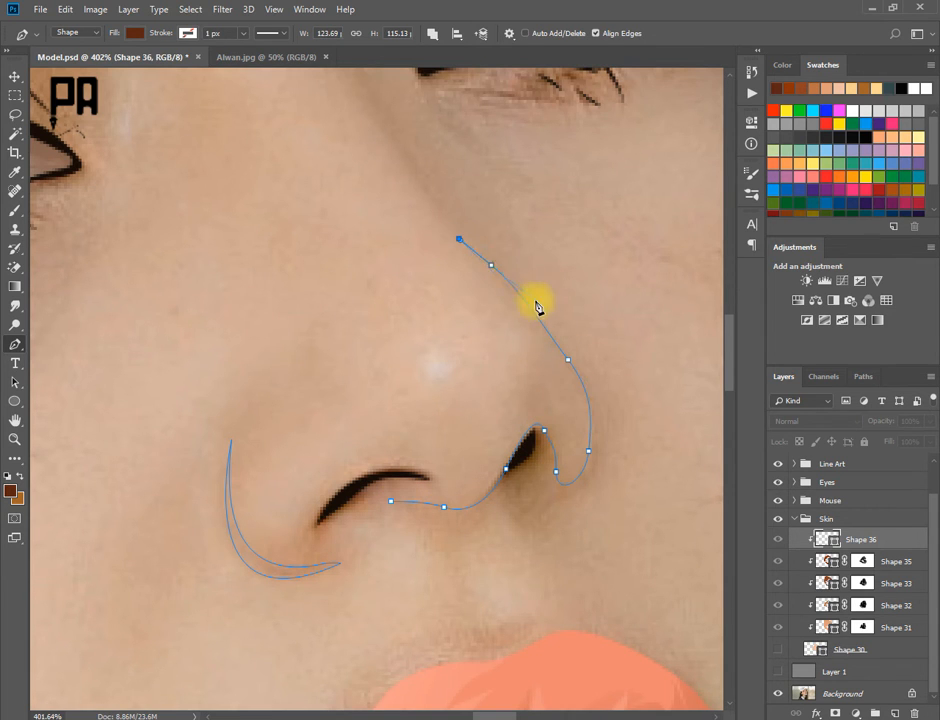
drag(543, 314, 527, 294)
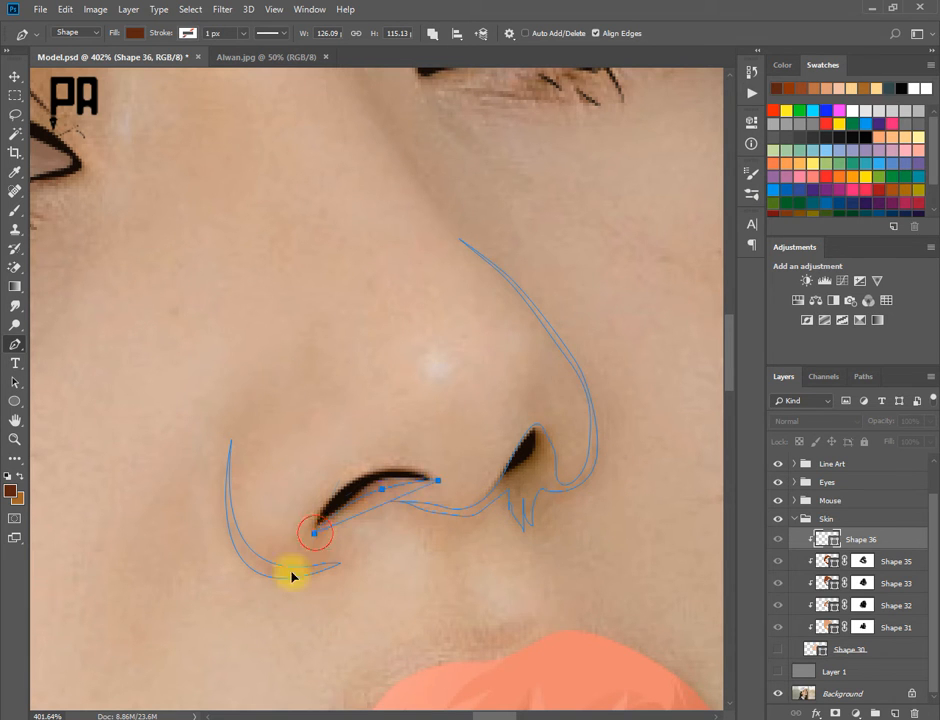
- Add a narrow crescent subpath along the nose bridge, from the right eyebrow's inner end down beside the eye
scroll(488, 514, down, 6)
drag(415, 283, 329, 411)
scroll(318, 436, up, 2)
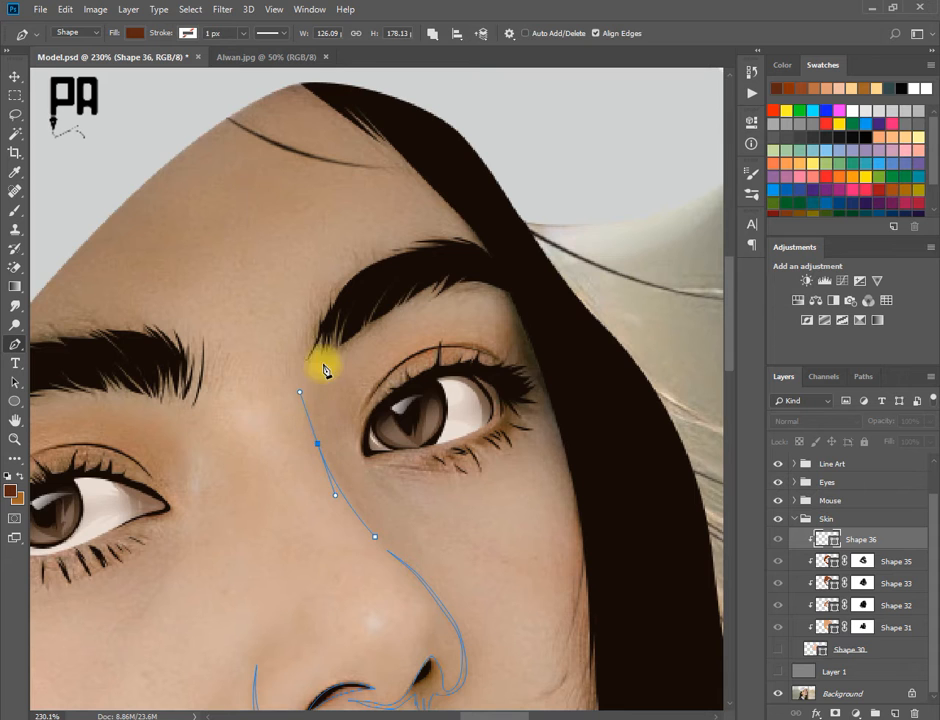
- Trace the right eye's lid crease and lash line, continuing the path in jagged points along the lower lashes
scroll(432, 568, down, 2)
drag(432, 568, 245, 575)
scroll(243, 545, up, 5)
click(178, 534)
mouse_move(281, 446)
mouse_down()
mouse_move(337, 440)
mouse_move(299, 444)
mouse_up()
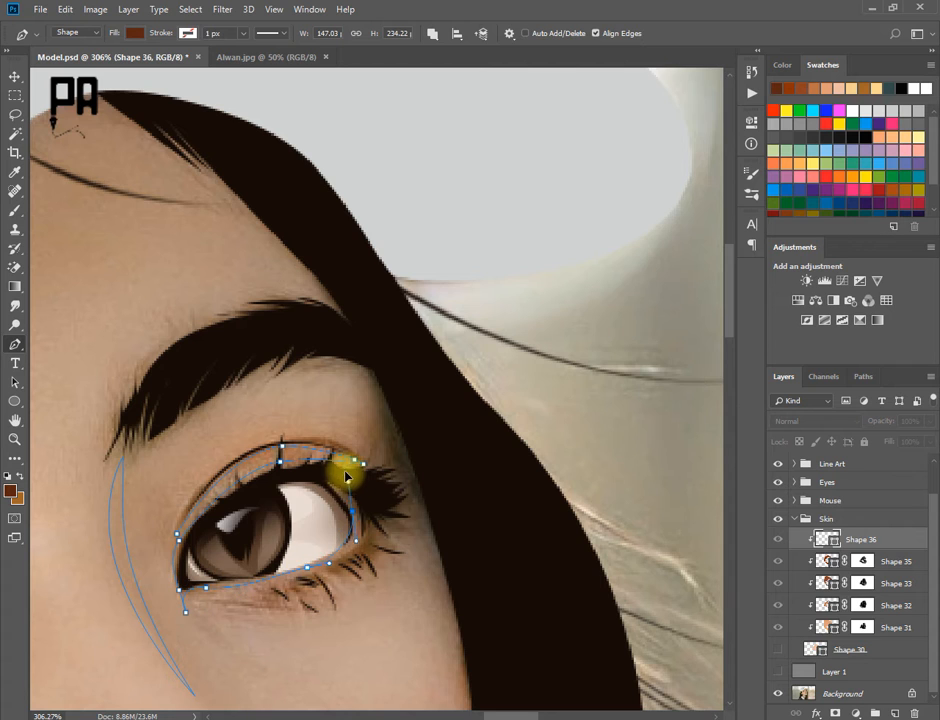
key(ctrl+alt+z)
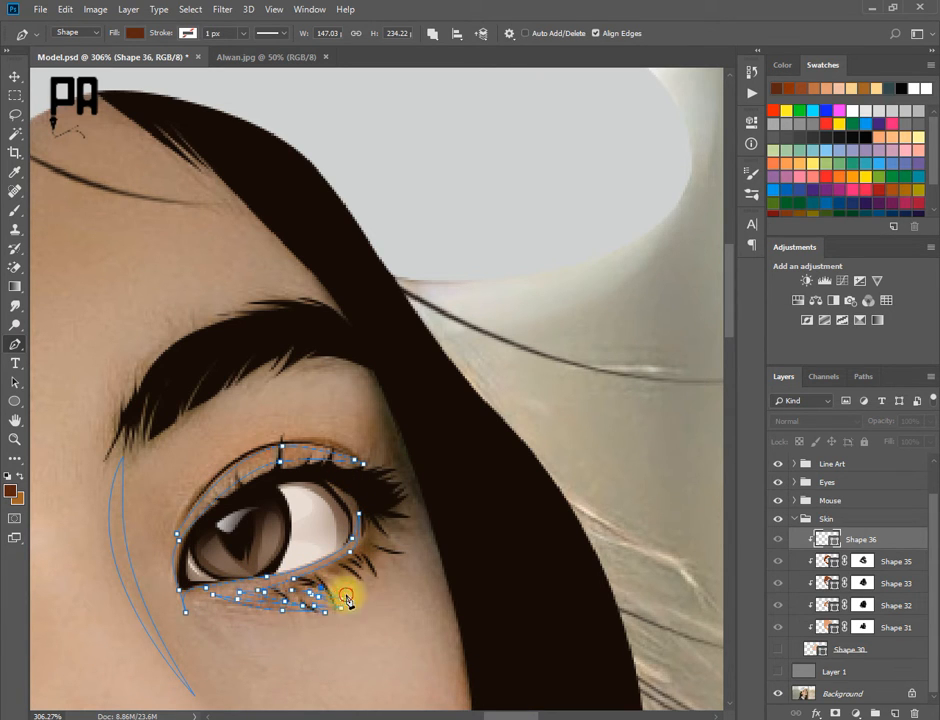
key(ctrl+alt+z)
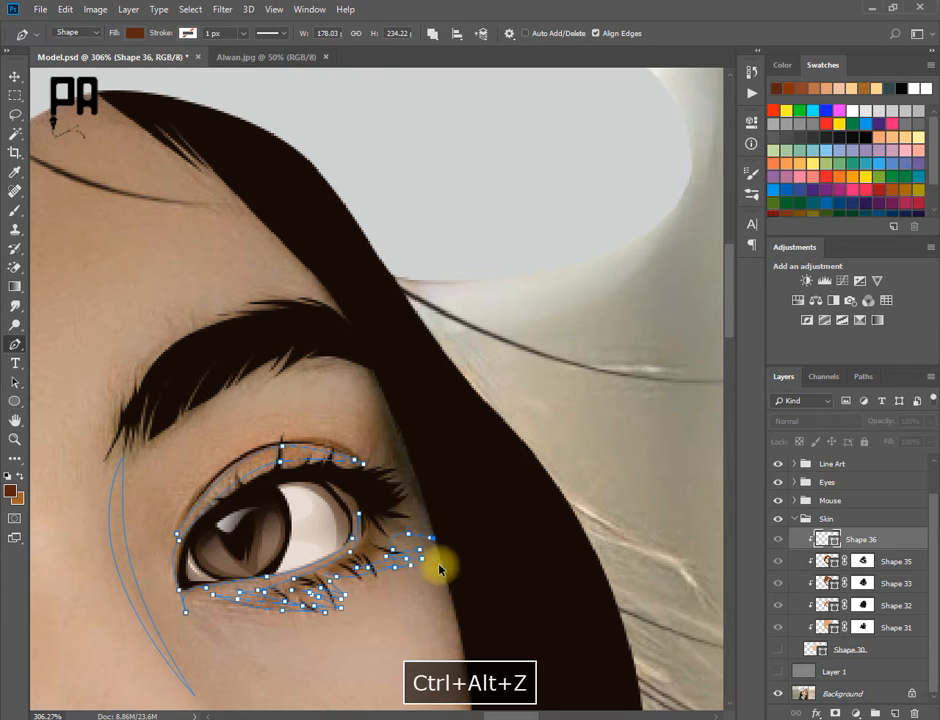
- Extend the path from the right eye's outer corner down the hairline to the level of the mouth
click(440, 571)
drag(455, 670, 398, 437)
click(413, 489)
click(398, 583)
click(415, 513)
click(420, 632)
drag(422, 675, 398, 443)
click(406, 531)
click(399, 565)
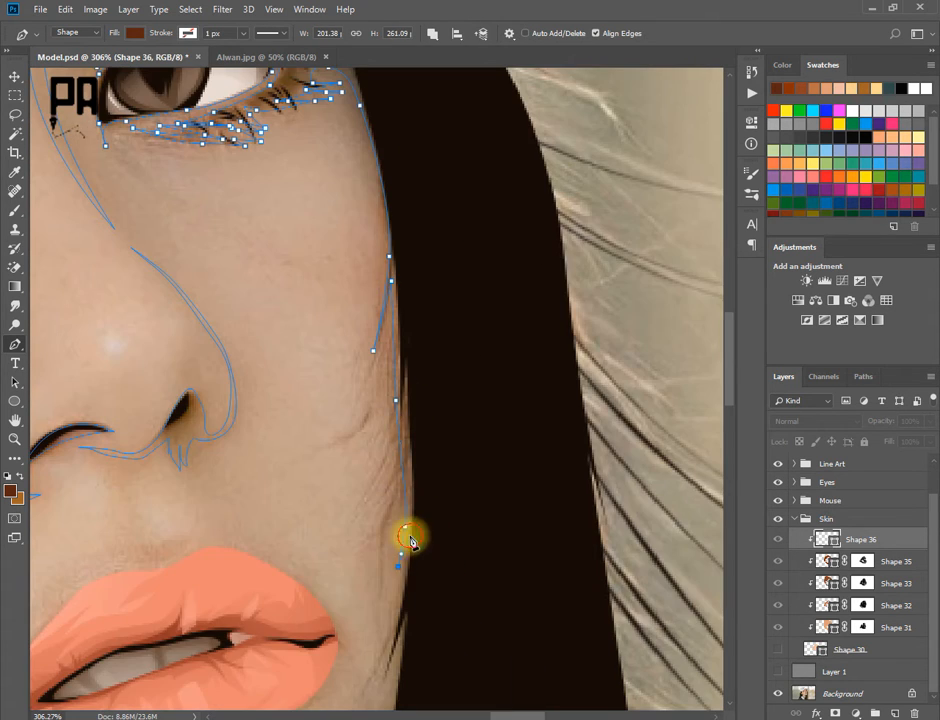
- Continue the path along the hair edge from beside the mouth down toward the chin
click(410, 537)
drag(397, 597, 400, 410)
click(392, 449)
click(382, 508)
click(396, 467)
- Carry the path around the chin and along the jawline toward the ear
drag(396, 565, 416, 414)
drag(340, 466, 506, 412)
drag(548, 394, 525, 405)
drag(350, 458, 645, 453)
drag(512, 449, 426, 443)
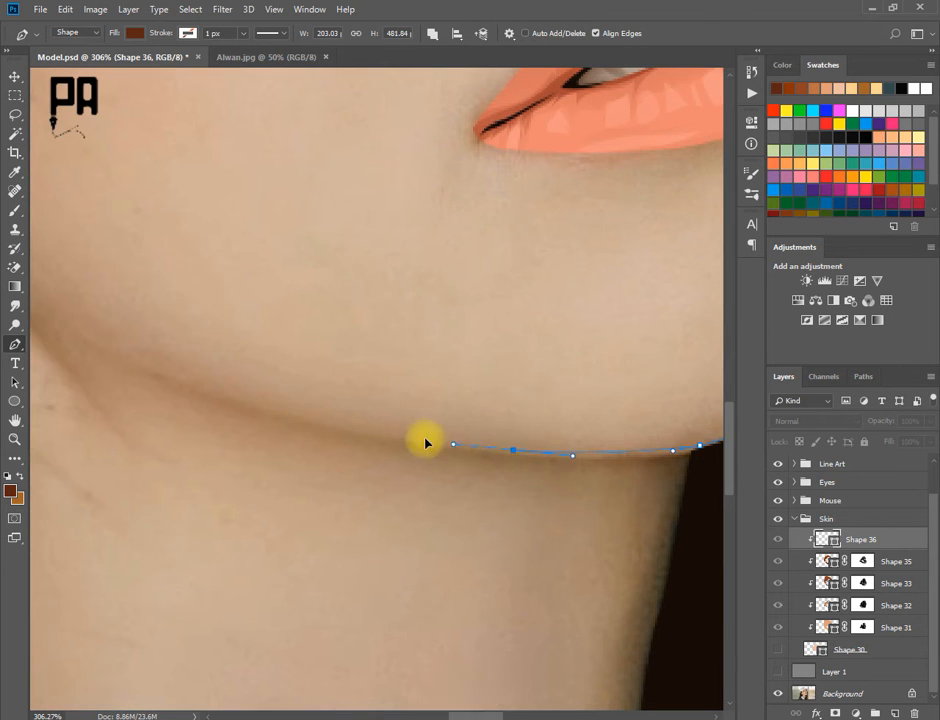
drag(300, 410, 690, 472)
drag(565, 447, 506, 426)
click(435, 393)
- Loop the path back beneath the chin and up outside the hair on the right side of the face
drag(635, 494, 718, 531)
scroll(718, 531, down, 5)
drag(529, 476, 623, 447)
drag(571, 159, 541, 185)
scroll(525, 166, up, 4)
- Run the path over the right eyebrow and down beside the nose bridge, closing it around the upper eyelid
drag(471, 345, 437, 336)
drag(354, 370, 341, 386)
click(308, 394)
key(ctrl+z)
click(307, 392)
drag(277, 471, 274, 511)
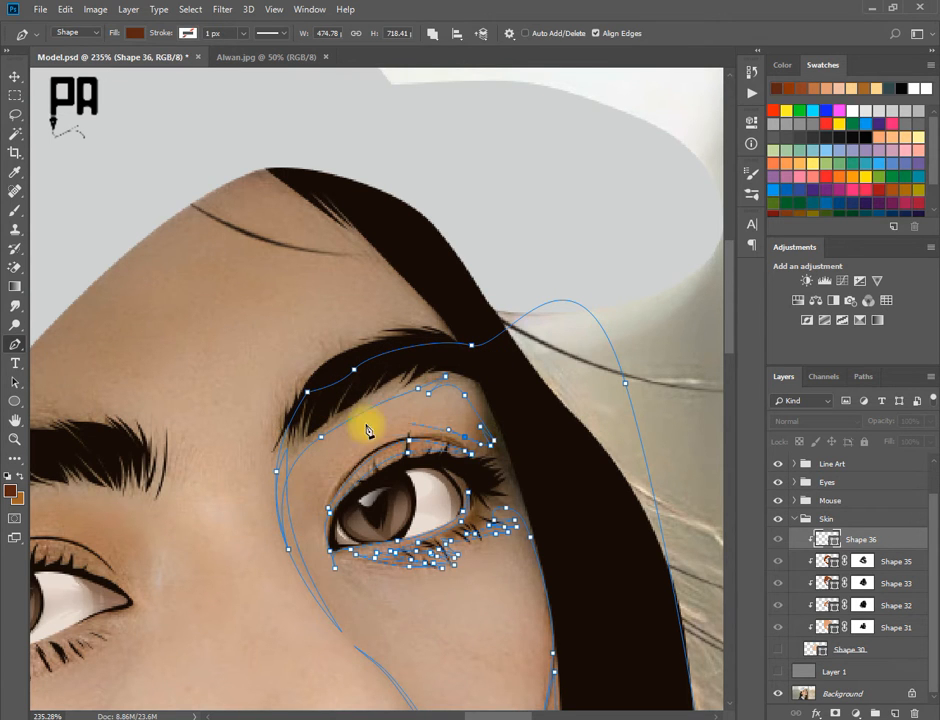
- Add a closed shadow subpath from the left eyebrow's inner end down the side of the nose bridge
scroll(297, 592, down, 5)
drag(328, 619, 426, 340)
scroll(350, 313, up, 3)
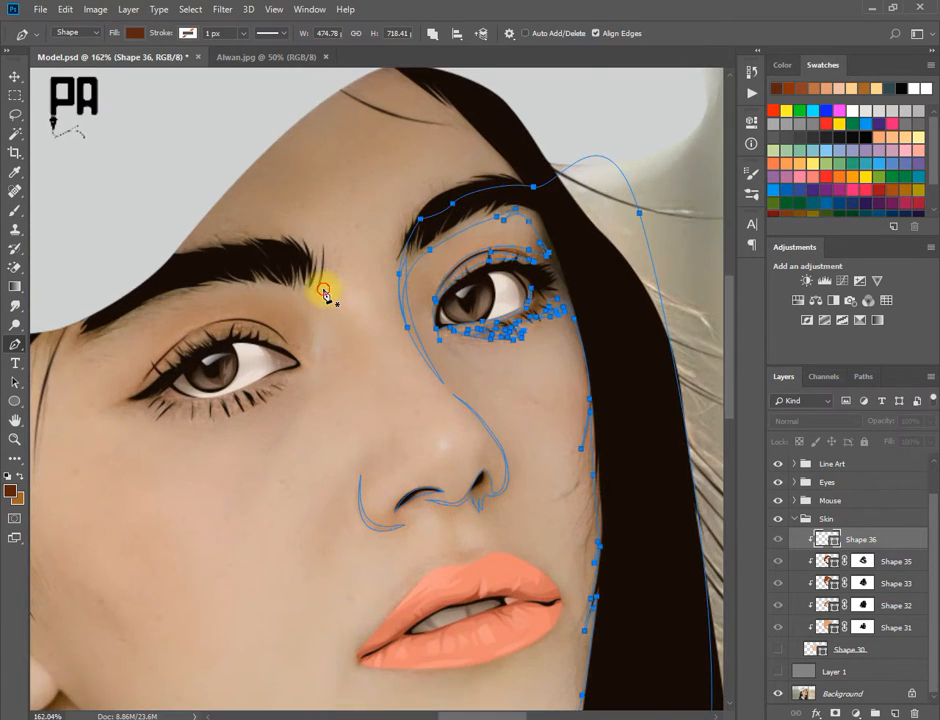
click(323, 288)
drag(368, 342, 378, 359)
click(366, 388)
click(322, 289)
- Trace a closed shading subpath around the left eye, following the lid crease, lash line and both eye corners
scroll(275, 327, down, 4)
drag(275, 327, 331, 350)
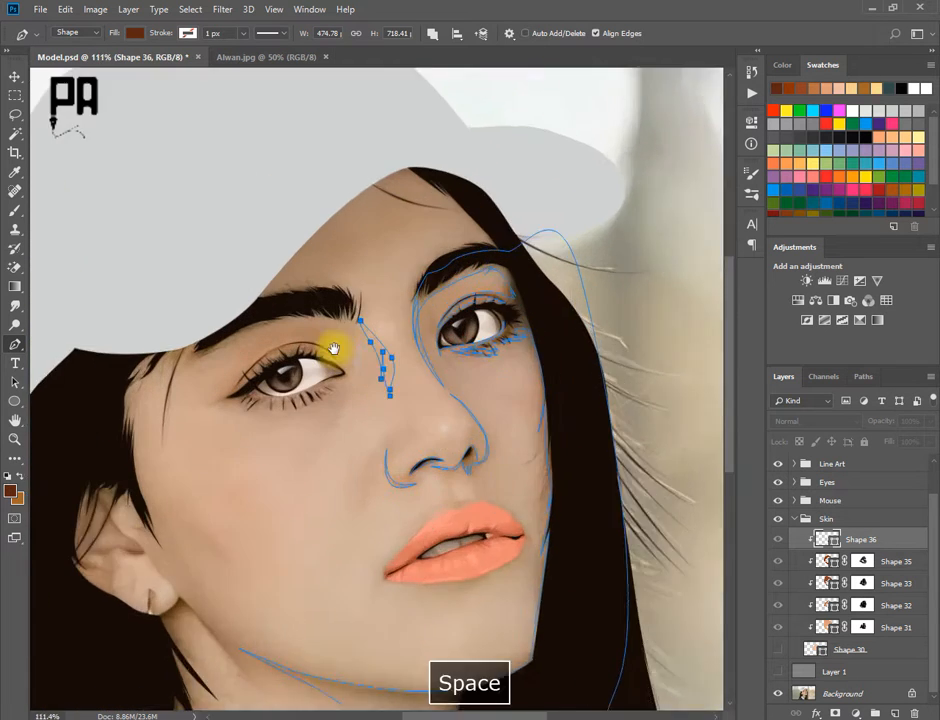
scroll(296, 420, up, 10)
drag(296, 420, 401, 493)
scroll(401, 493, up, 1)
click(188, 456)
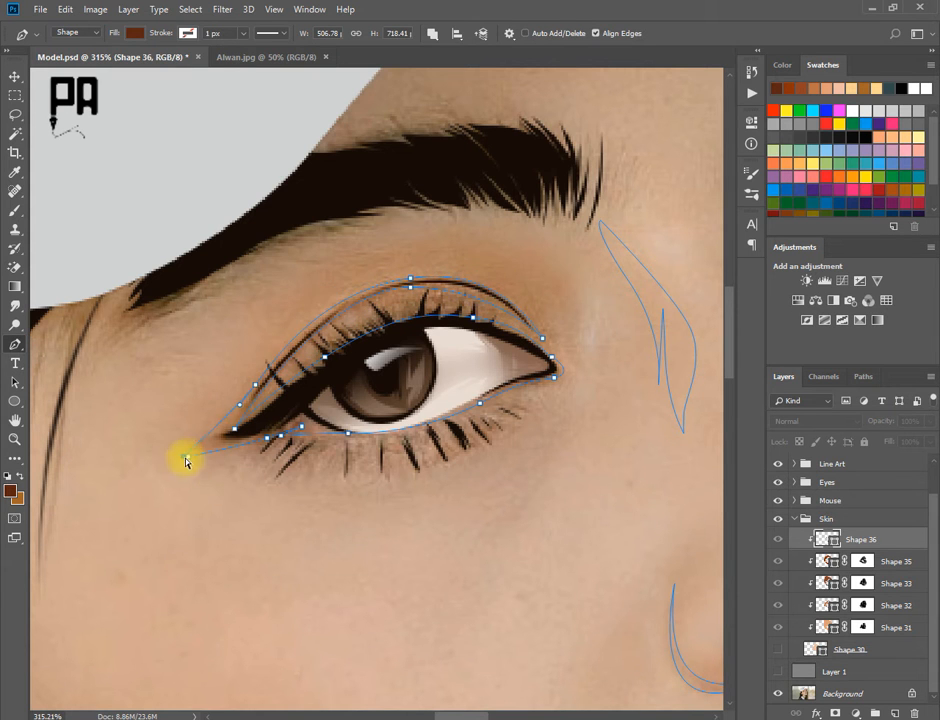
- Trace a closed shadow subpath beneath the earlobe and along the adjoining edge of the jaw
scroll(292, 448, down, 8)
drag(378, 503, 270, 474)
scroll(240, 522, up, 6)
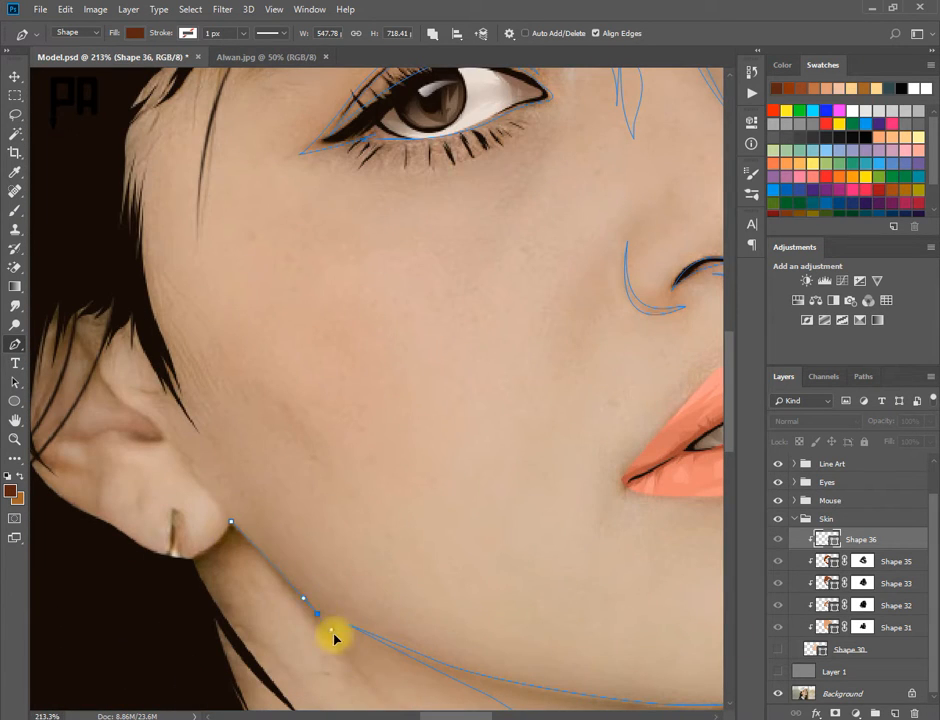
key(ctrl+alt+z)
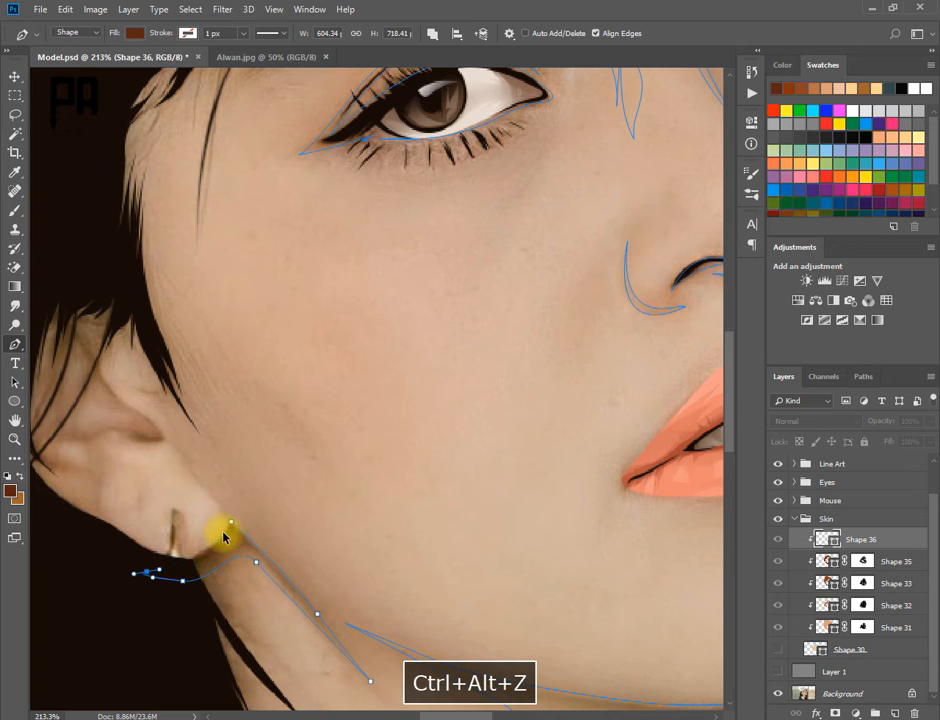
key(ctrl+alt+z)
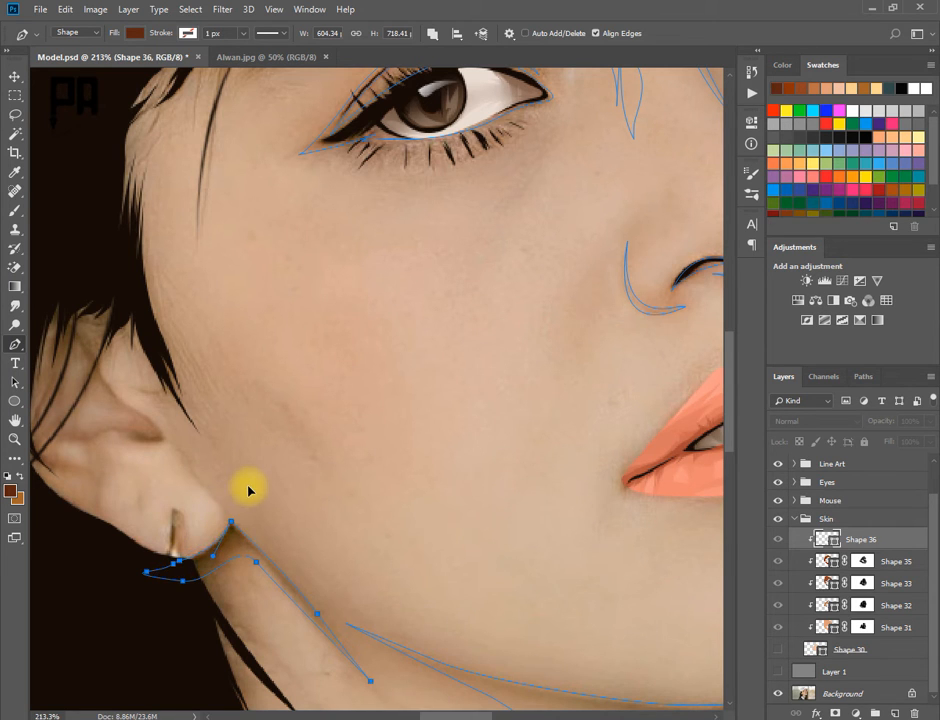
- Add closed shading subpaths along the inner ear fold and at the ear's outer rim
scroll(144, 441, up, 6)
drag(144, 441, 400, 562)
click(332, 512)
drag(391, 557, 376, 549)
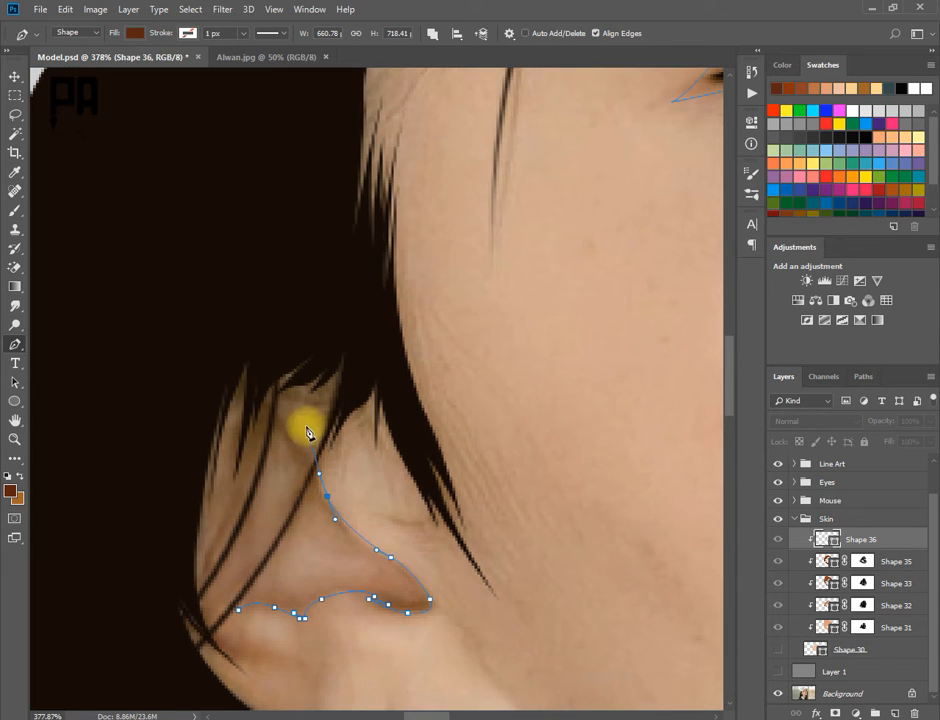
drag(242, 596, 210, 506)
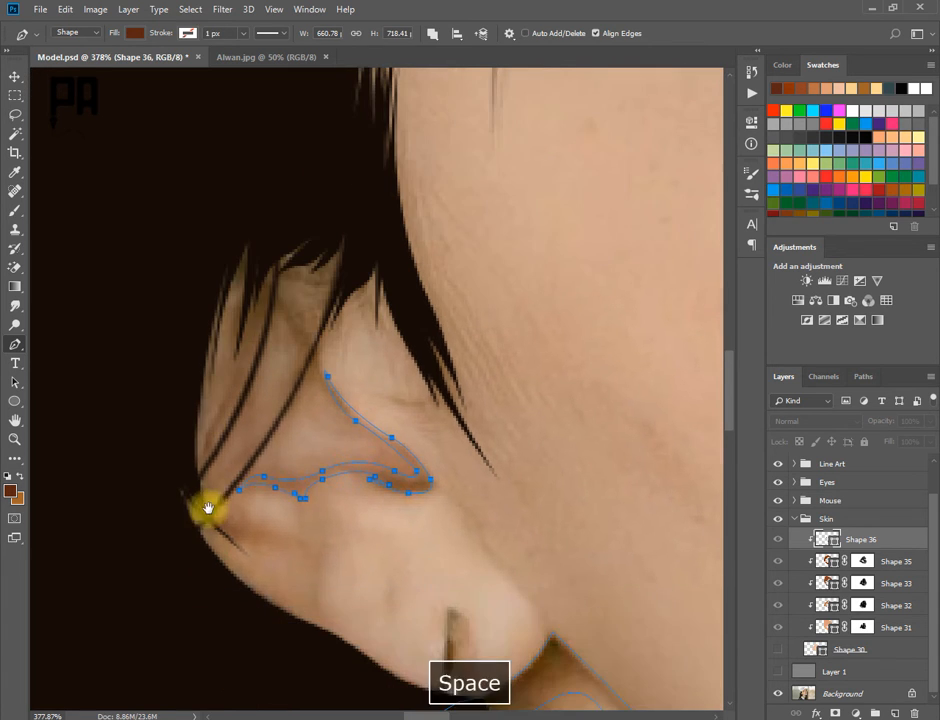
key(space)
drag(178, 492, 168, 567)
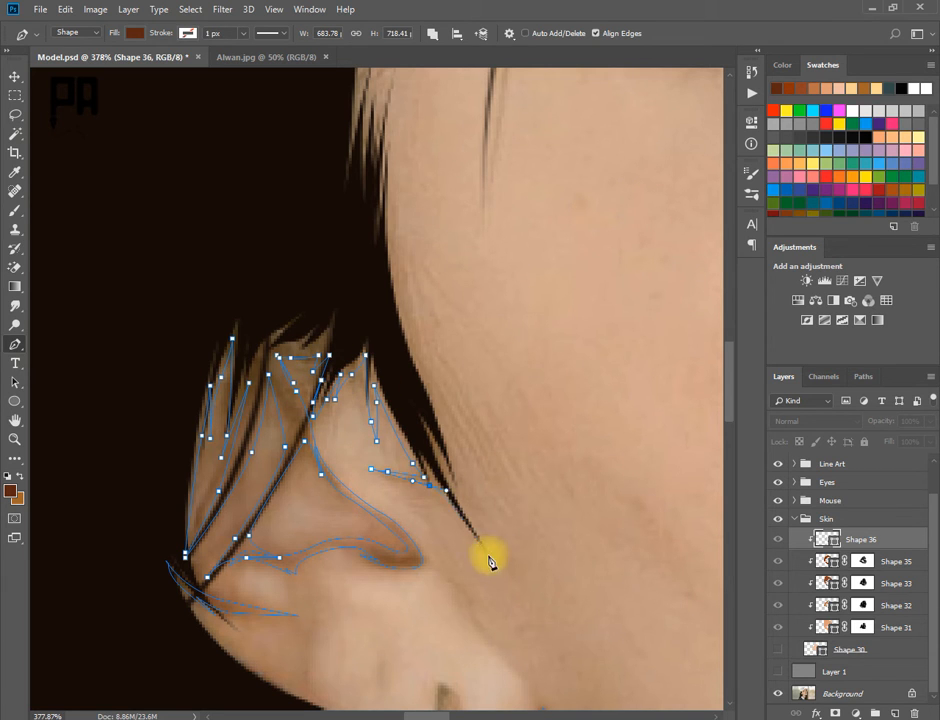
- Loop the upper-ear shading path over the surrounding hair and close it at the ear's outer edge
click(325, 247)
scroll(250, 254, down, 1)
drag(181, 249, 146, 277)
drag(138, 342, 140, 421)
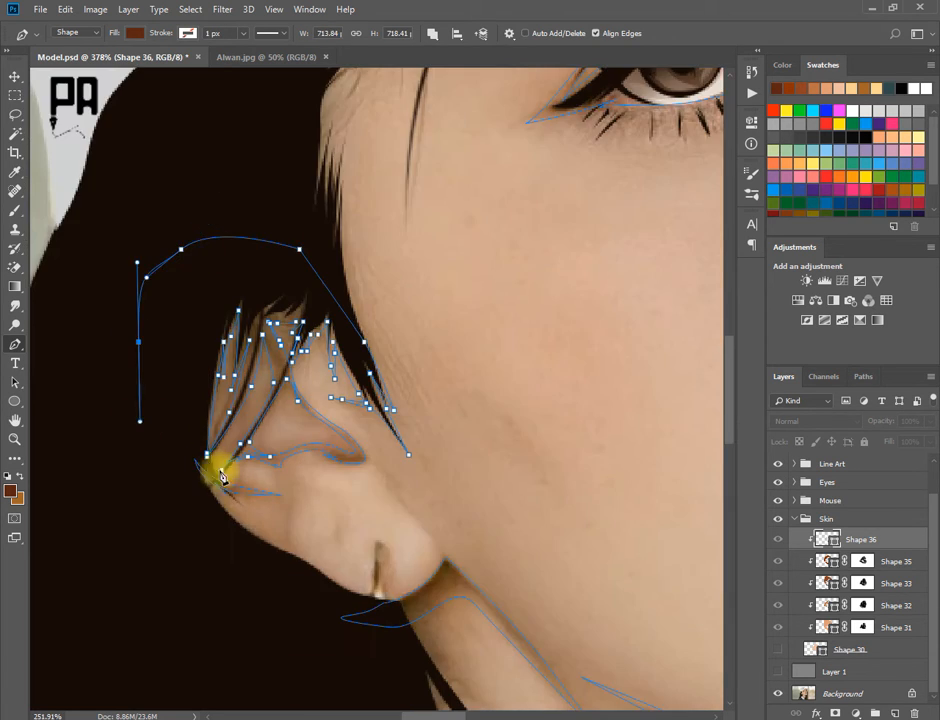
scroll(233, 465, up, 2)
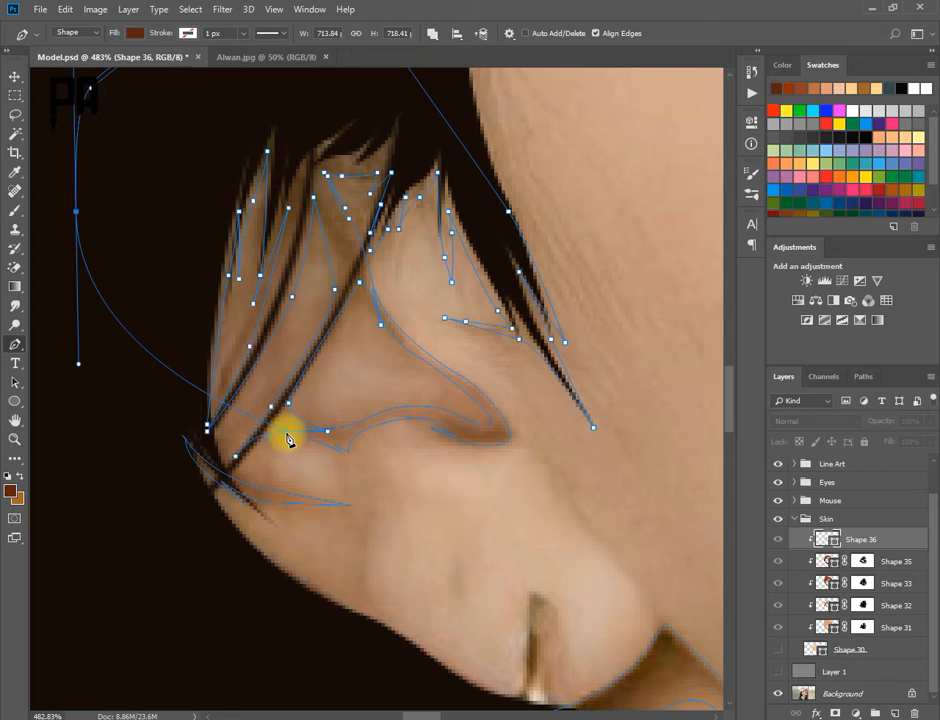
click(207, 430)
- Add a small closed shadow subpath just above the centre of the upper lip
scroll(238, 449, down, 4)
scroll(344, 361, up, 2)
drag(535, 302, 365, 352)
scroll(344, 361, up, 2)
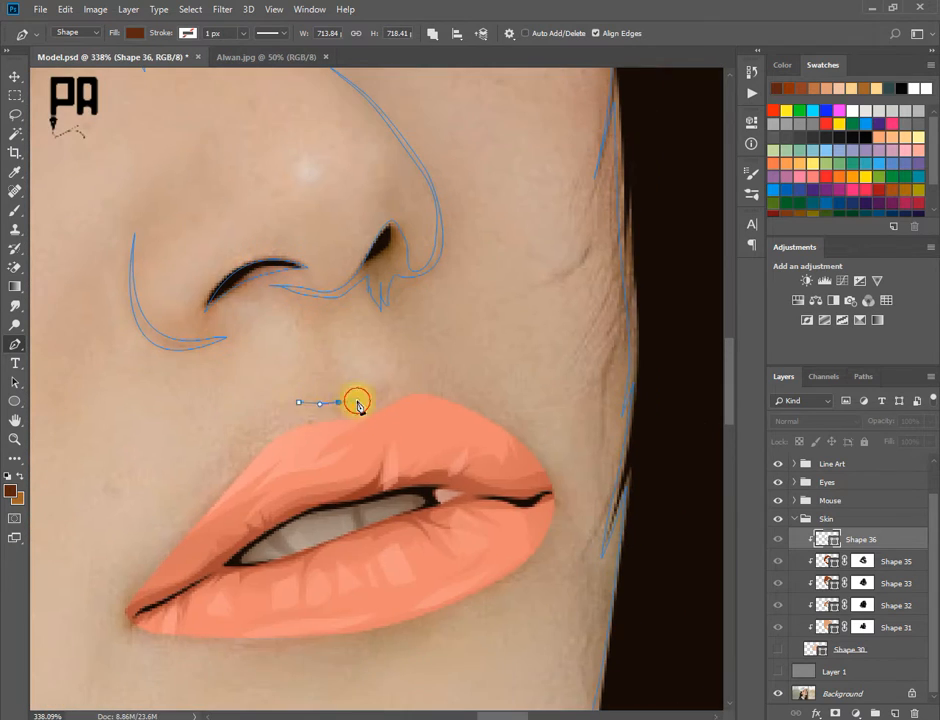
scroll(299, 405, down, 5)
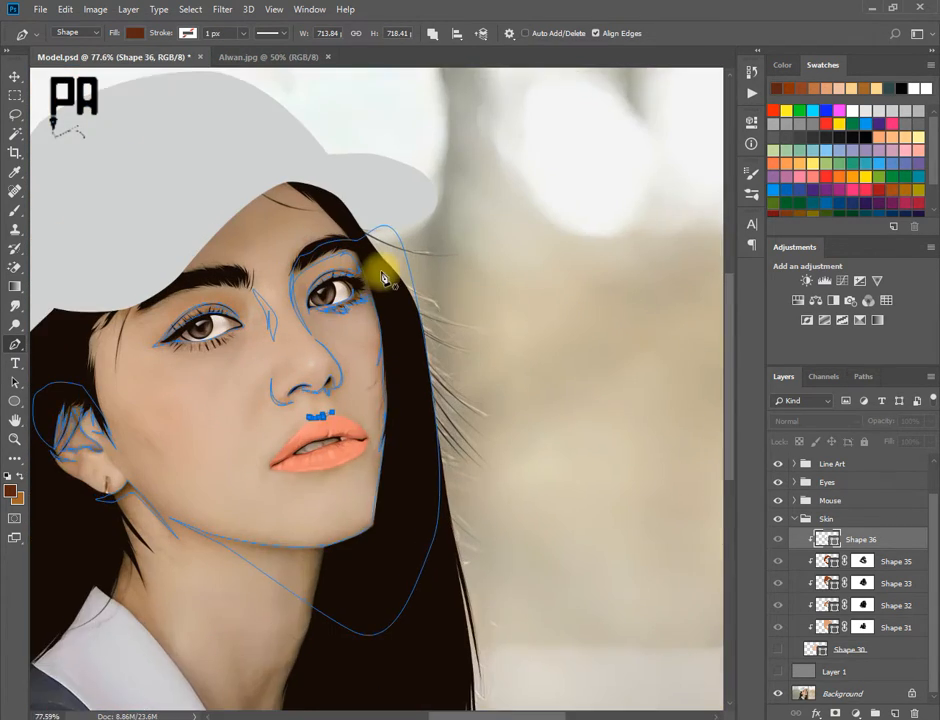
scroll(243, 269, up, 2)
scroll(193, 273, down, 4)
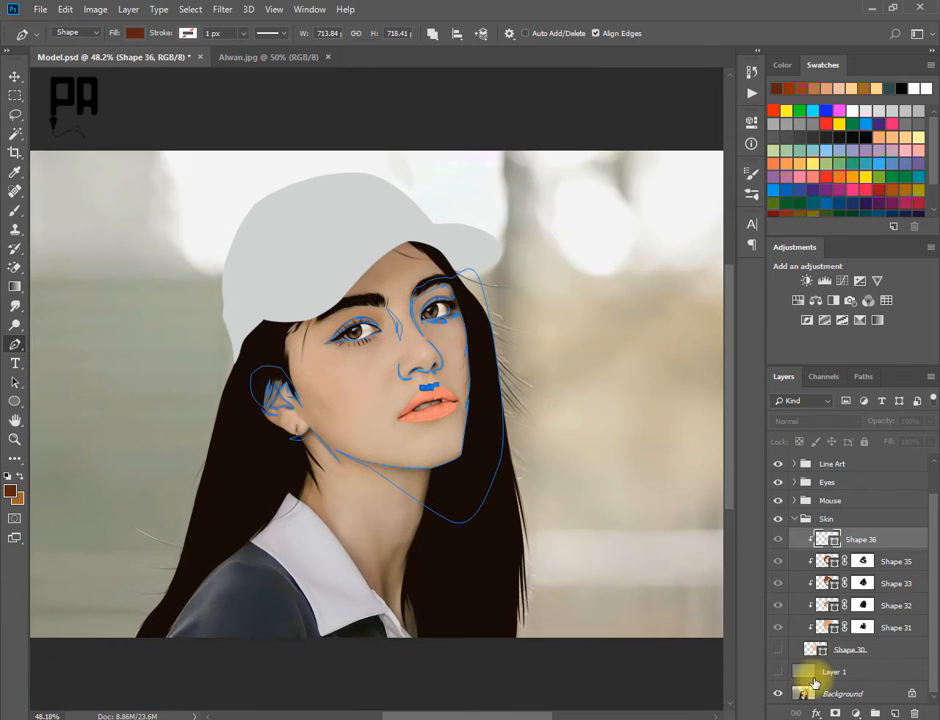
- Show the base skin shape, add a layer mask to the dark ear and facial shading, and brush black to soften its edges
click(778, 649)
key(b)
click(835, 711)
key(ctrl+d)
click(287, 408)
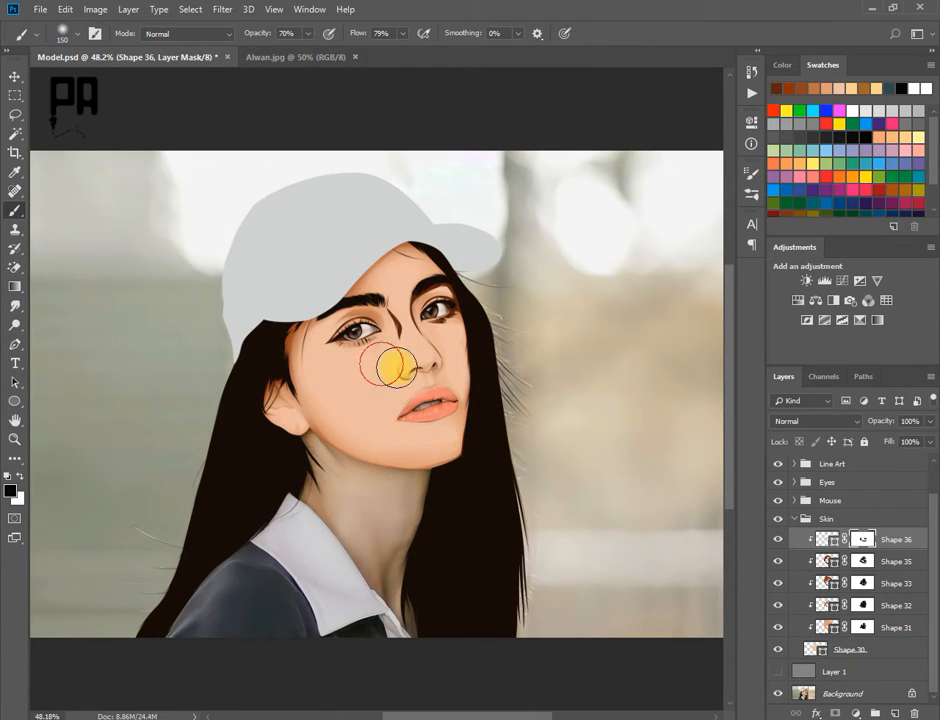
scroll(390, 293, down, 2)
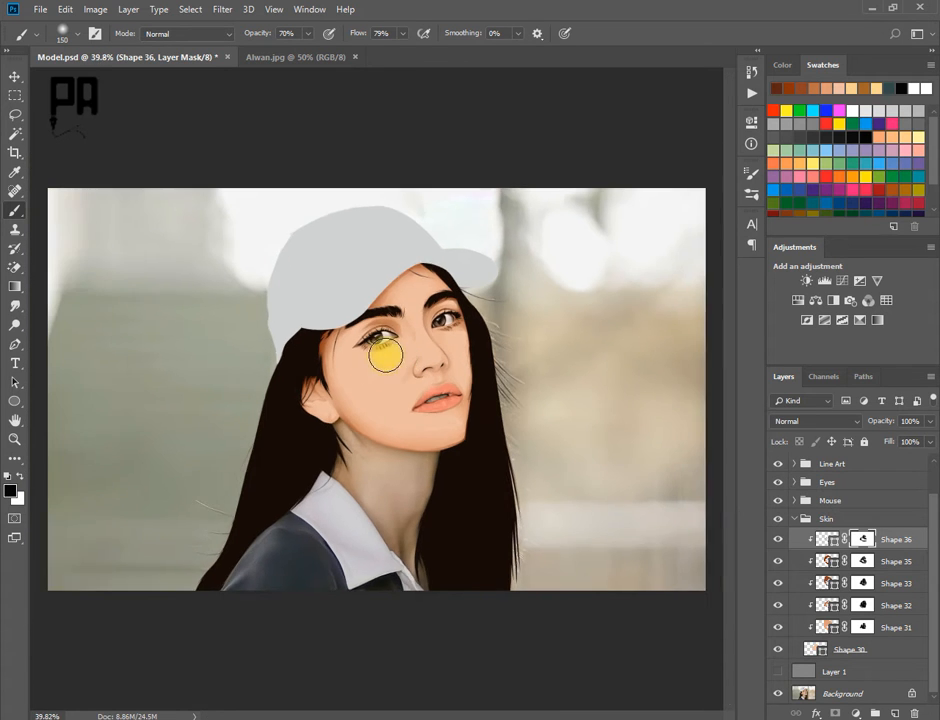
scroll(405, 296, up, 7)
scroll(408, 305, down, 3)
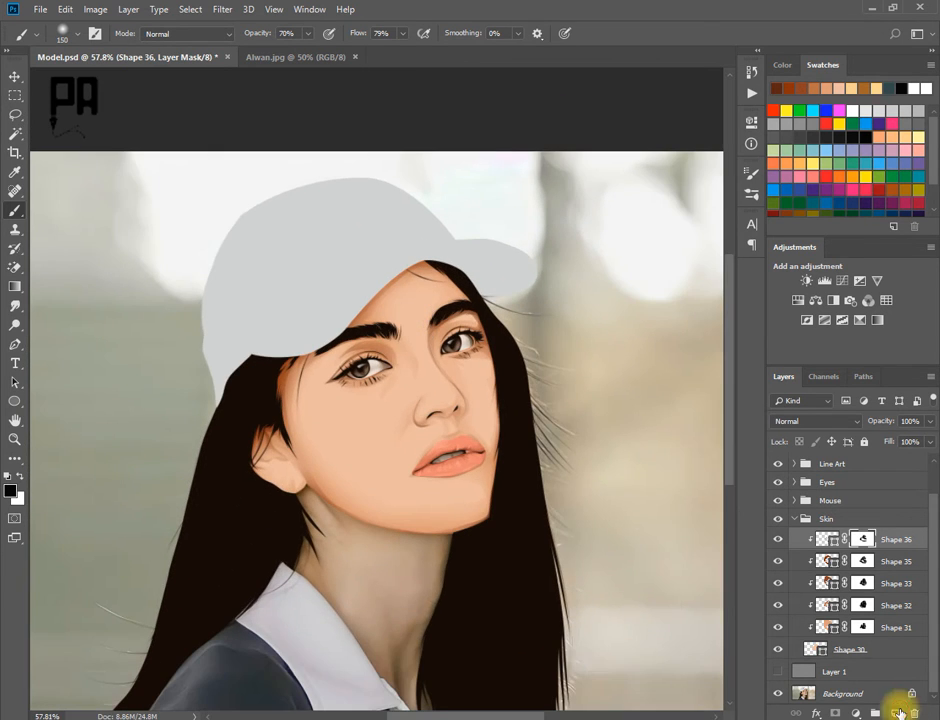
- Create a new layer clipped above the shading, load Shape 31's outline as a guide selection, and sample a pale highlight colour from Alwan.jpg
click(896, 712)
alt+click(850, 550)
ctrl+click(827, 647)
click(243, 62)
alt+click(550, 348)
click(164, 61)
- Hide the base skin shape and trace a closed pale highlight on the cheek, running from beside the inner eye corner down the cheek
scroll(400, 370, up, 4)
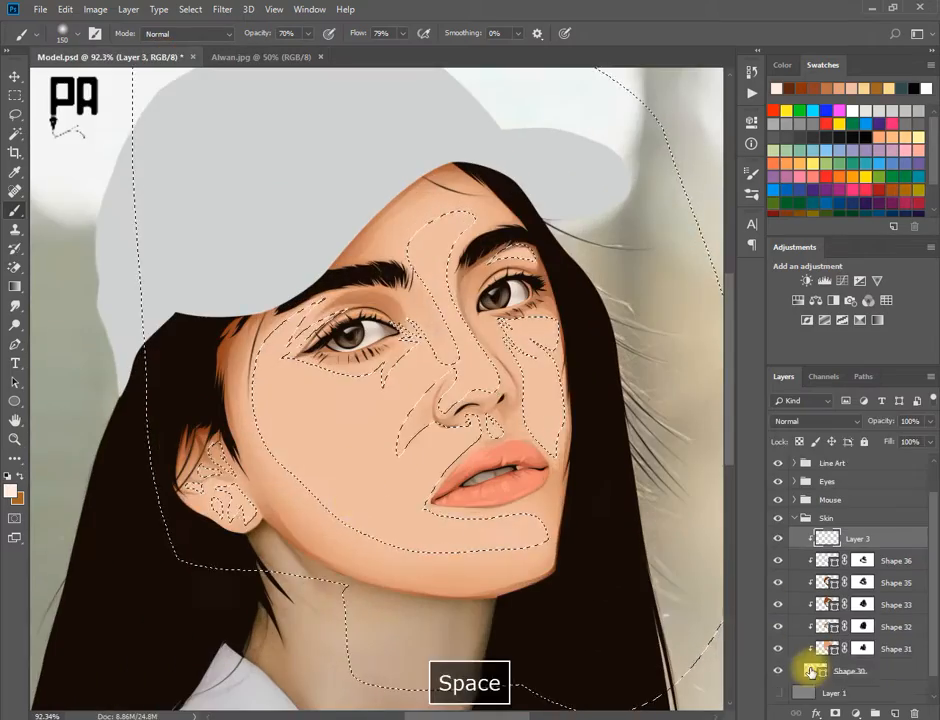
click(778, 650)
scroll(394, 407, up, 4)
key(ctrl+d)
key(p)
scroll(432, 362, up, 3)
click(396, 264)
click(413, 317)
drag(336, 436, 304, 480)
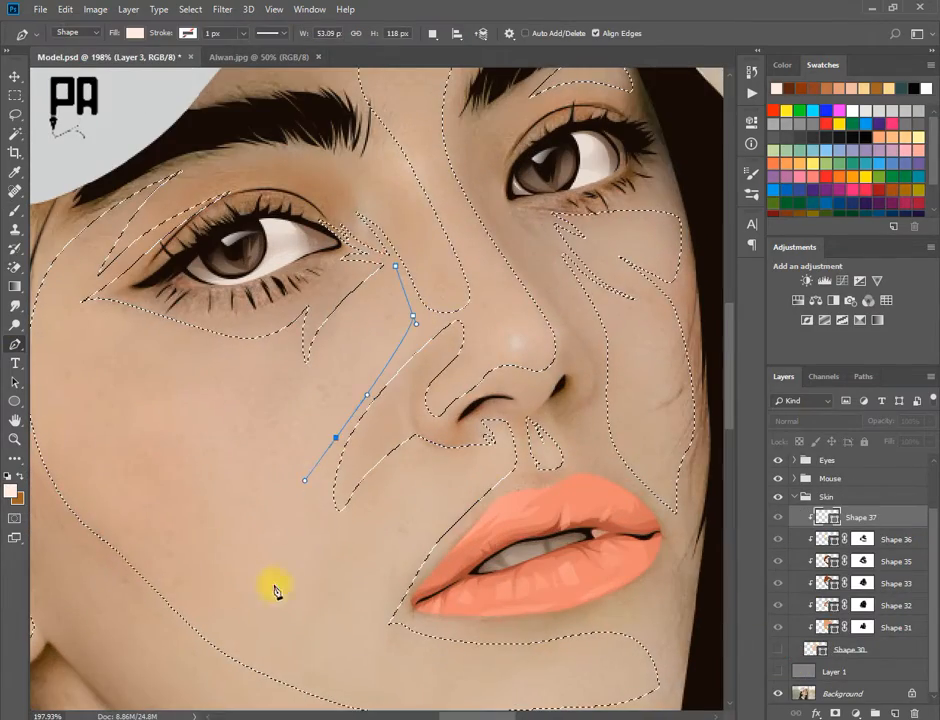
drag(268, 591, 242, 579)
drag(191, 430, 187, 403)
drag(283, 381, 310, 367)
click(396, 264)
- Add a closed highlight subpath between the nostril and the mouth corner, following the guide selection above the upper lip
key(plus)
click(471, 401)
click(472, 430)
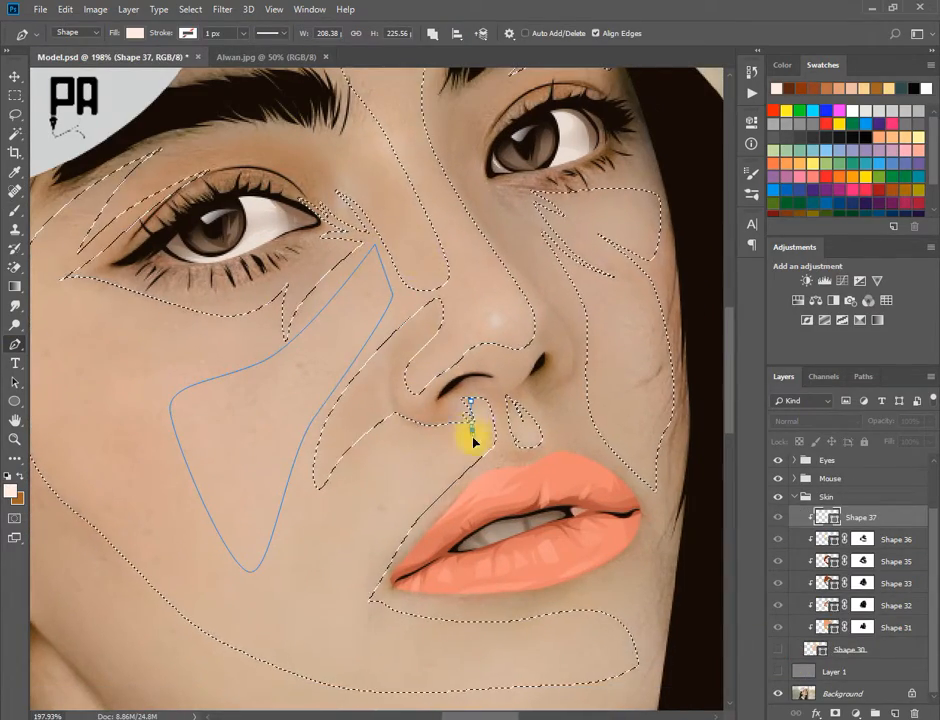
drag(417, 433, 395, 431)
drag(362, 449, 348, 468)
click(338, 536)
click(336, 571)
mouse_move(424, 506)
mouse_down()
mouse_move(487, 423)
mouse_move(529, 451)
mouse_up()
click(471, 401)
- Add a small teardrop highlight in the philtrum and a curved highlight on the tip of the nose
scroll(537, 435, up, 4)
click(496, 391)
click(535, 435)
mouse_move(529, 420)
mouse_down()
mouse_move(520, 419)
mouse_move(541, 483)
mouse_up()
drag(447, 373, 457, 413)
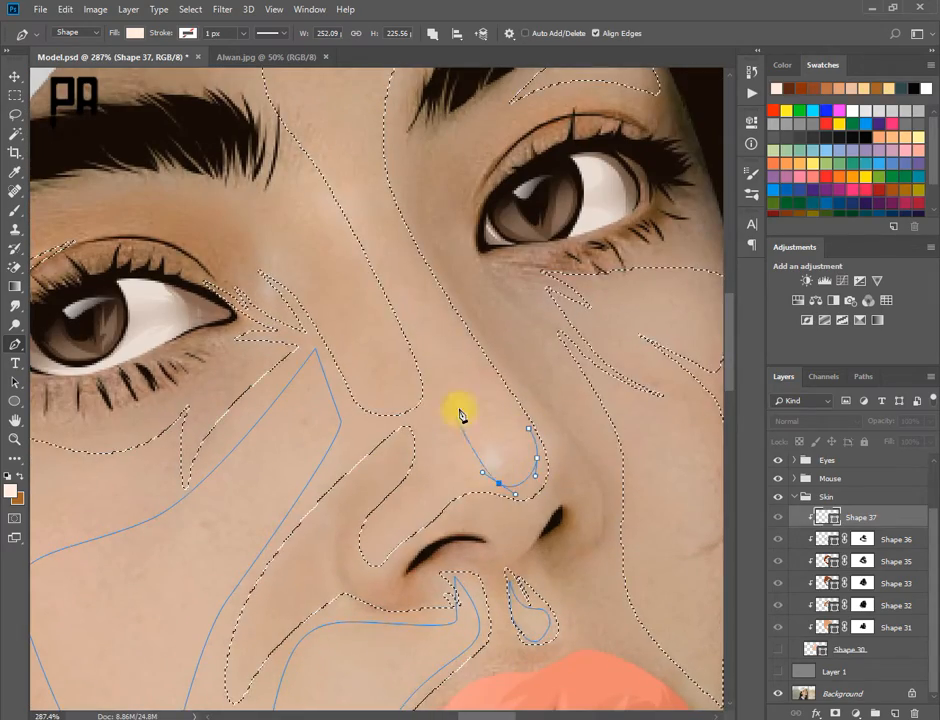
click(531, 432)
- Add two closed highlight subpaths on the far cheek, one beside the nose and one just under the eye
scroll(368, 423, down, 3)
scroll(368, 423, down, 5)
scroll(413, 451, up, 5)
click(345, 387)
drag(367, 455, 367, 480)
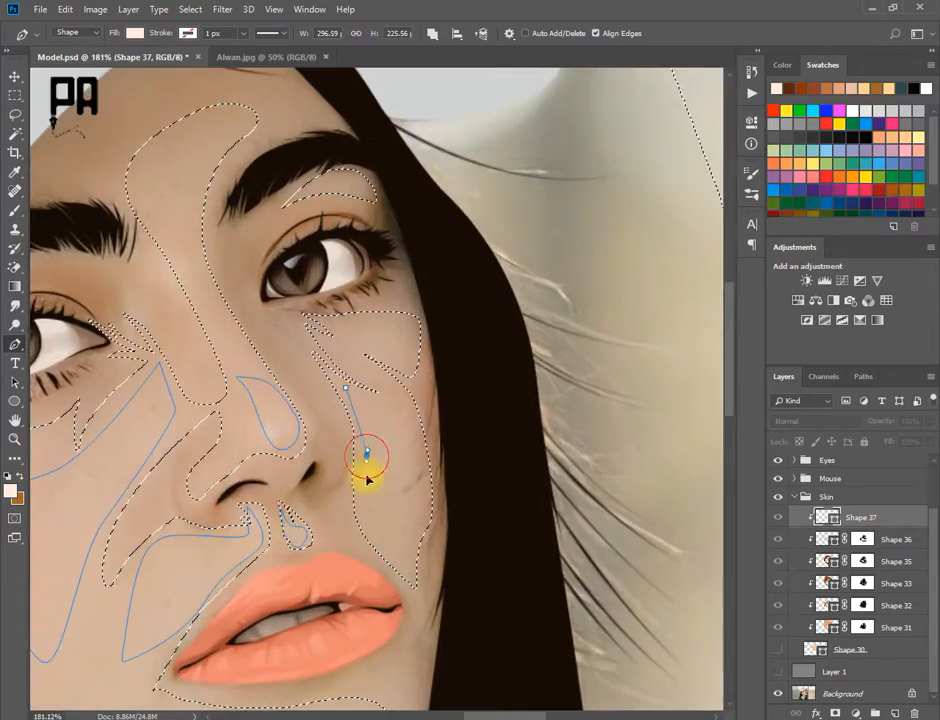
click(346, 388)
click(399, 367)
click(336, 325)
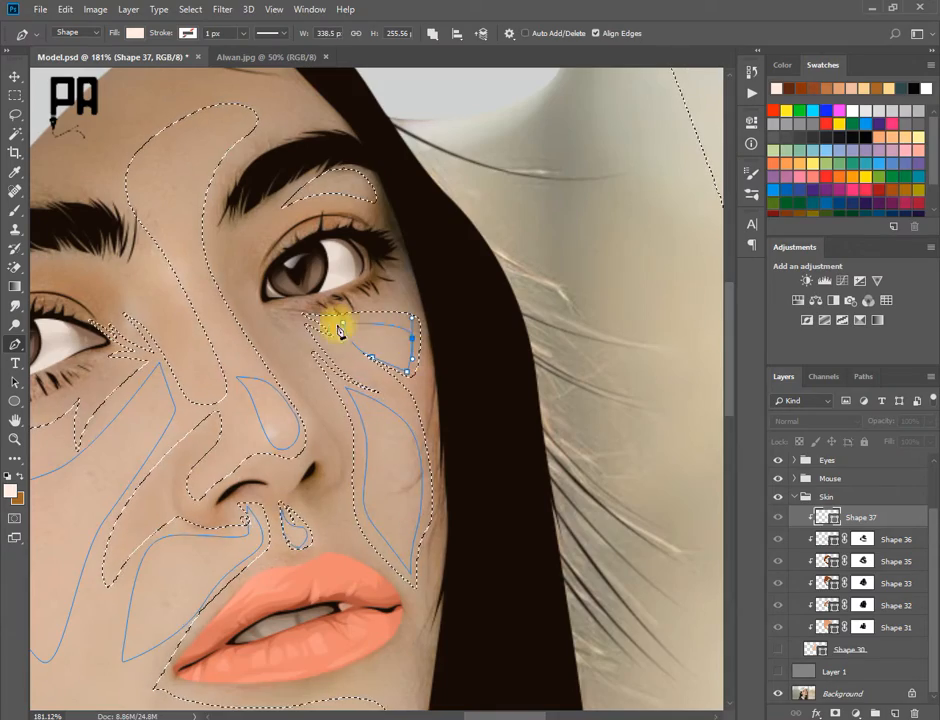
- Add a narrow closed highlight subpath down the bridge of the nose between the eyes
scroll(336, 325, down, 6)
scroll(443, 360, up, 6)
click(379, 326)
click(413, 398)
click(450, 419)
click(431, 379)
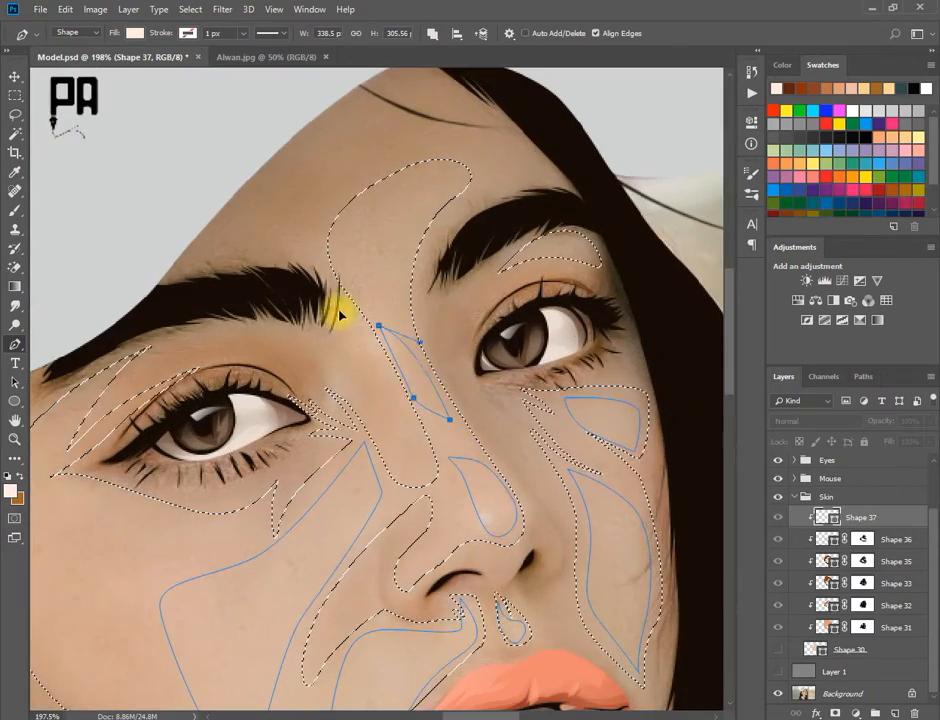
click(397, 325)
click(379, 326)
- Add a small closed highlight subpath on the brow bone between the far eyebrow and eyelid
scroll(460, 300, up, 1)
click(424, 340)
click(472, 339)
click(503, 343)
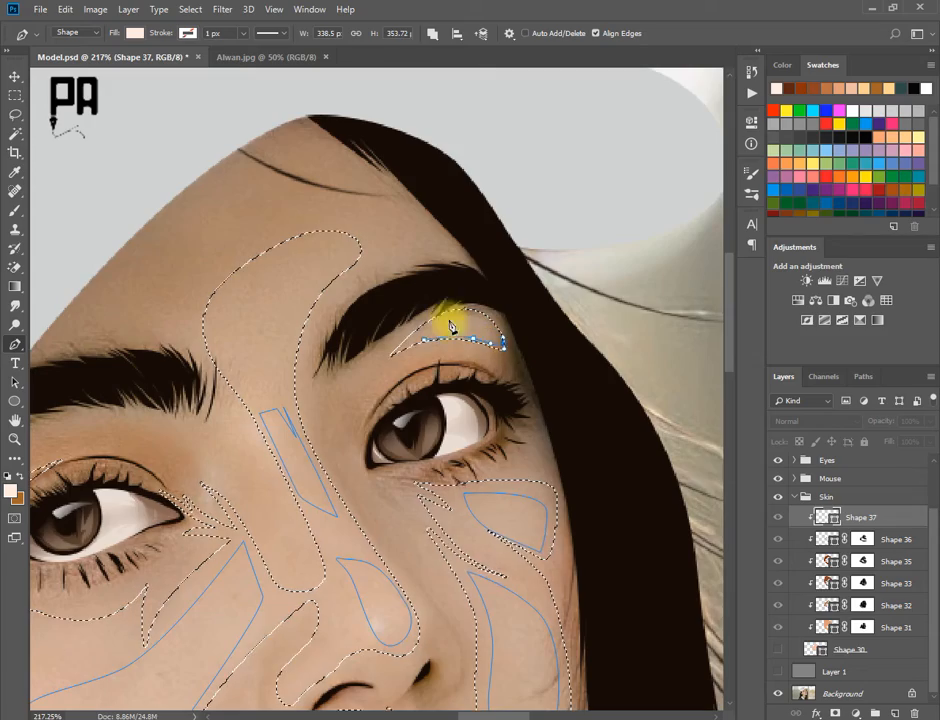
drag(424, 340, 375, 398)
- Trace small closed highlight subpaths in the ear folds and on the earlobe, inside the guide selection
scroll(375, 398, down, 3)
drag(378, 336, 220, 405)
scroll(220, 405, up, 6)
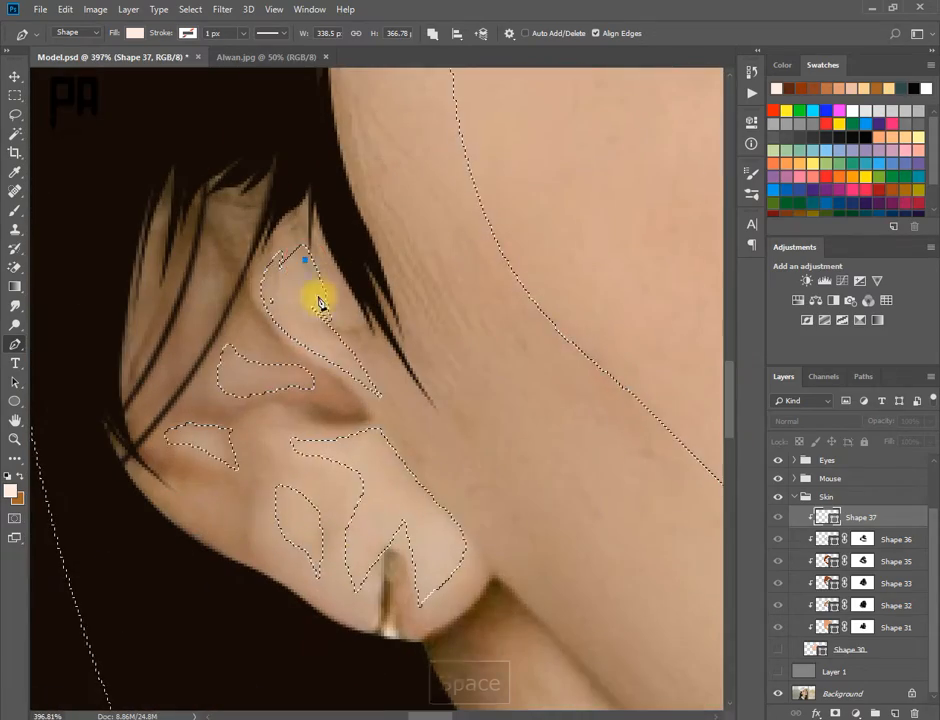
click(311, 382)
key(ctrl+z)
click(302, 373)
drag(232, 353, 213, 337)
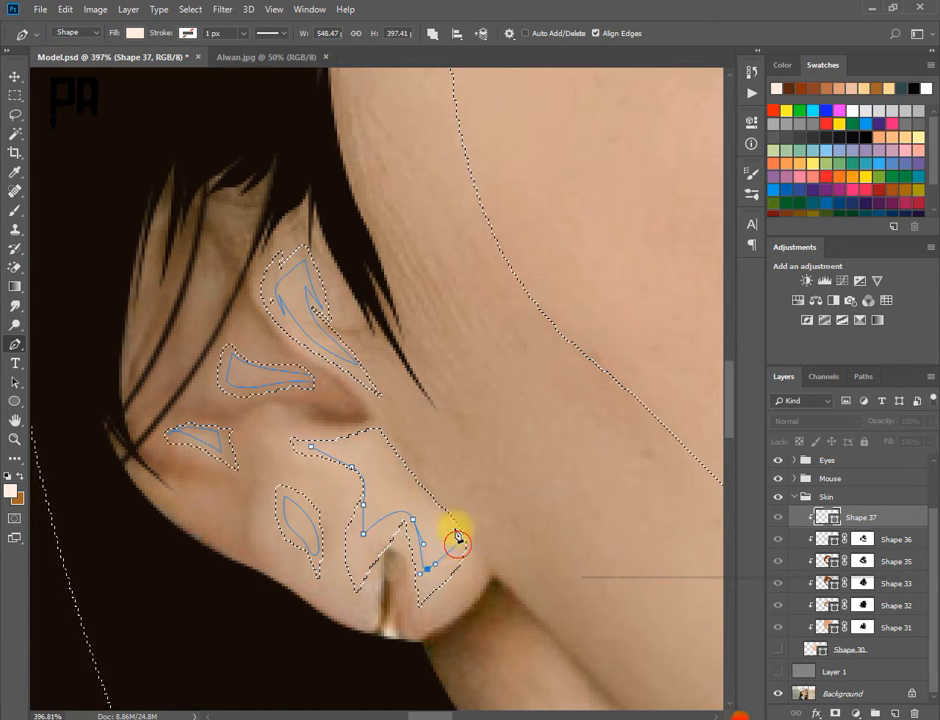
- Clear the guide selection and show the base skin shape beneath the highlights
scroll(260, 438, down, 6)
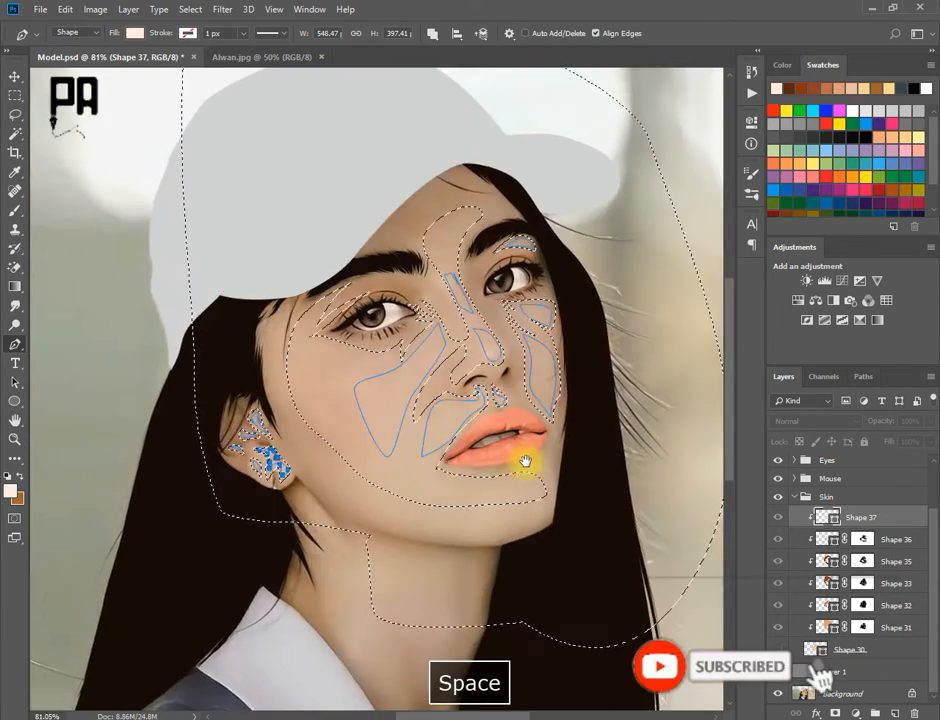
scroll(530, 290, up, 6)
key(ctrl+d)
scroll(545, 368, down, 10)
scroll(545, 438, down, 5)
click(778, 497)
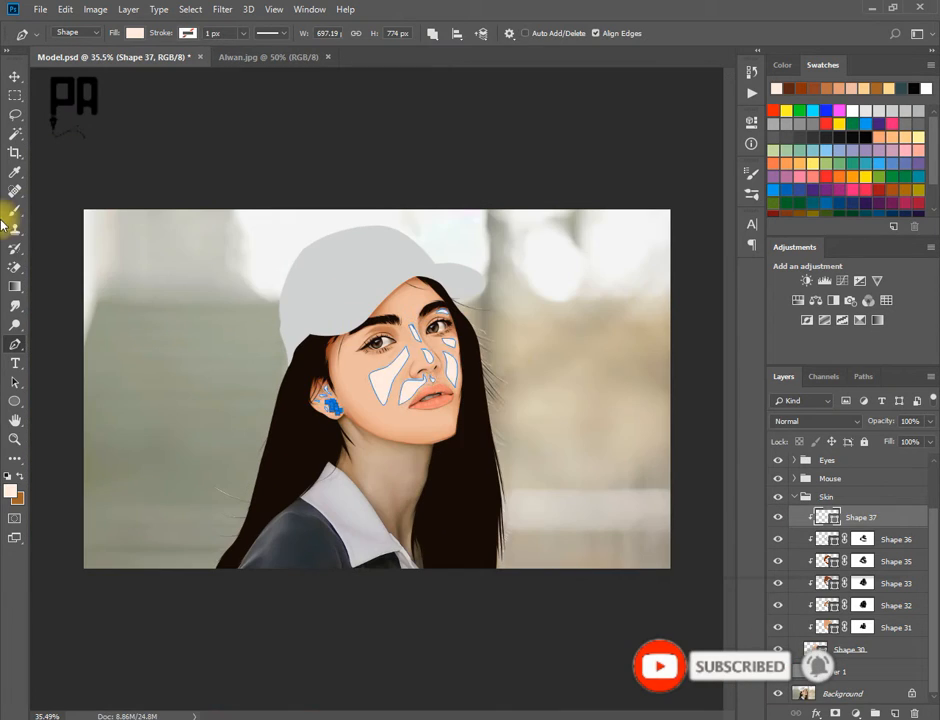
- Add a layer mask to the highlight shape and blend it into the face with a soft black brush, enlarging it to 200 px
click(15, 211)
click(835, 712)
scroll(312, 355, up, 4)
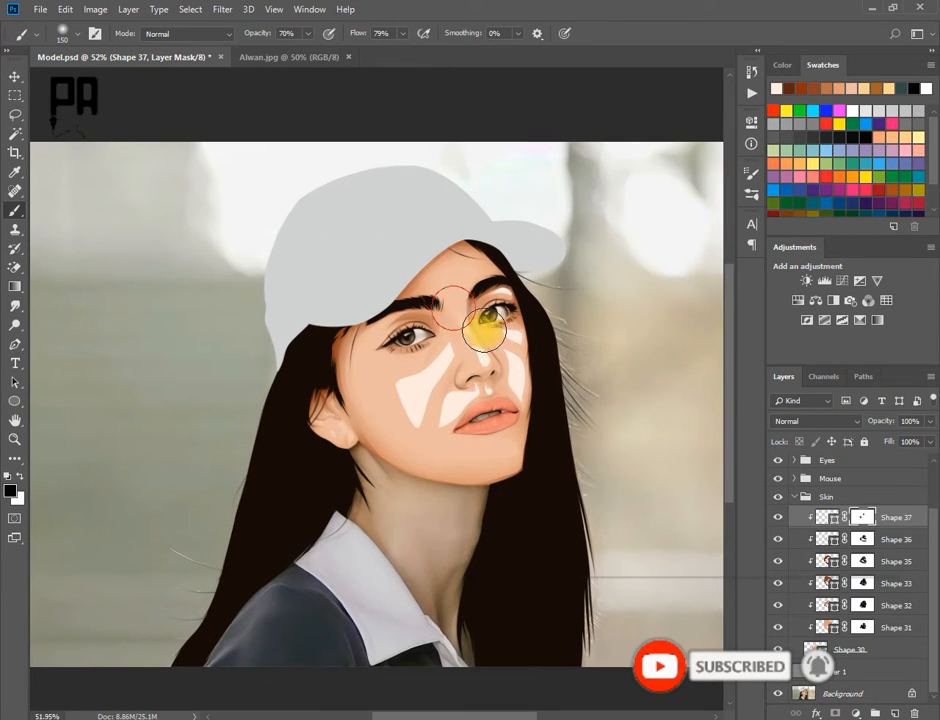
mouse_move(484, 330)
mouse_down()
mouse_move(483, 365)
mouse_move(533, 365)
mouse_up()
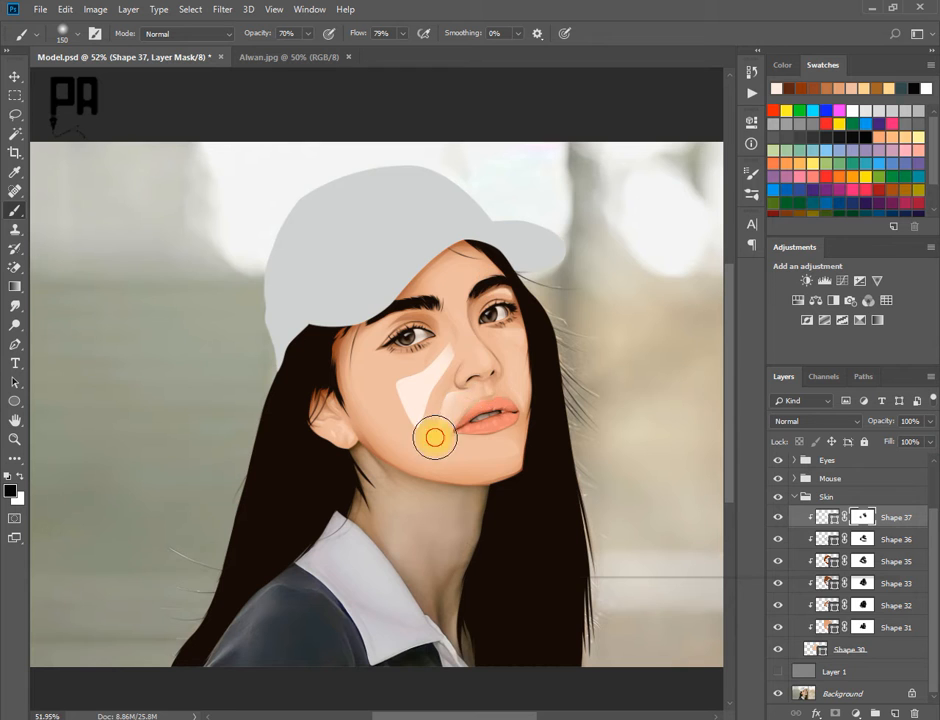
key(bracketright)
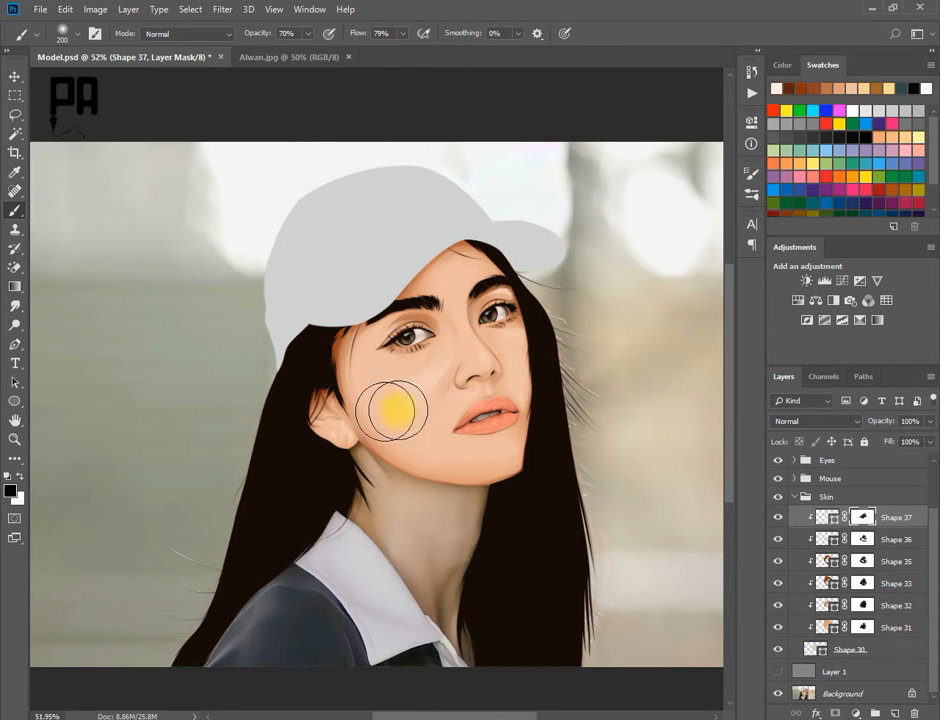
scroll(382, 394, down, 4)
key(ctrl+alt+z)
scroll(522, 348, down, 3)
scroll(474, 355, up, 7)
scroll(474, 355, down, 4)
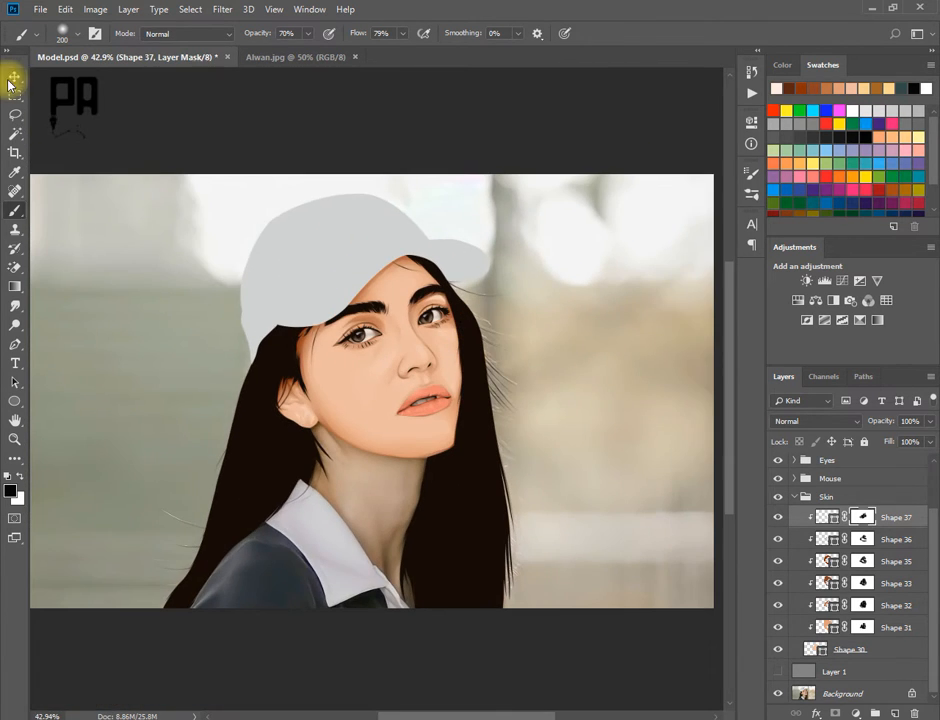
- Group the face layers from Shape 37 down to Shape 30 together inside the Skin group
click(14, 77)
click(795, 497)
key(ctrl+s)
click(858, 578)
click(795, 555)
click(880, 577)
scroll(883, 588, down, 3)
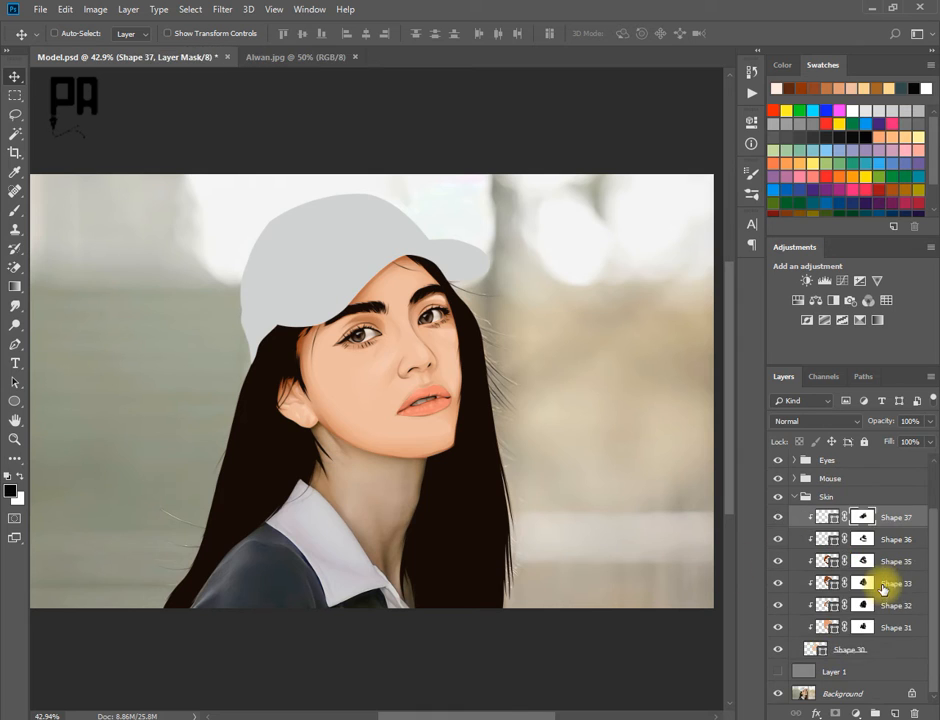
shift+click(868, 649)
key(ctrl+g)
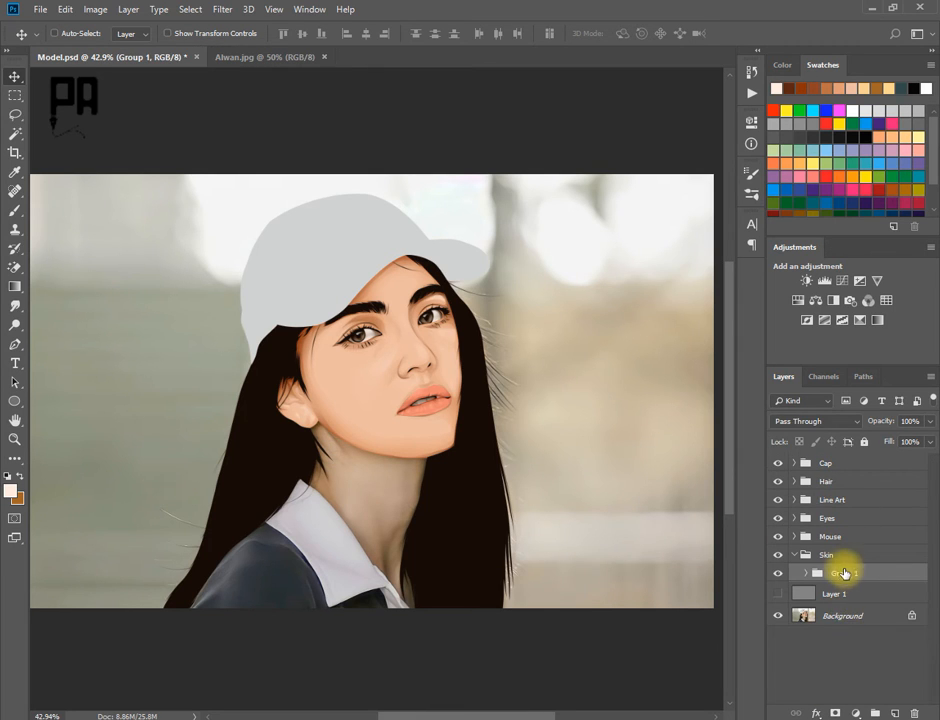
- Create a new layer below Group 1 in the Skin group and sample a light peach skin colour from Alwan.jpg
click(895, 712)
mouse_move(840, 592)
mouse_down()
mouse_move(835, 562)
mouse_move(839, 604)
mouse_up()
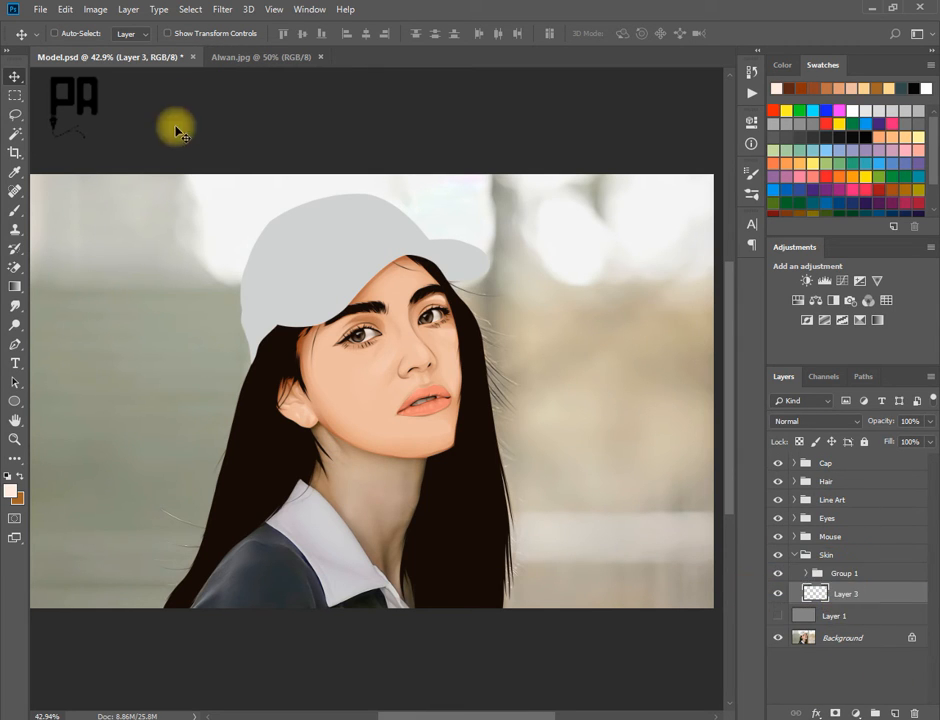
click(258, 57)
click(10, 489)
click(134, 348)
click(391, 462)
click(110, 57)
- Start a neck base shape with the Pen tool, tracing from the collar's upper tip down along its inner edge
click(16, 346)
scroll(430, 569, up, 12)
key(space)
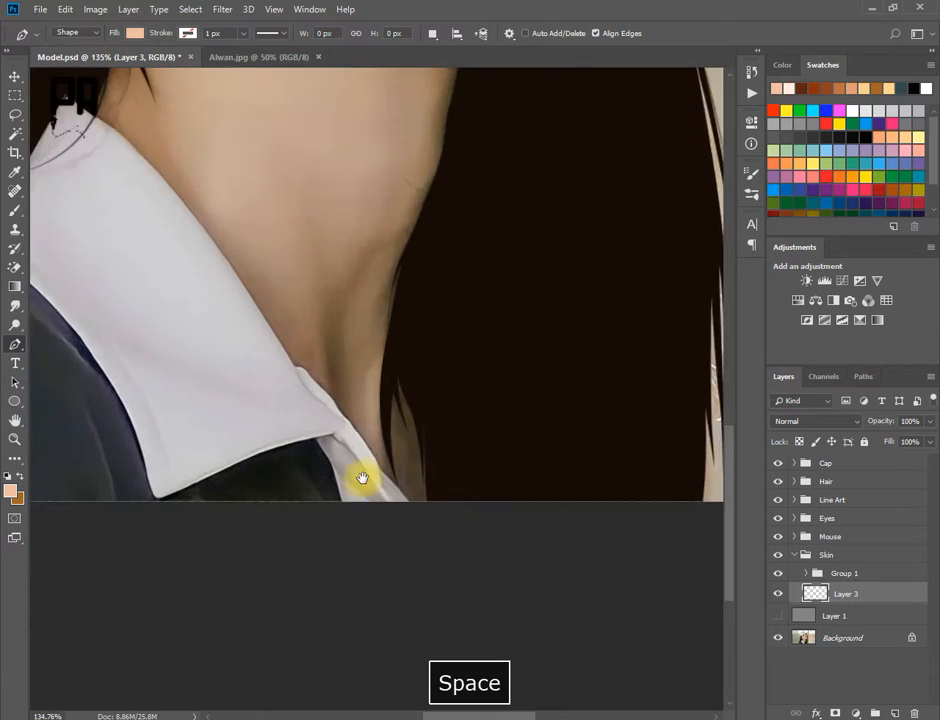
drag(362, 478, 480, 688)
scroll(203, 300, up, 5)
click(206, 355)
drag(228, 378, 237, 386)
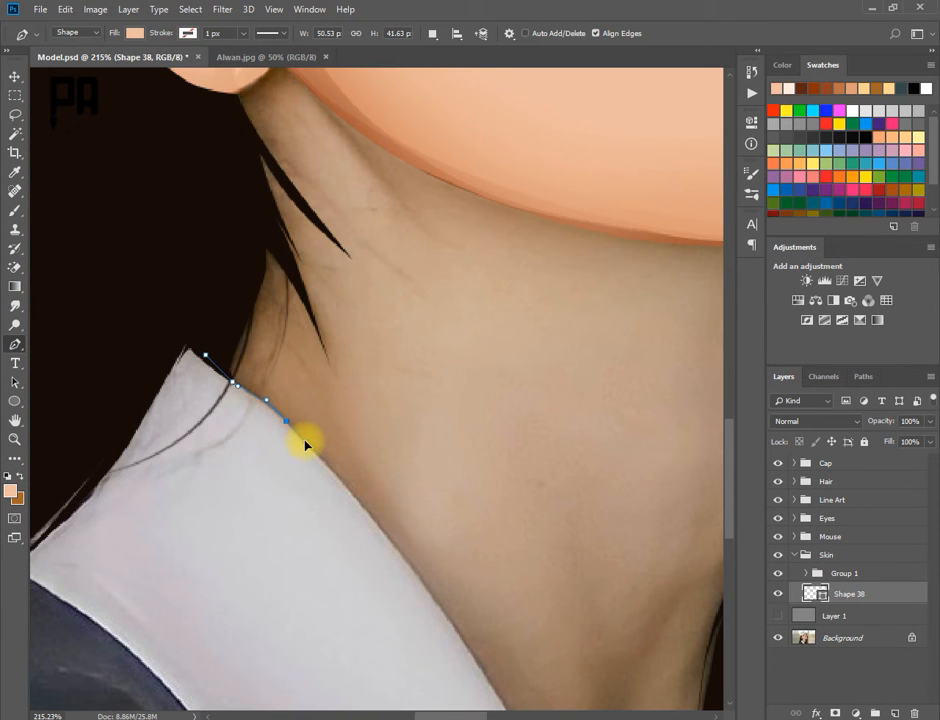
key(space)
drag(456, 624, 395, 456)
click(437, 569)
key(space)
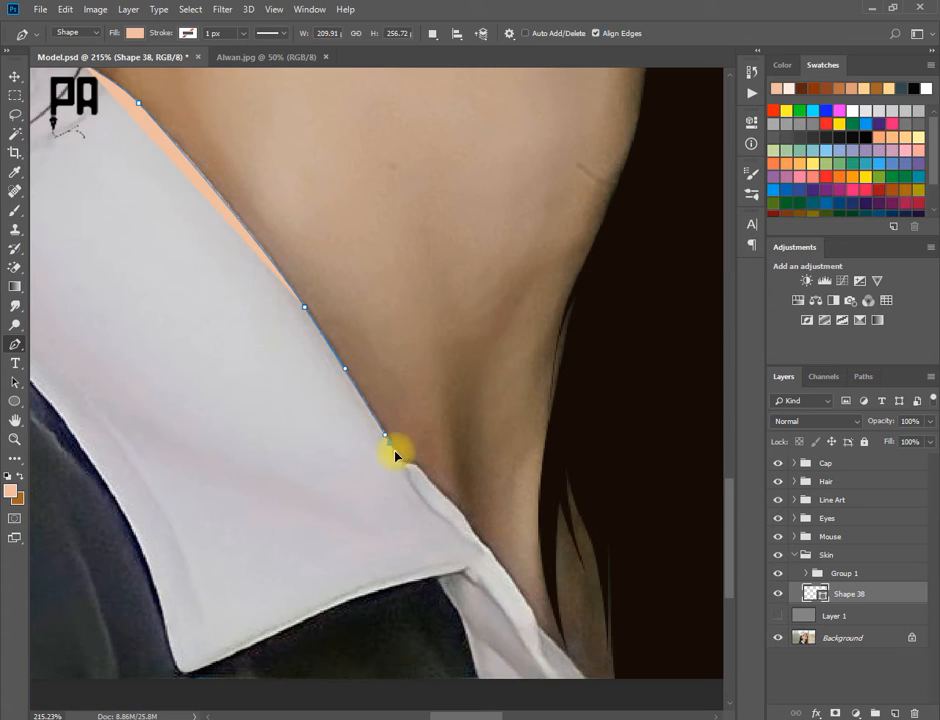
- Continue the neck outline to the collar's lower end, take it over the hair and jaw, and close it at the start
click(533, 608)
drag(537, 628, 467, 493)
click(467, 491)
drag(527, 565, 537, 593)
click(608, 576)
scroll(609, 467, down, 8)
drag(541, 450, 559, 390)
drag(397, 243, 254, 157)
drag(237, 176, 222, 196)
drag(208, 273, 210, 317)
click(222, 388)
scroll(222, 386, down, 8)
- Create a new layer clipped to the neck base and sample a slightly darker peach from Alwan.jpg
click(895, 712)
alt+click(857, 604)
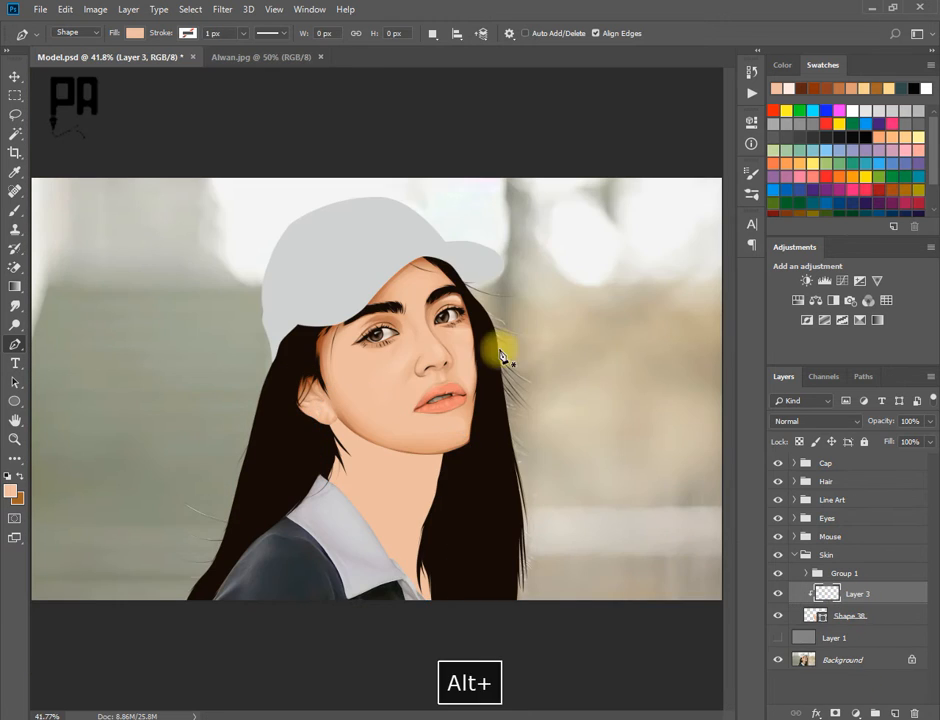
click(261, 57)
click(10, 490)
click(205, 348)
click(364, 460)
click(108, 57)
- Hide the neck base and draw a large shading loop around the lower face, neck and collar
click(777, 617)
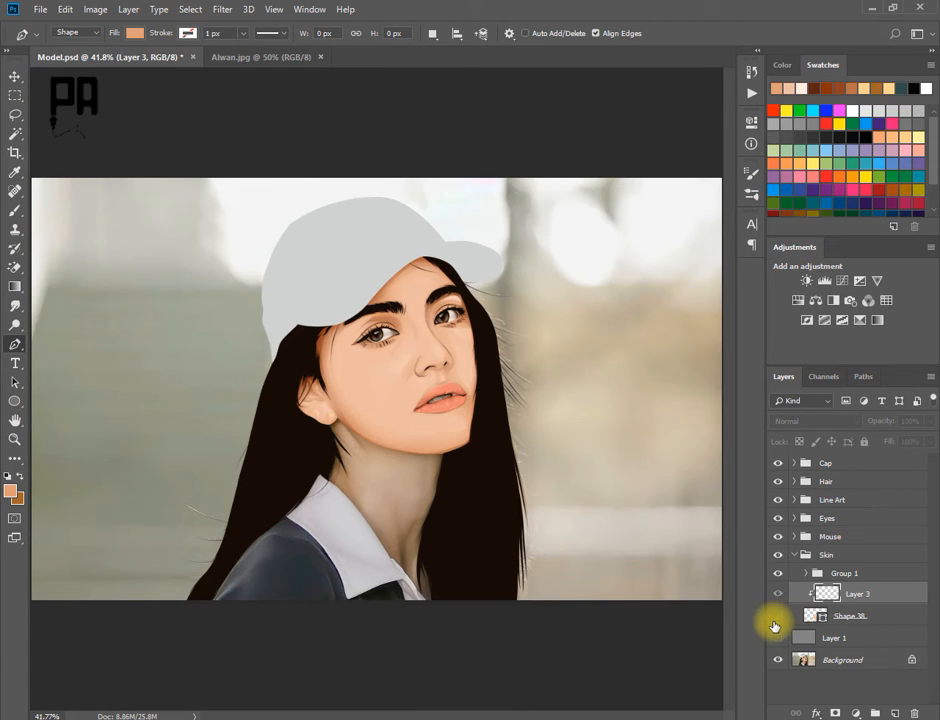
scroll(394, 474, up, 6)
scroll(409, 493, down, 4)
click(486, 405)
drag(360, 373, 315, 367)
drag(295, 428, 289, 459)
drag(292, 564, 315, 604)
drag(481, 640, 531, 632)
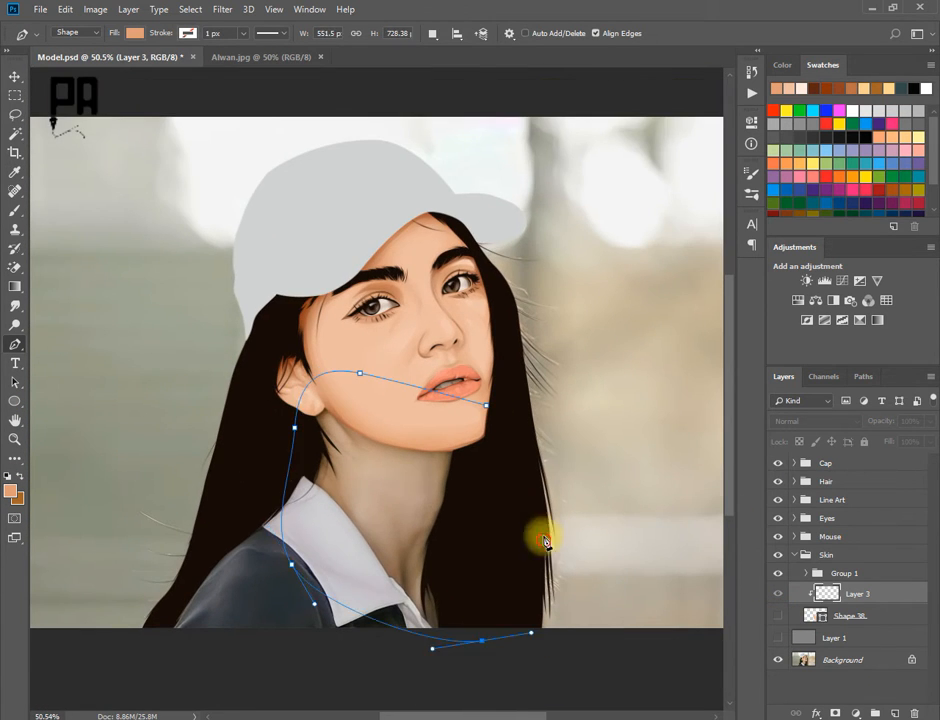
- Subtract a closed light area in the middle of the neck from the shading loop, following the photo's lit skin
key(minus)
scroll(402, 520, up, 5)
click(376, 511)
drag(387, 573, 389, 596)
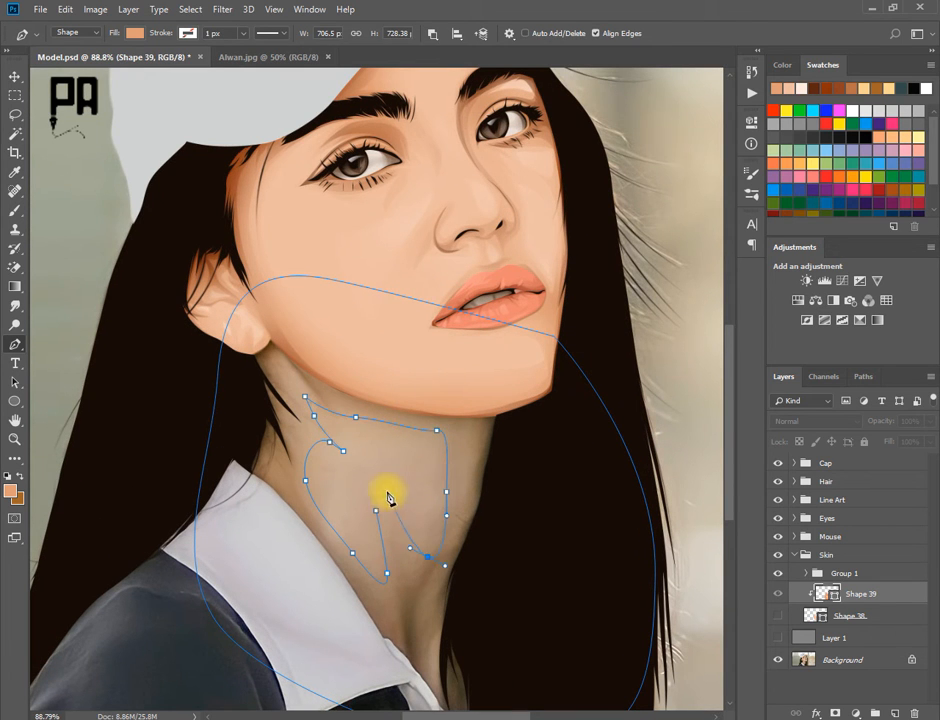
- Add a layer mask to the neck shading and soften its edges with a 200 px brush at 70% opacity
scroll(385, 537, down, 6)
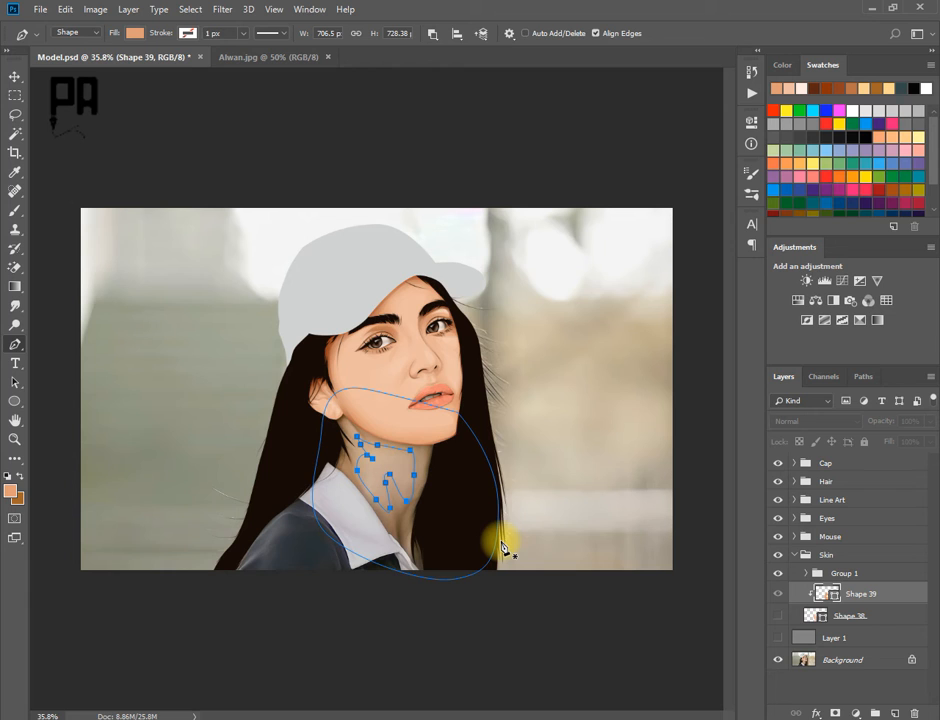
click(836, 712)
key(b)
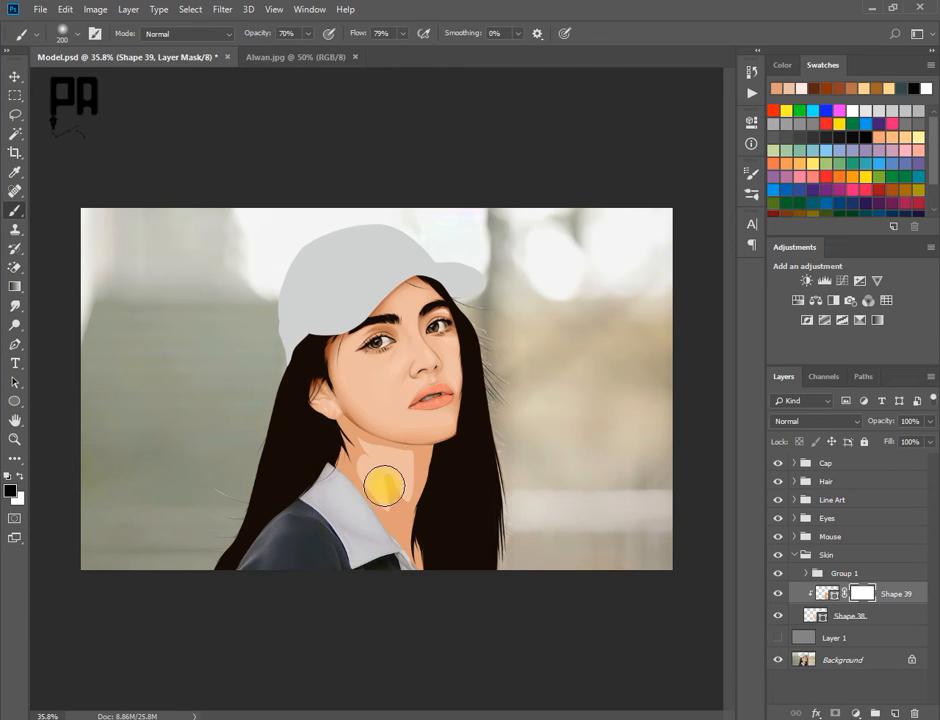
scroll(425, 514, down, 4)
- Create another layer clipped above the neck shading and sample a darker brown-orange from Alwan.jpg
click(895, 712)
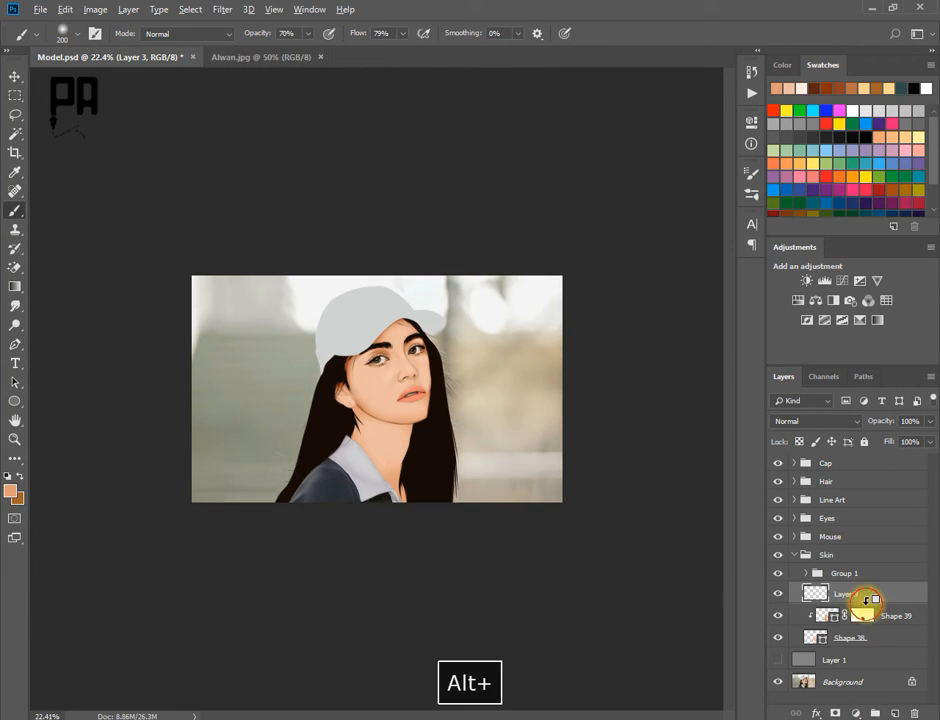
alt+click(864, 603)
click(275, 57)
alt+click(284, 337)
click(137, 56)
- Hide the neck base and draw a brown-orange shading loop around the neck's lit area, with an added area under the earlobe
key(p)
scroll(406, 439, up, 7)
click(778, 637)
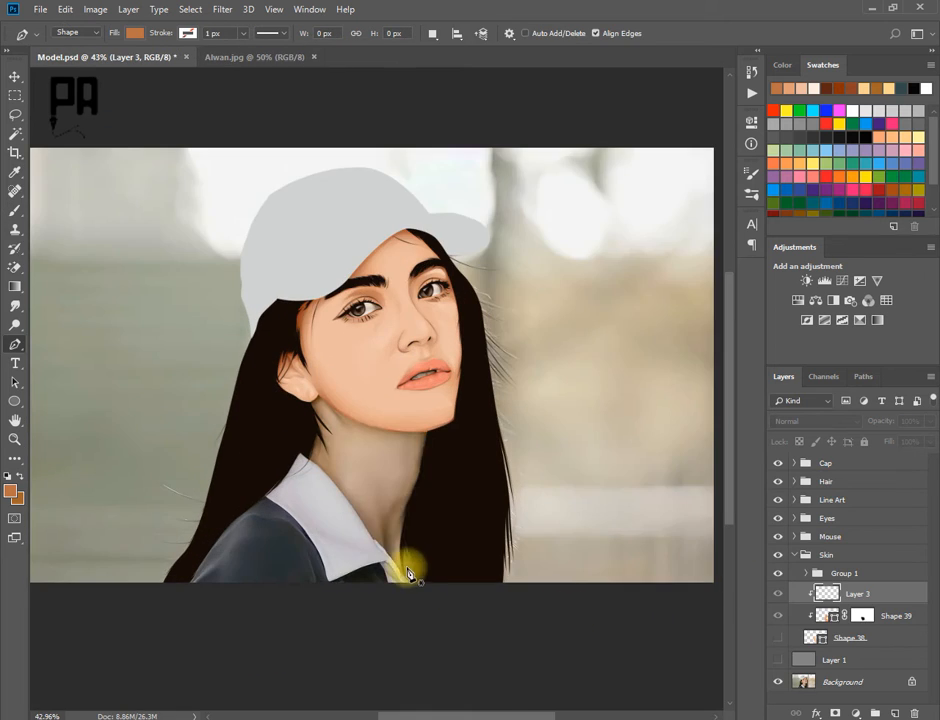
scroll(408, 564, up, 10)
drag(251, 204, 266, 367)
scroll(264, 365, up, 1)
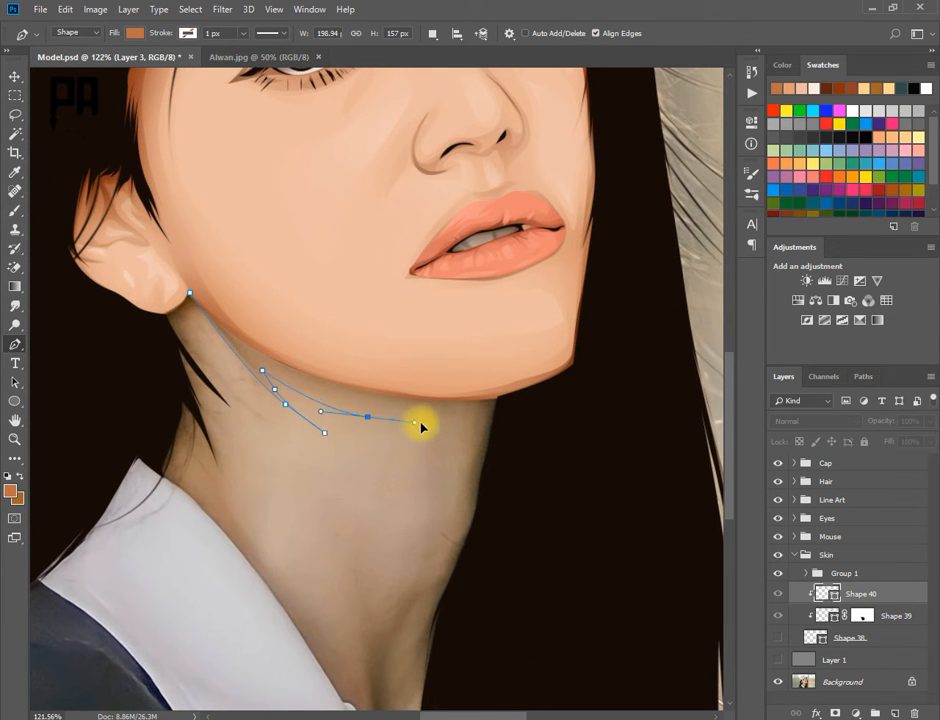
drag(358, 622, 373, 704)
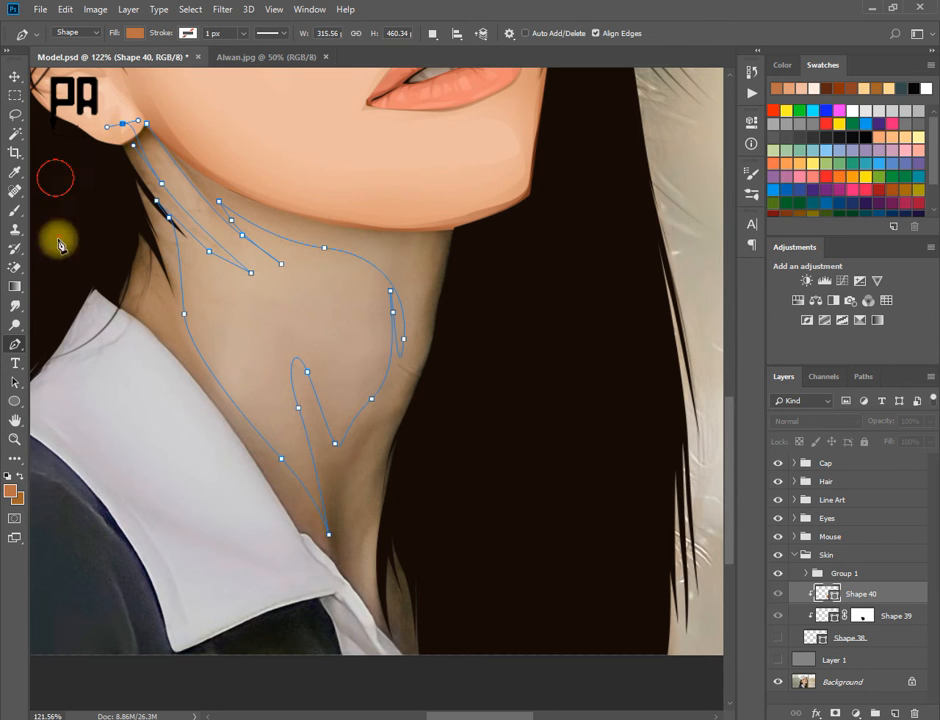
scroll(224, 634, down, 6)
scroll(338, 416, up, 6)
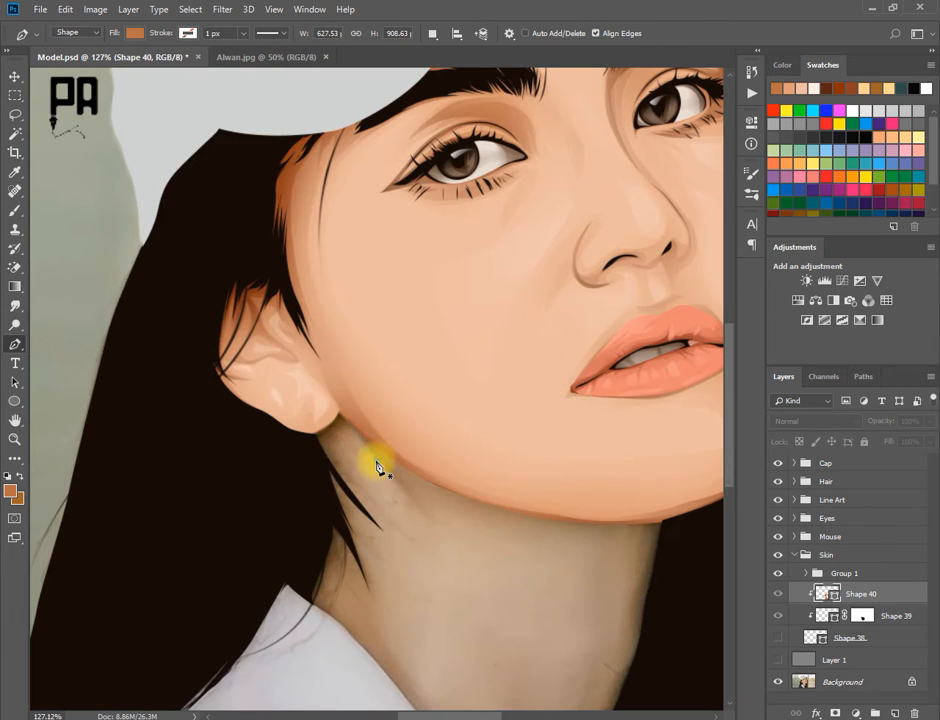
key(plus)
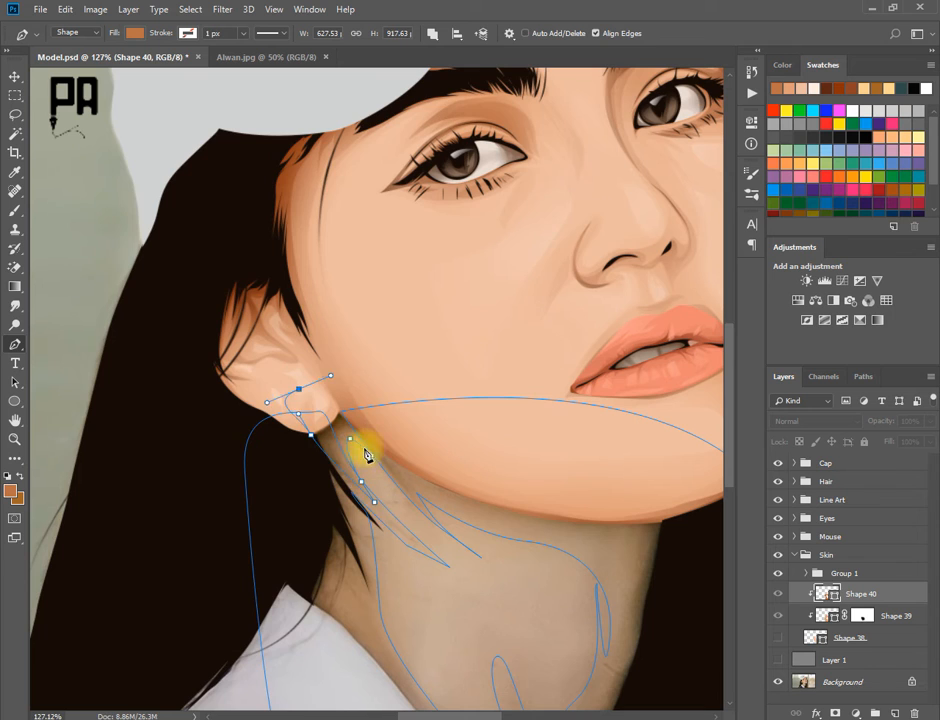
- Show the neck base, mask the brown-orange shading and soften its edges with a 200 px brush at 70% opacity
scroll(400, 466, down, 6)
click(835, 713)
click(778, 637)
key(ctrl+d)
key(b)
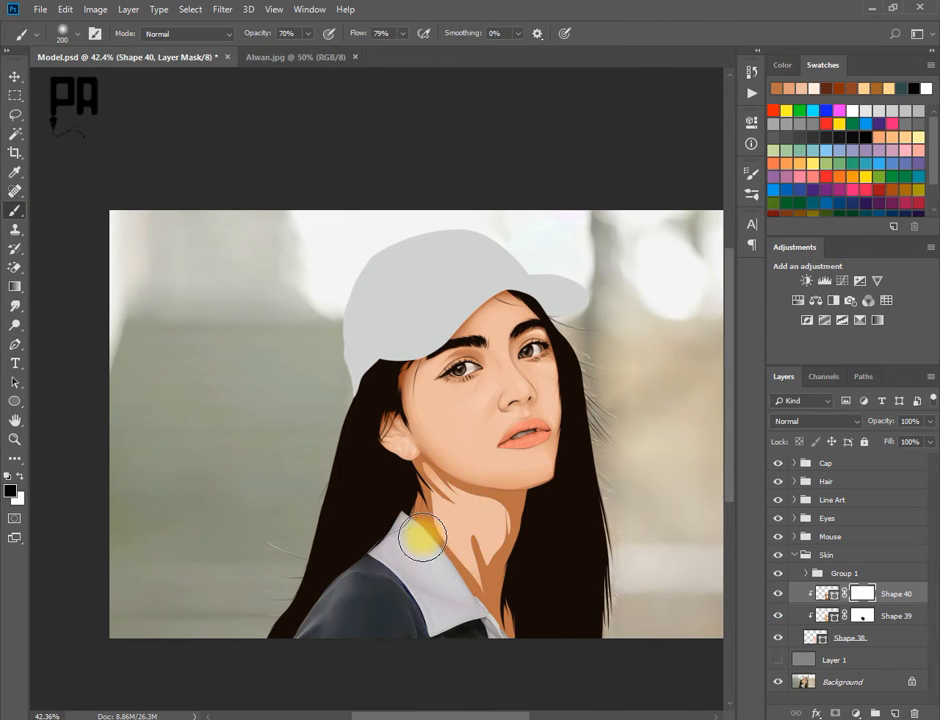
scroll(503, 540, down, 3)
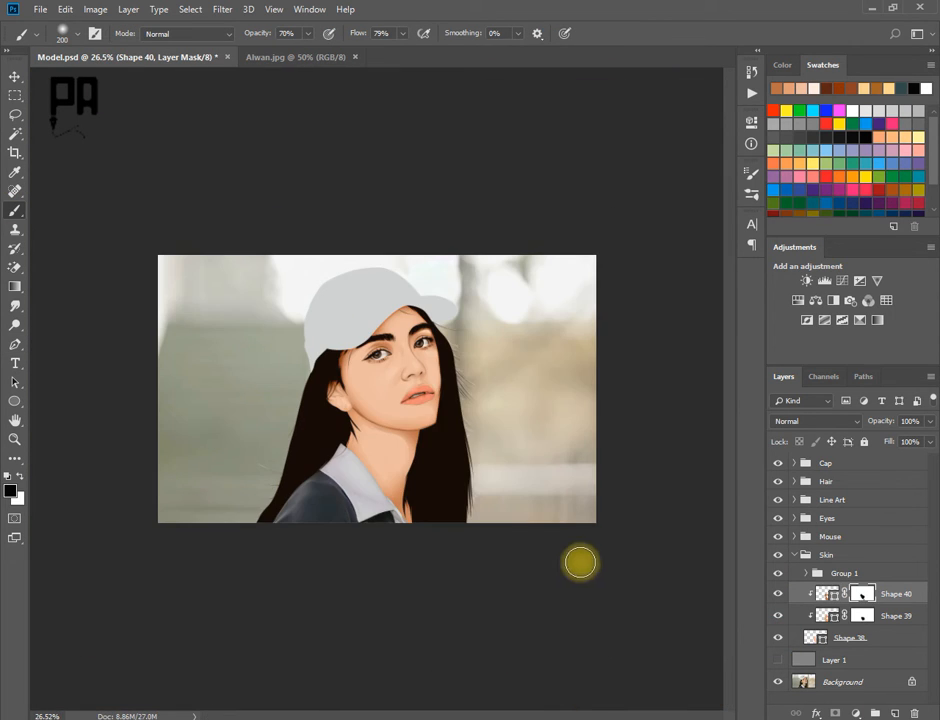
- Create a layer clipped above the brown-orange neck shading and sample the fourth SKIN swatch, a reddish brown, from Alwan.jpg
click(895, 712)
alt+click(870, 605)
click(262, 58)
key(ctrl+z)
alt+click(338, 345)
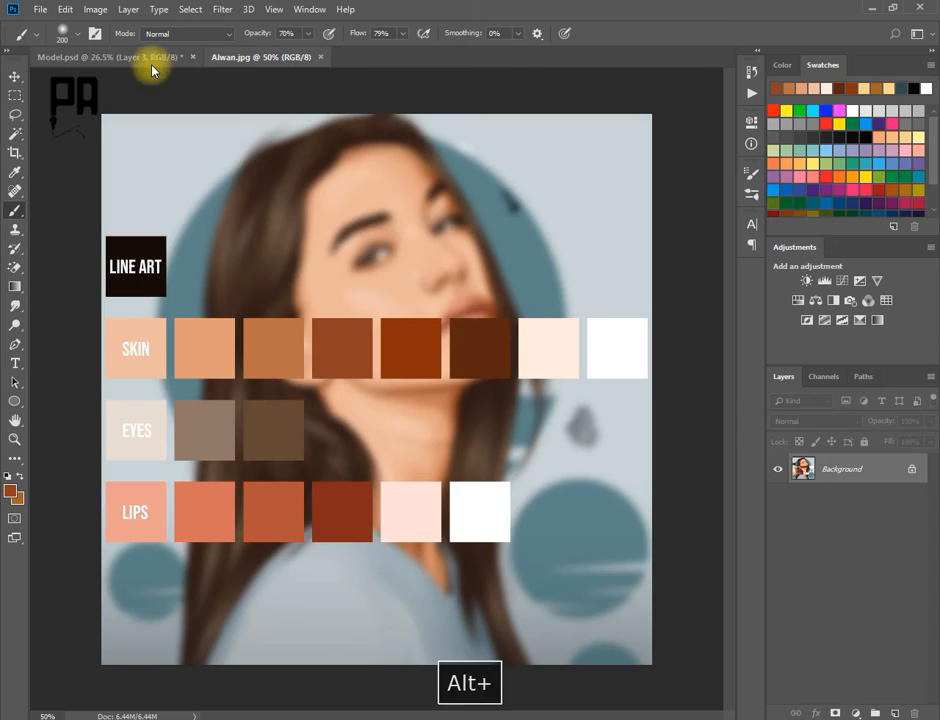
click(145, 60)
- Load the outline of Shape 40 as a selection guide and hide the neck base
key(p)
ctrl+click(827, 616)
click(778, 660)
scroll(420, 539, up, 7)
drag(420, 539, 377, 503)
scroll(378, 502, up, 3)
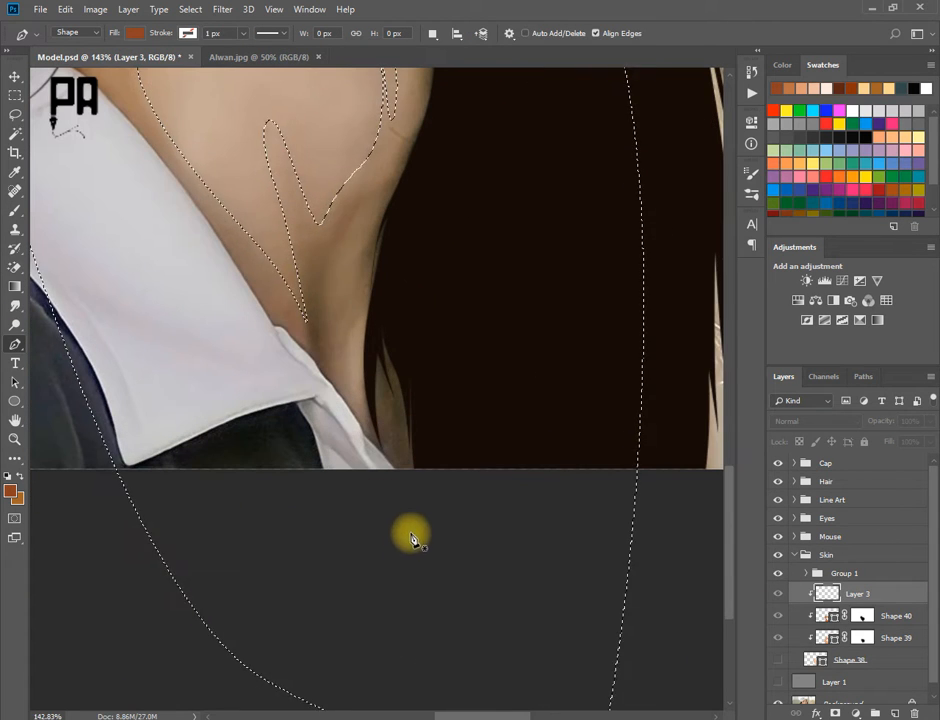
- Start a reddish-brown shading path up the neck's lower hair-side edge and trace it along the collar edge to the throat
click(372, 543)
drag(360, 428, 366, 386)
click(362, 374)
drag(365, 311, 371, 294)
drag(348, 360, 293, 396)
click(354, 441)
drag(210, 260, 327, 525)
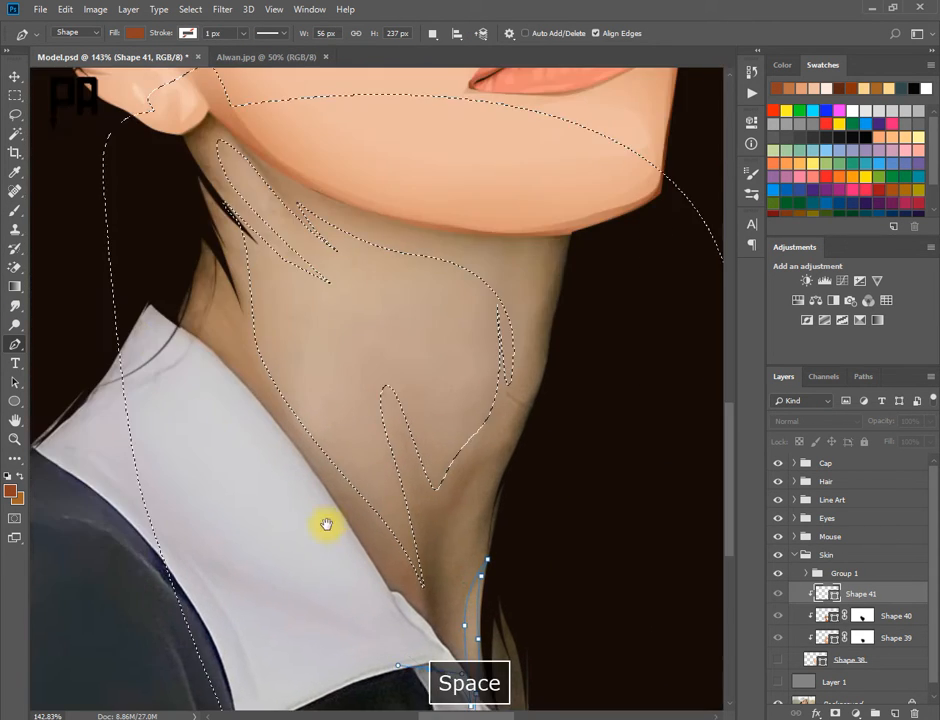
drag(205, 427, 152, 387)
drag(134, 314, 227, 331)
drag(319, 456, 361, 506)
drag(423, 597, 429, 610)
- Continue the shading path around the throat fold and up the hair-side edge of the neck to the chin
drag(416, 520, 412, 499)
drag(410, 474, 454, 476)
drag(490, 446, 513, 428)
click(526, 388)
click(538, 373)
drag(531, 335, 531, 296)
click(542, 247)
drag(447, 240, 501, 387)
- Trace the shading path under the jawline to the earlobe and down around the hair strands on the neck
drag(391, 358, 264, 280)
click(343, 328)
click(325, 312)
click(335, 329)
click(365, 375)
drag(259, 306, 267, 329)
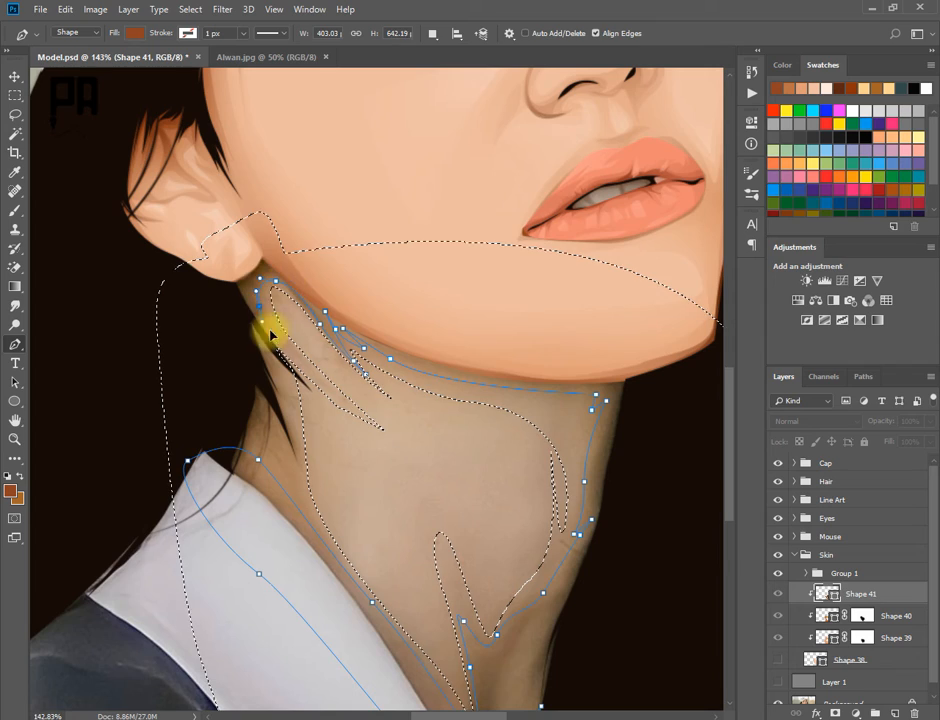
click(308, 360)
click(256, 322)
click(299, 380)
click(287, 390)
click(298, 413)
drag(297, 455, 297, 480)
click(302, 486)
click(278, 442)
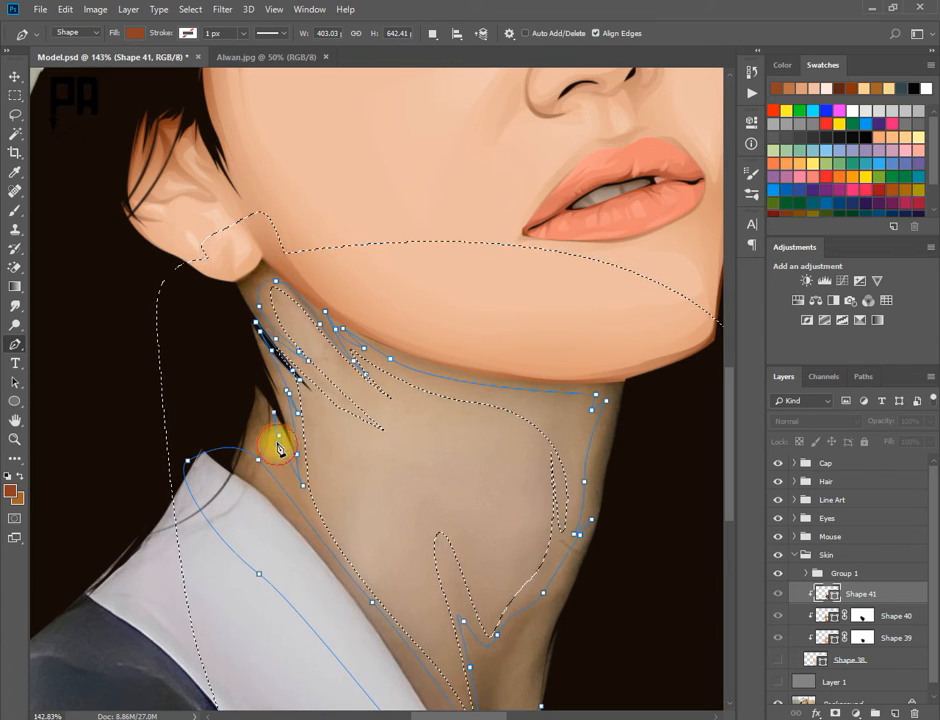
click(249, 405)
- Close the reddish-brown shading path with a wide loop over the ear, lower face and hair to below the canvas
scroll(183, 333, down, 3)
drag(178, 301, 168, 252)
drag(247, 210, 310, 211)
drag(501, 259, 529, 308)
drag(543, 513, 488, 638)
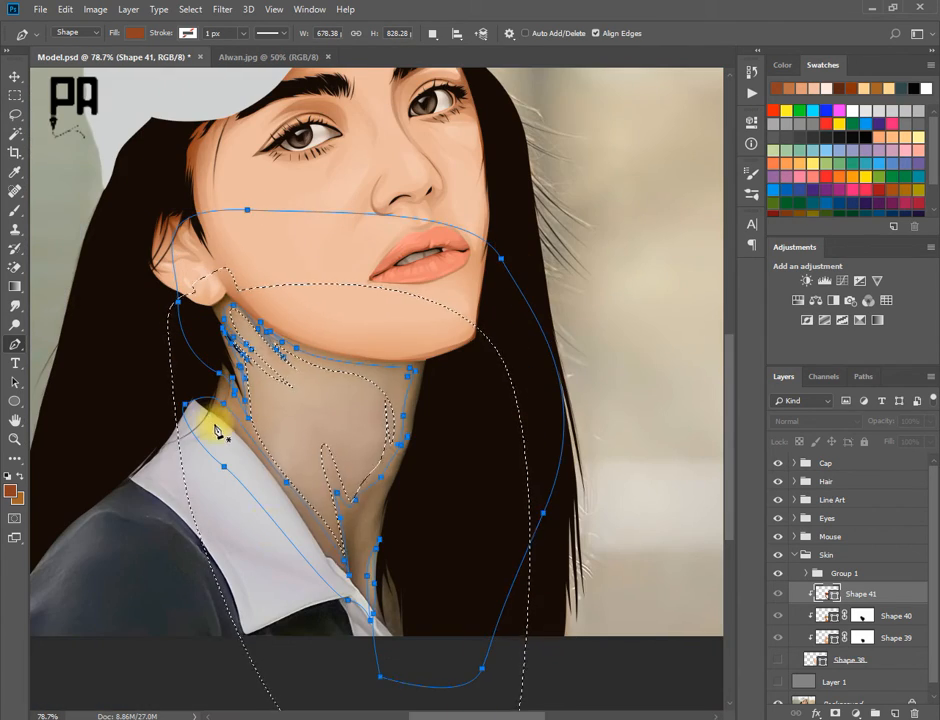
- Add a small closed shading area to the same shape between the hair strands and the collar tip
scroll(218, 410, up, 3)
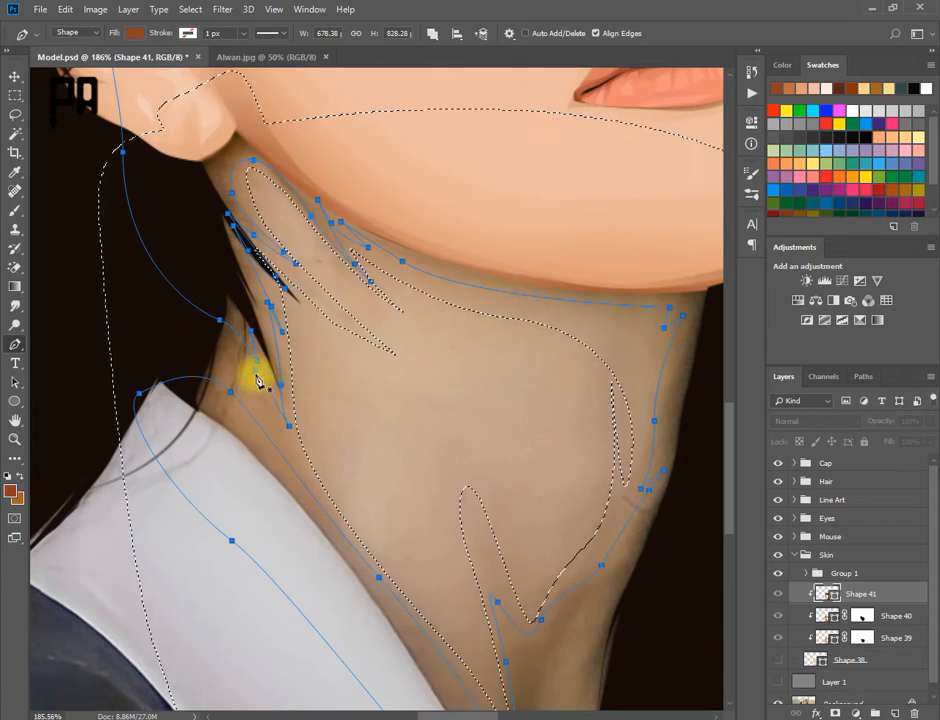
click(239, 321)
mouse_move(251, 377)
mouse_down()
mouse_move(265, 408)
mouse_move(236, 379)
mouse_up()
click(271, 434)
drag(254, 428, 261, 443)
click(199, 431)
drag(172, 346, 203, 270)
click(239, 321)
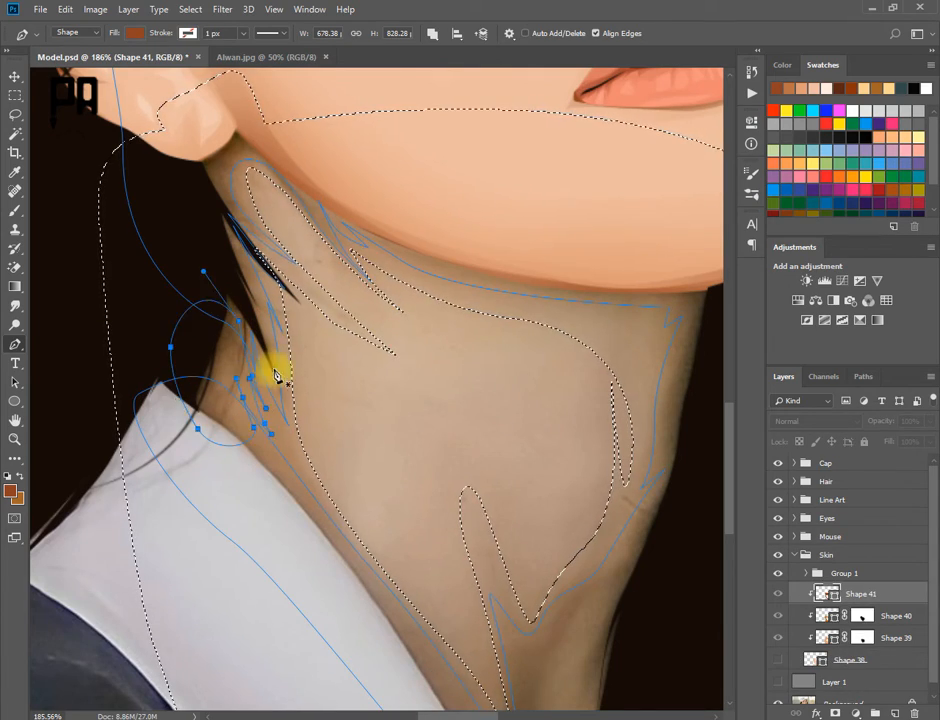
- Deselect the guide, show the neck base, and mask and soften the reddish-brown shading with a 200 px brush at 70% opacity
scroll(278, 374, down, 5)
key(ctrl+d)
click(835, 713)
click(778, 660)
click(15, 210)
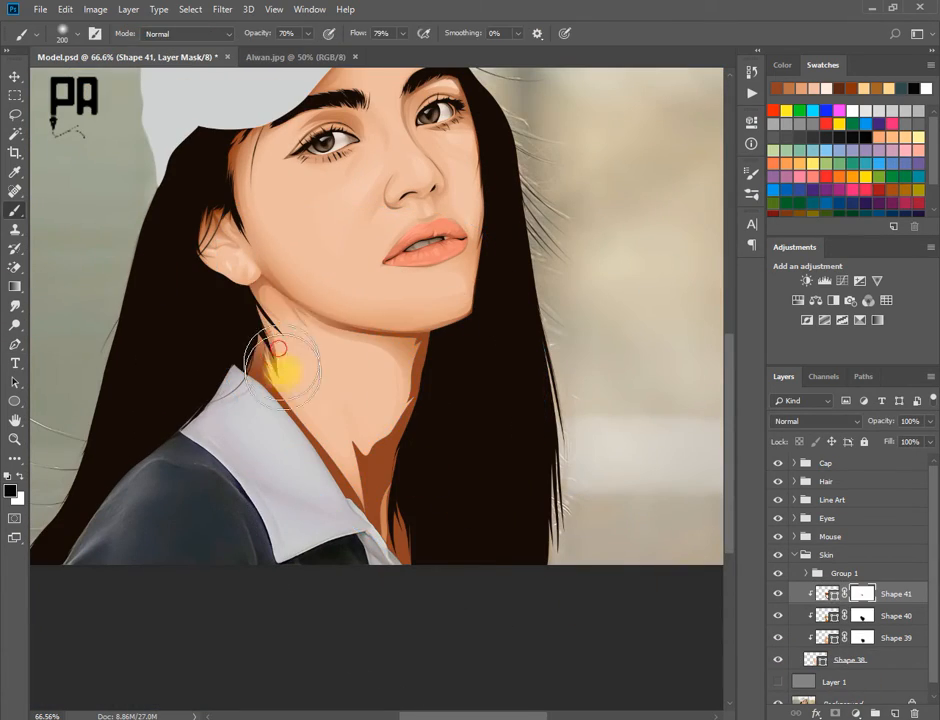
scroll(557, 502, down, 3)
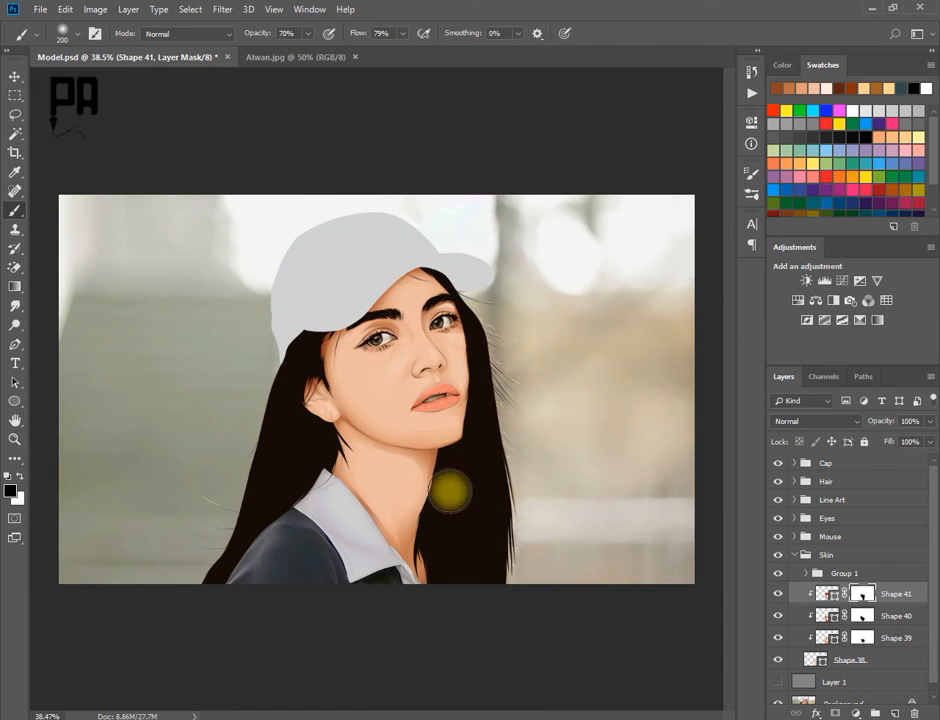
- Create another clipped layer above the neck shading and sample the fifth SKIN swatch, a deep red-brown, from Alwan.jpg
click(900, 713)
key(ctrl+Tab)
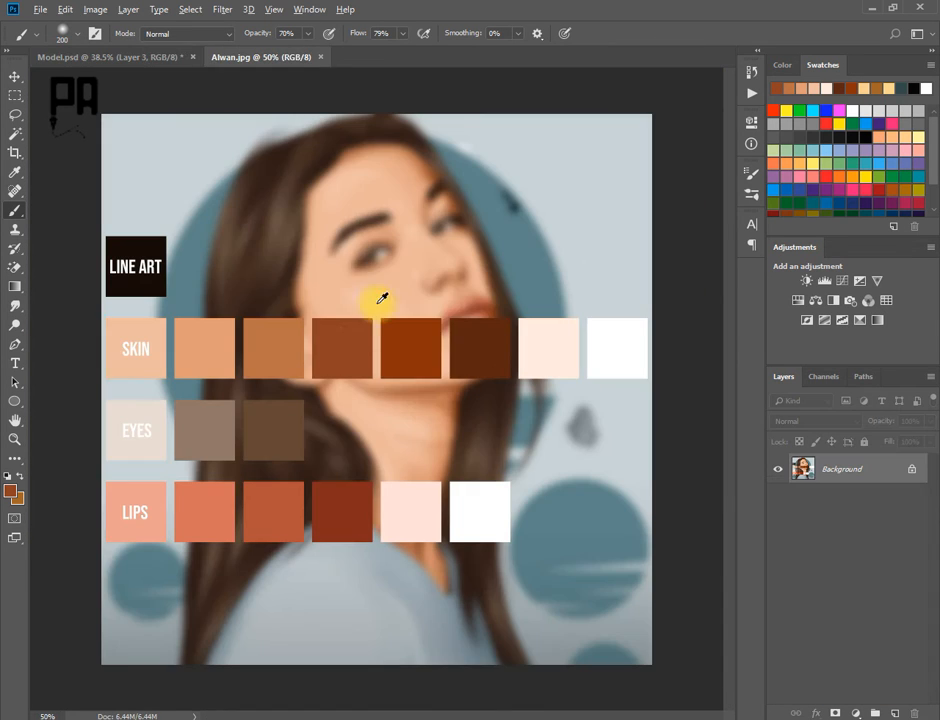
alt+click(399, 336)
key(ctrl+Tab)
- Hide the neck base and trace the deep red-brown forked shadow at the throat just above the collar opening
click(15, 344)
click(778, 682)
scroll(415, 561, up, 10)
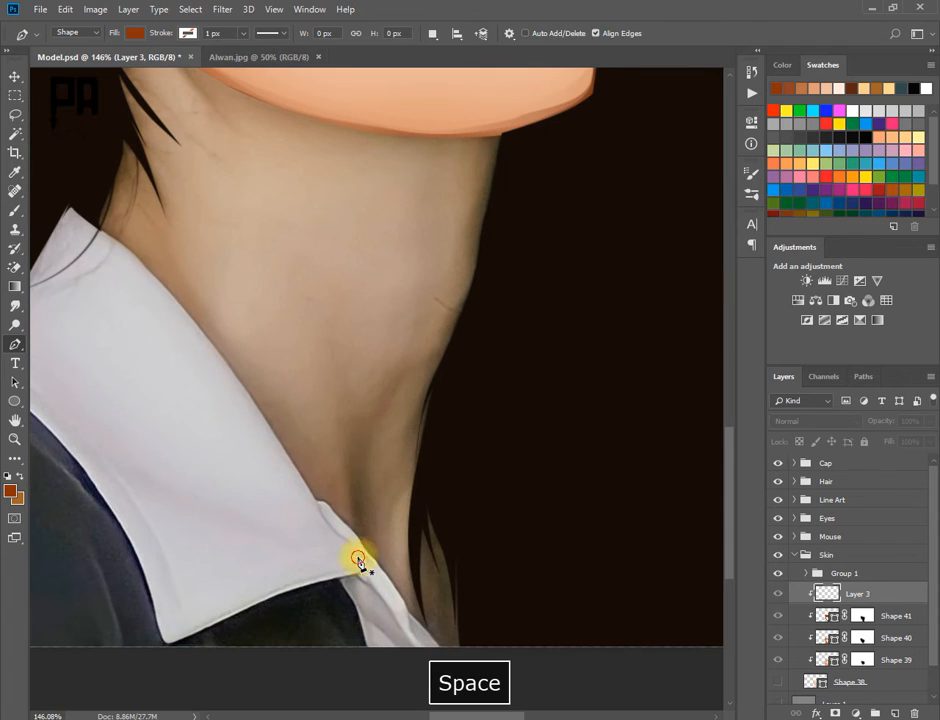
click(358, 556)
drag(338, 407, 338, 360)
key(ctrl+z)
drag(330, 312, 341, 315)
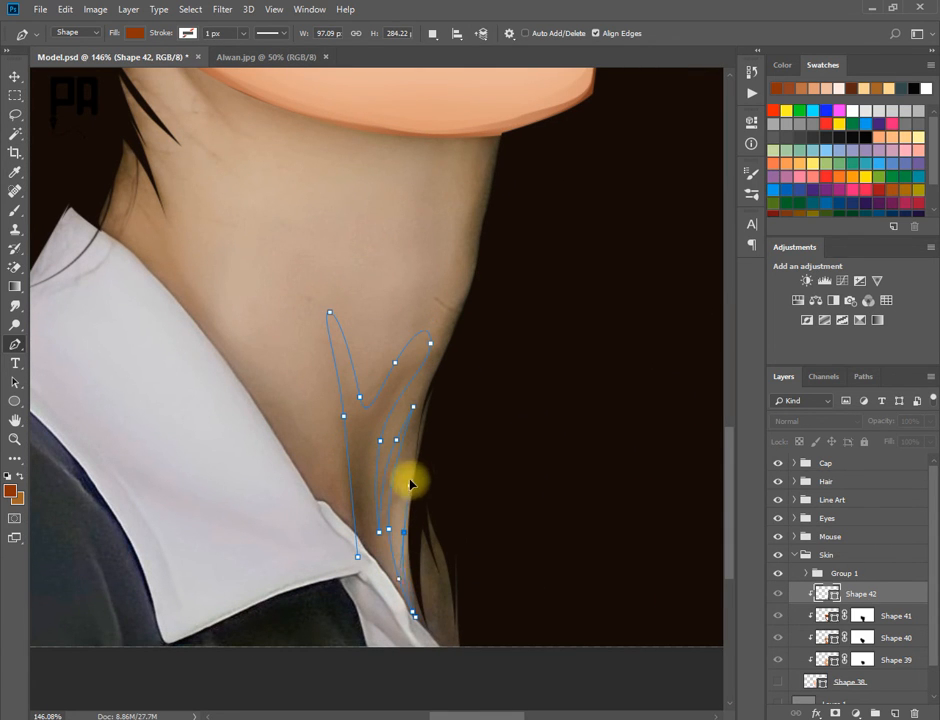
- Close the throat shadow path with a loop through the dark hair and below the canvas edge
click(429, 439)
drag(496, 489, 504, 513)
scroll(505, 520, down, 3)
drag(510, 550, 485, 394)
drag(461, 573, 424, 556)
click(366, 400)
drag(416, 350, 410, 516)
- Add a path to the same shape, tracing up the neck's hair-side edge and back under the jawline toward the ear
key(plus)
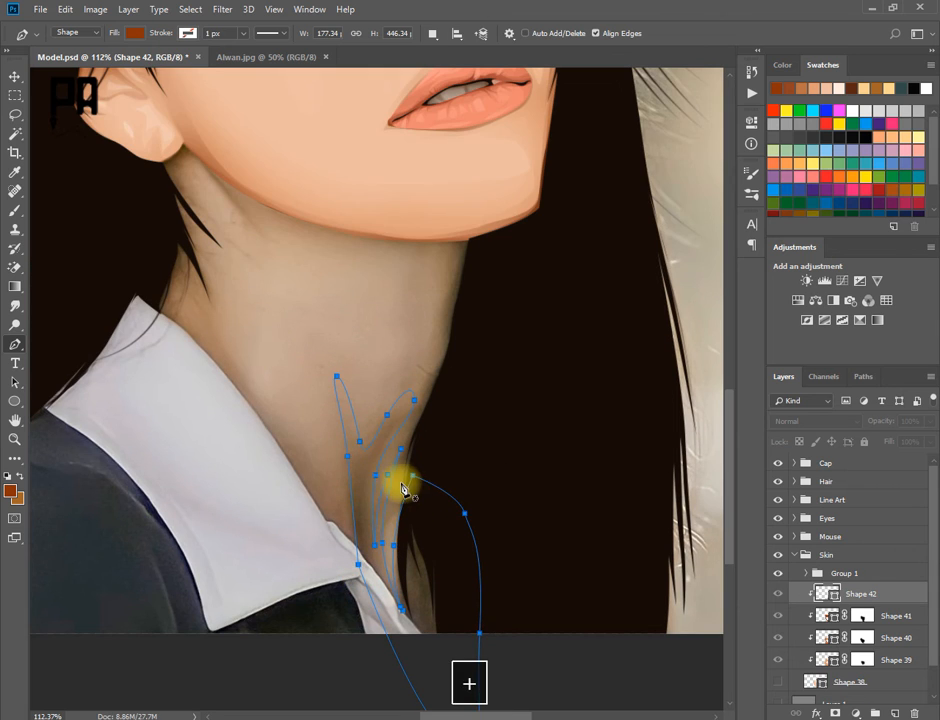
click(400, 488)
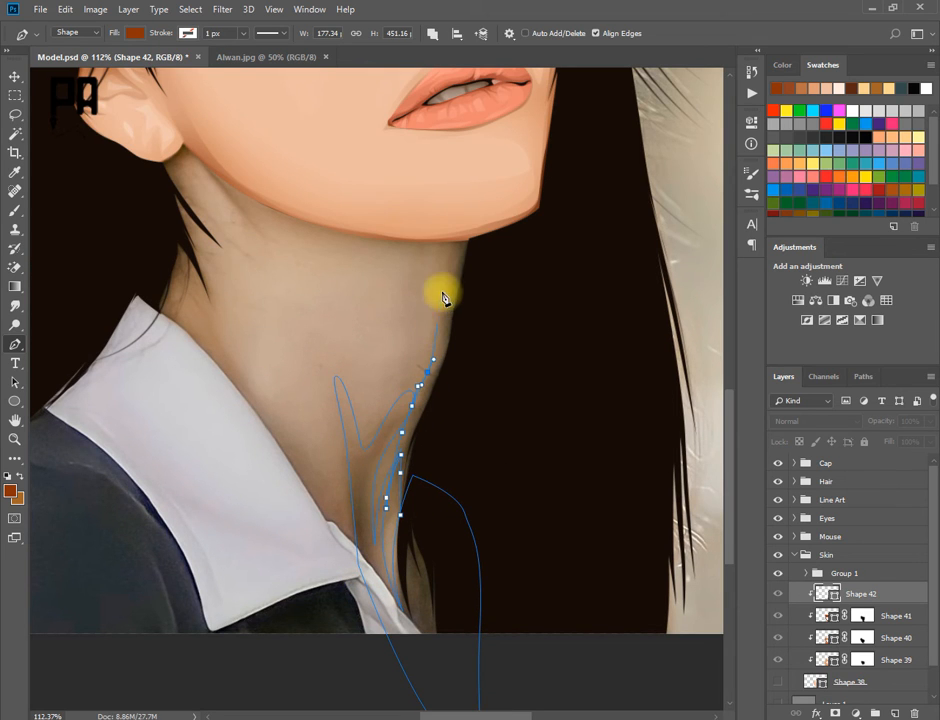
key(space)
drag(366, 245, 461, 339)
drag(438, 337, 326, 285)
drag(426, 357, 467, 374)
alt+click(427, 357)
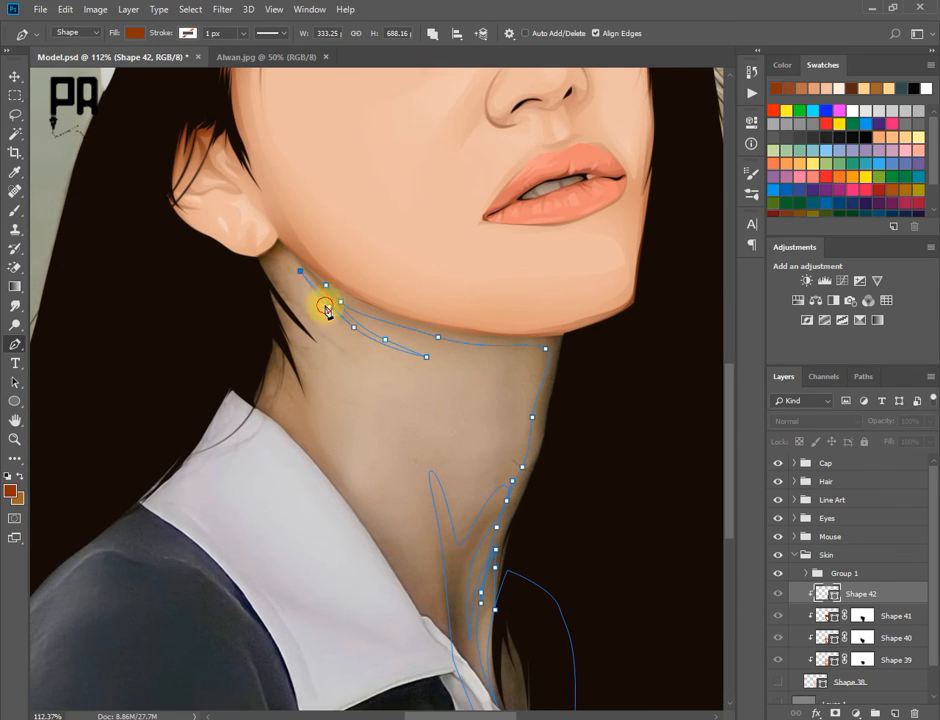
- Close the added shading path with a wide loop around the collar, ear, lower face and hair
click(457, 648)
drag(392, 678, 336, 674)
drag(258, 626, 230, 578)
drag(150, 421, 150, 342)
scroll(155, 333, down, 4)
drag(362, 217, 440, 253)
drag(483, 330, 497, 459)
click(468, 567)
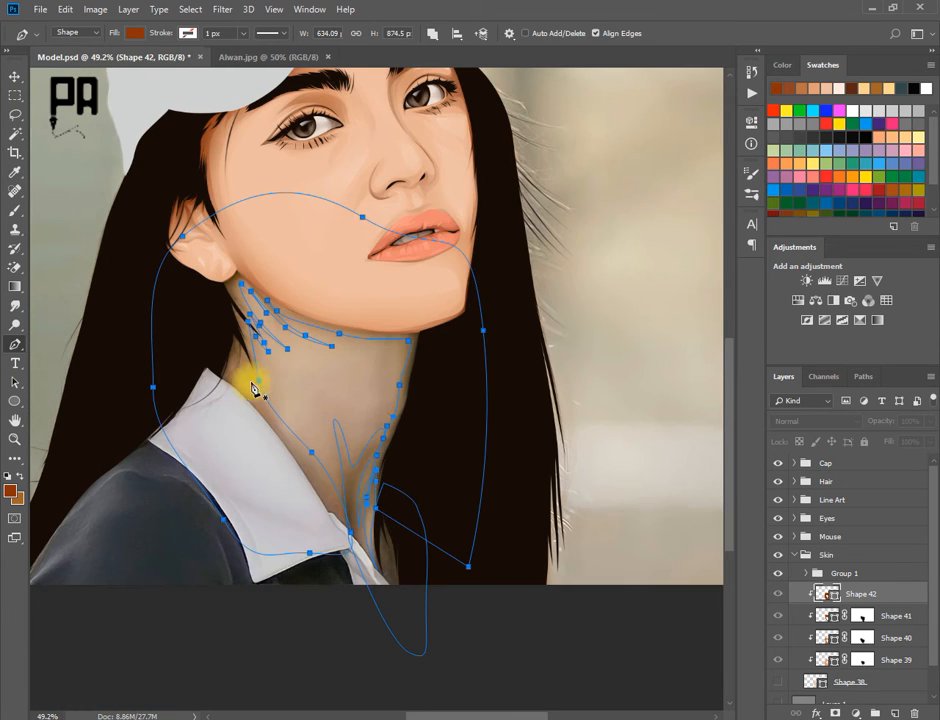
- Show the neck base, mask the deep red-brown shading and soften its edges with a 200 px brush at 70% opacity
scroll(252, 388, down, 2)
click(778, 683)
click(15, 211)
click(834, 713)
mouse_move(312, 355)
mouse_down()
mouse_move(273, 348)
mouse_move(295, 429)
mouse_up()
scroll(263, 401, down, 2)
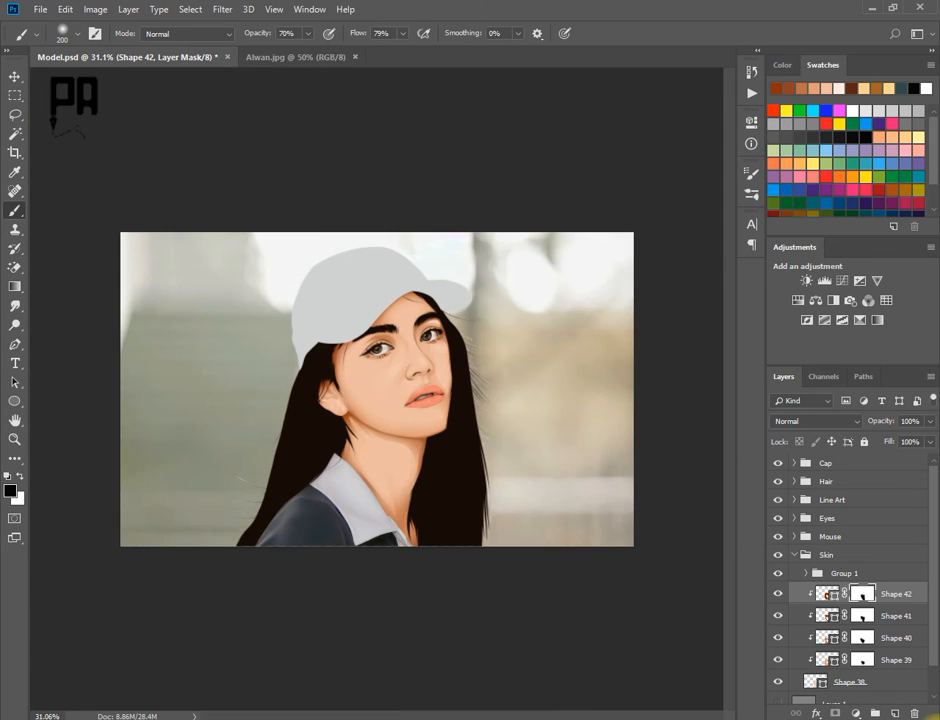
- Create a new layer clipped above the neck shading and sample the sixth SKIN swatch, the darkest brown, from Alwan.jpg
click(895, 713)
alt+click(874, 604)
click(289, 58)
alt+click(490, 352)
click(141, 60)
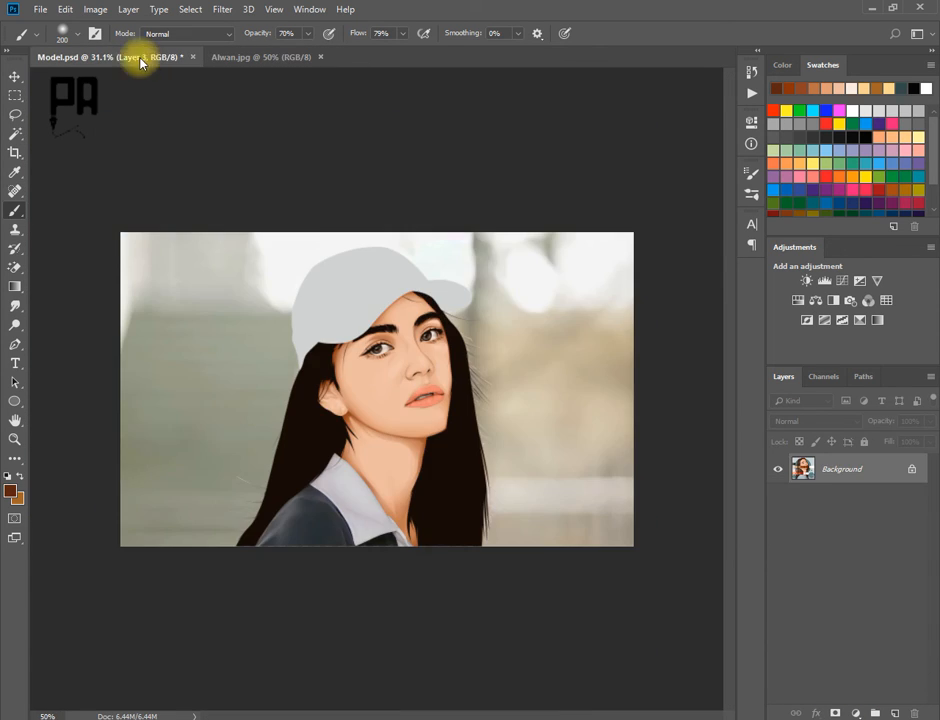
- Hide the neck base and draw a narrow closed forked shadow in darkest brown at the throat above the collar
scroll(707, 647, down, 1)
click(779, 684)
scroll(432, 490, up, 5)
drag(304, 409, 283, 460)
click(15, 344)
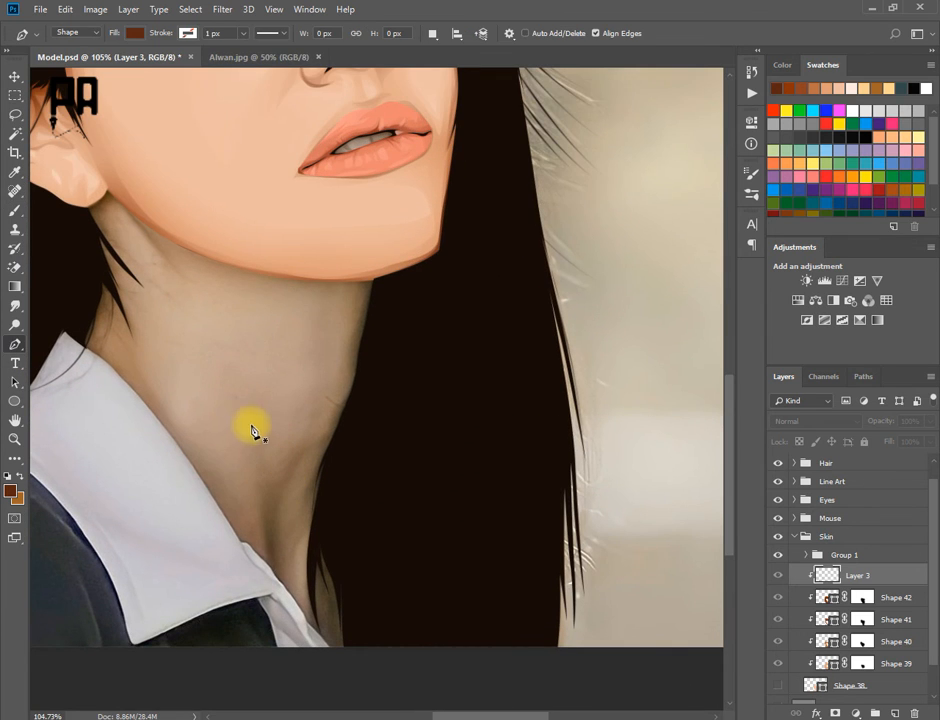
drag(247, 426, 253, 424)
click(252, 473)
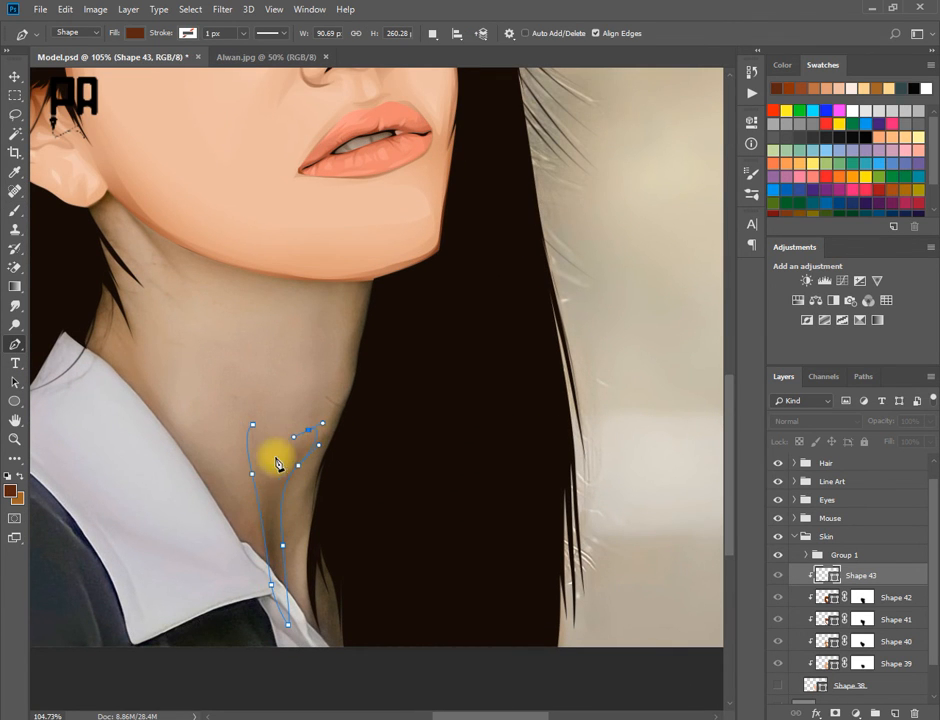
- Add a darkest-brown loop to the shape, tracing the collar edge, hair strands, jawline and neck edge, closed around the face
drag(170, 445, 248, 447)
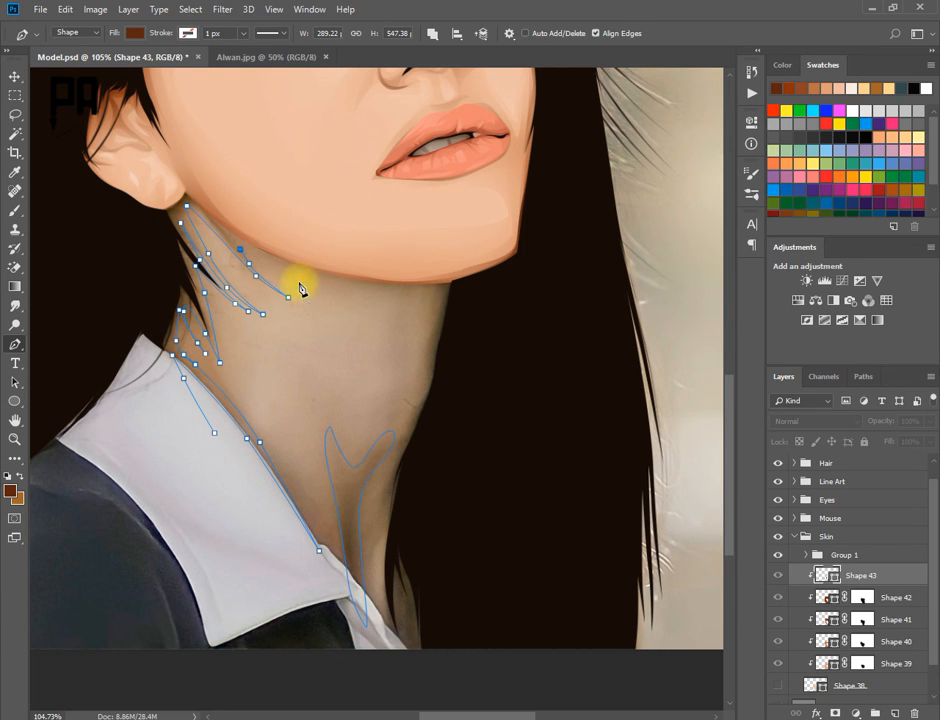
key(space)
drag(378, 504, 394, 362)
drag(399, 507, 409, 551)
scroll(600, 441, down, 1)
drag(532, 512, 567, 500)
drag(600, 361, 582, 275)
drag(533, 158, 490, 115)
drag(402, 88, 309, 86)
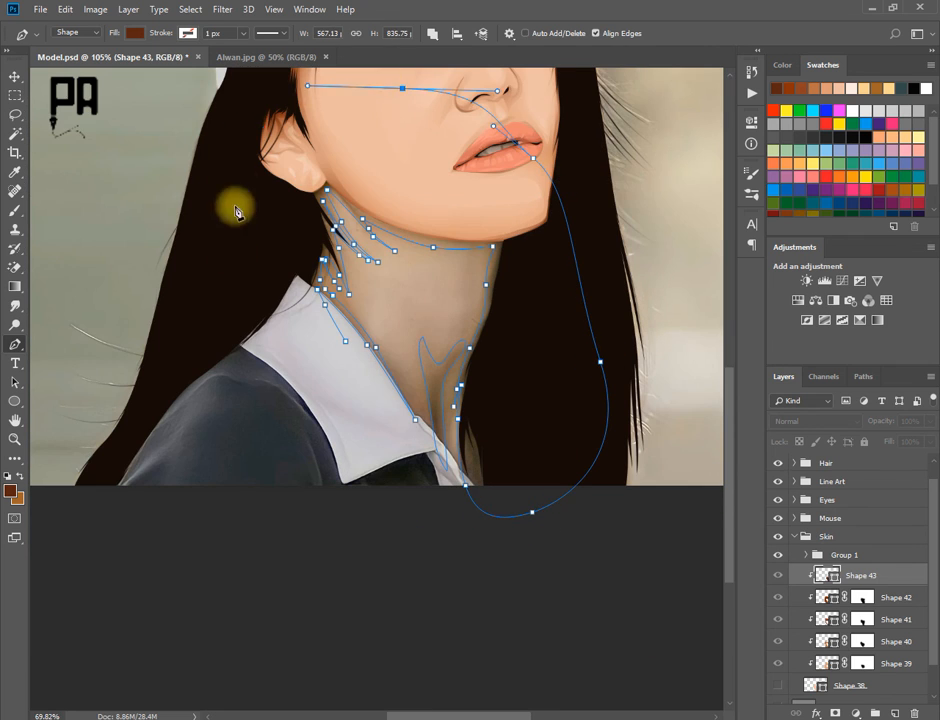
click(346, 341)
- Add a layer mask to the darkest neck shading and soften its edges with a 200 px brush at 70% opacity
click(835, 713)
click(15, 210)
mouse_move(330, 240)
mouse_down()
mouse_move(352, 269)
mouse_move(441, 315)
mouse_move(415, 430)
mouse_up()
key(ctrl+0)
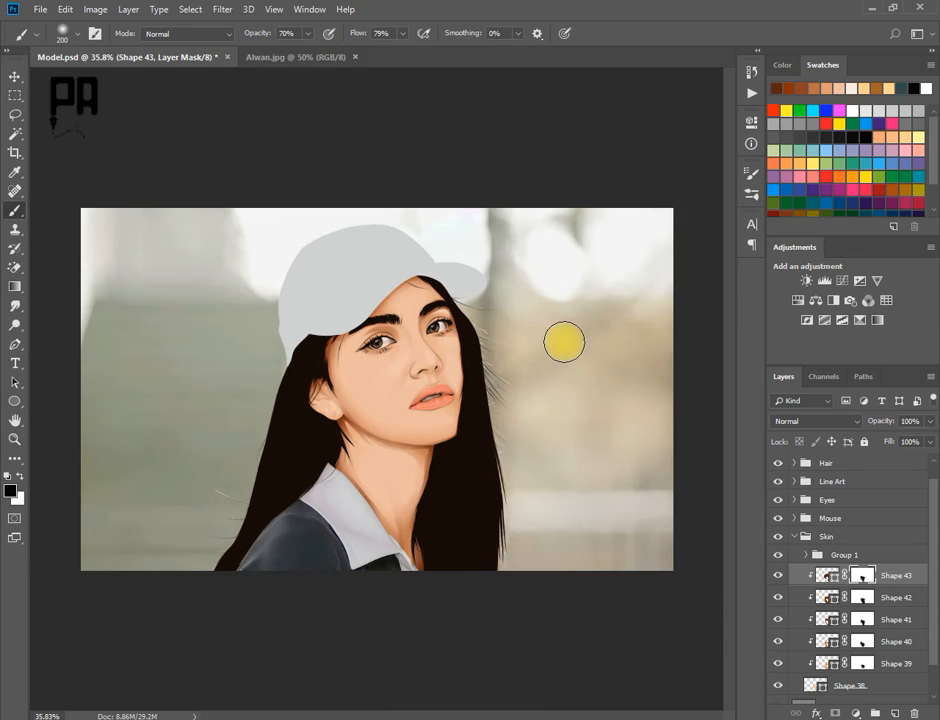
- Replace the layer mask of Shape 39 with a fresh one and repaint its edges with the 200 px brush
scroll(881, 692, down, 2)
right_click(863, 630)
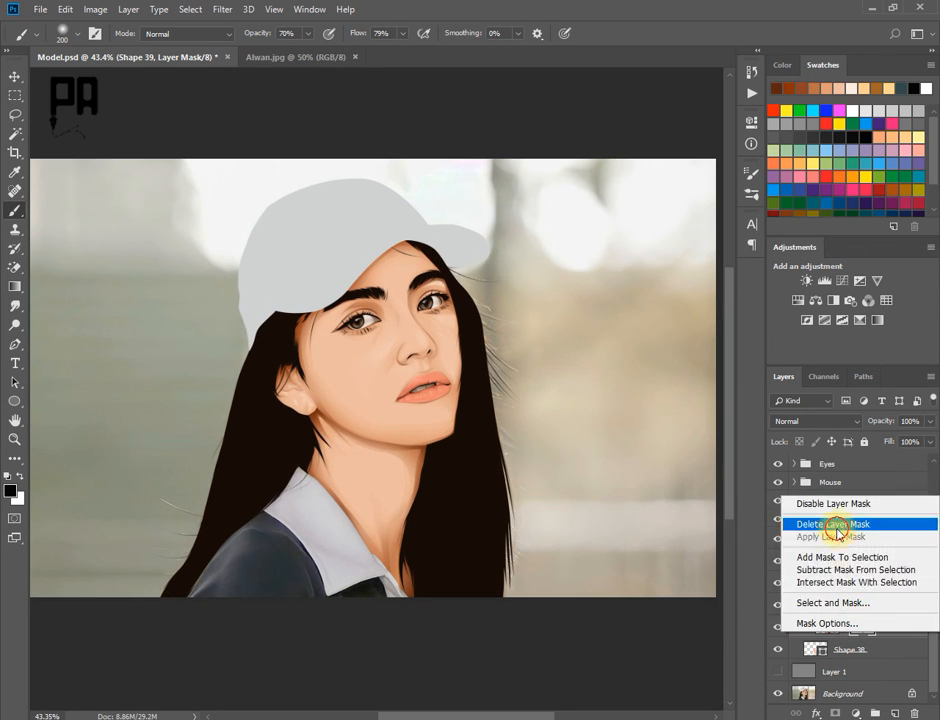
click(839, 525)
click(834, 712)
scroll(438, 489, down, 4)
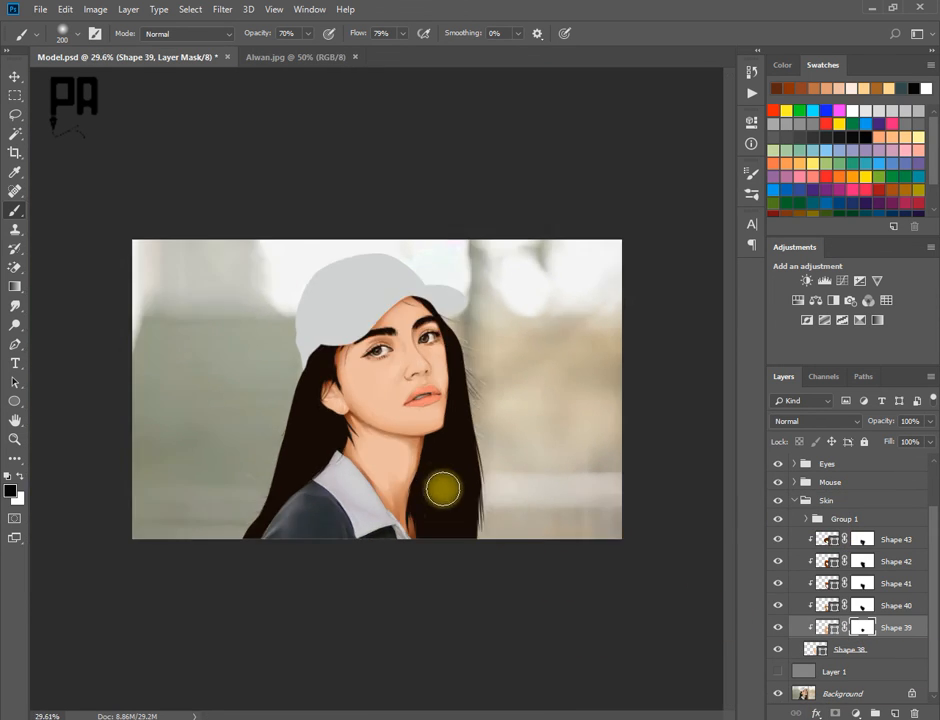
- Toggle the neck base's visibility to compare the shaded neck with the photo
scroll(443, 489, up, 3)
click(778, 651)
click(778, 655)
click(778, 655)
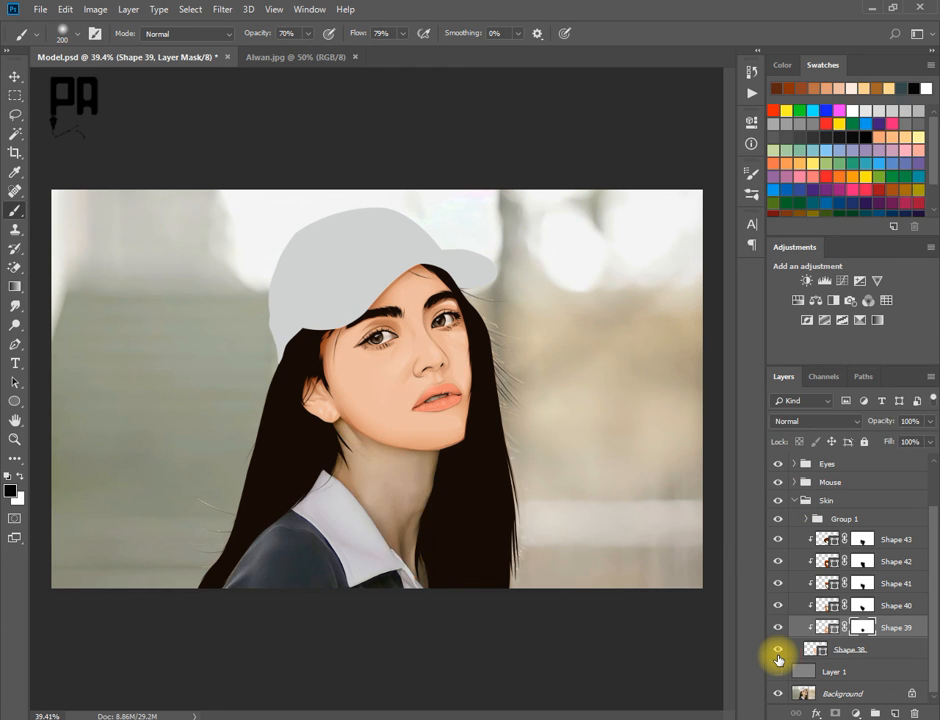
- Compare the vector neck shading with the original photo again by hiding and showing Shape 38, leaving it shown
click(778, 655)
click(778, 655)
click(778, 657)
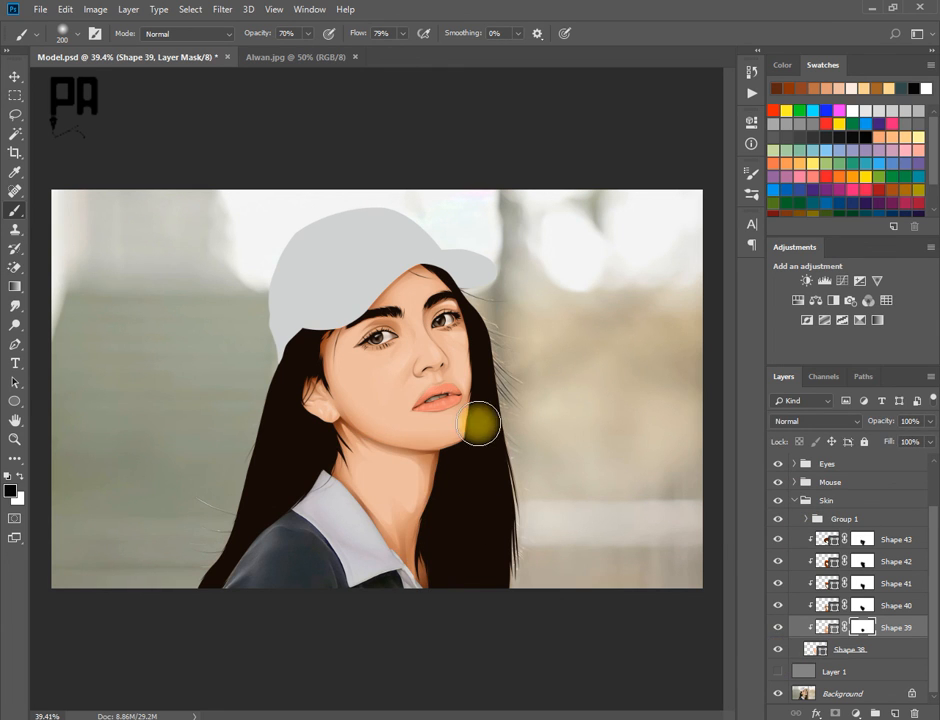